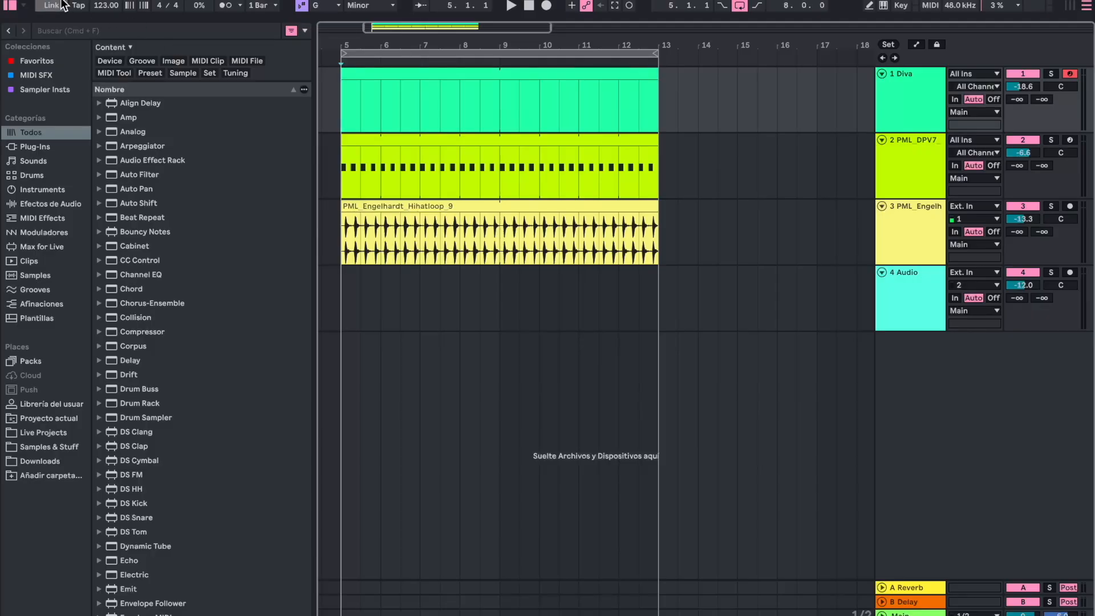
- Play back the arrangement with the kick and hi-hat loops, and set the hi-hat track's volume to -14.0 dB
scroll(343, 99, "left", 4)
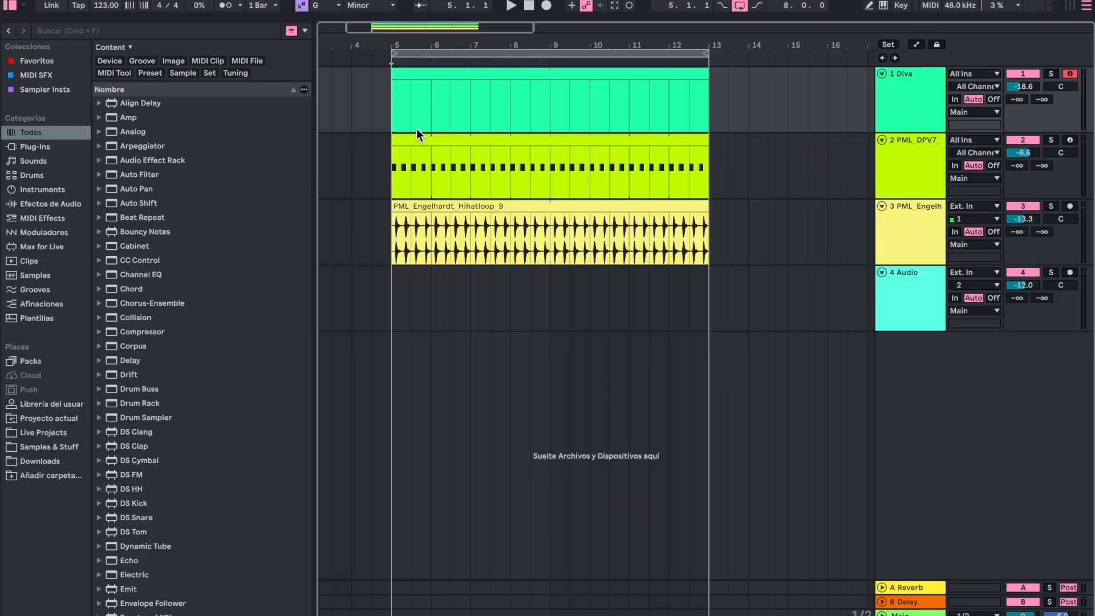
left_click(393, 172)
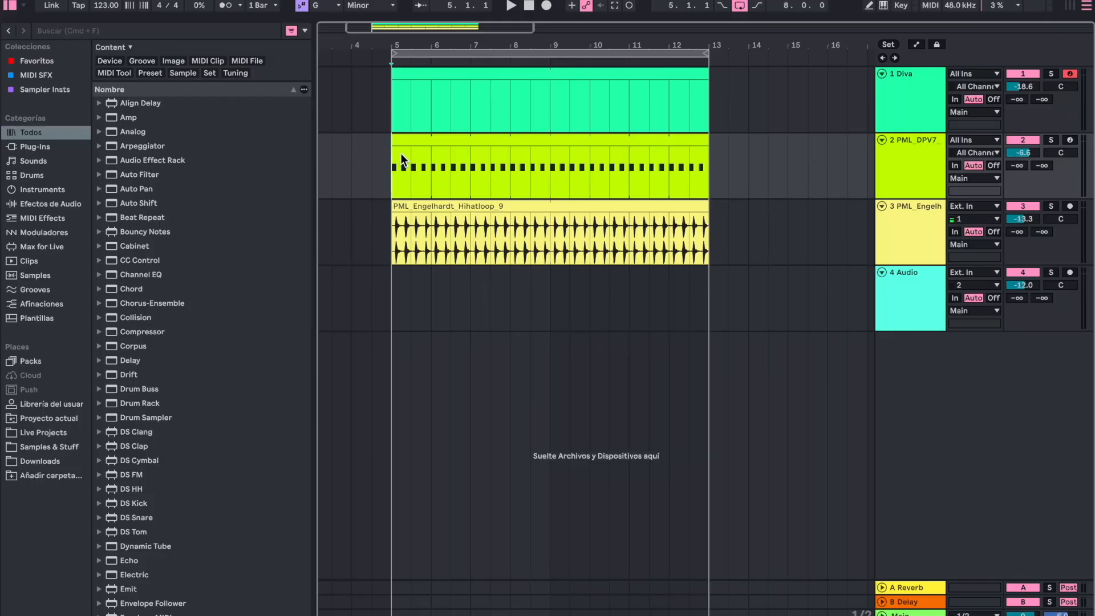
double_click(928, 170)
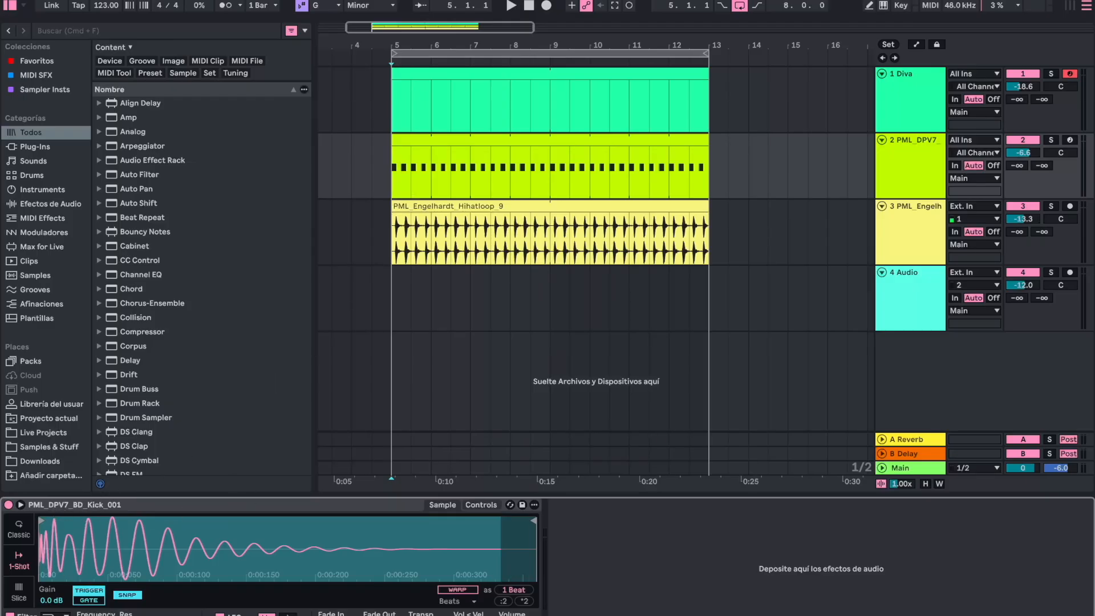
left_click(1022, 206)
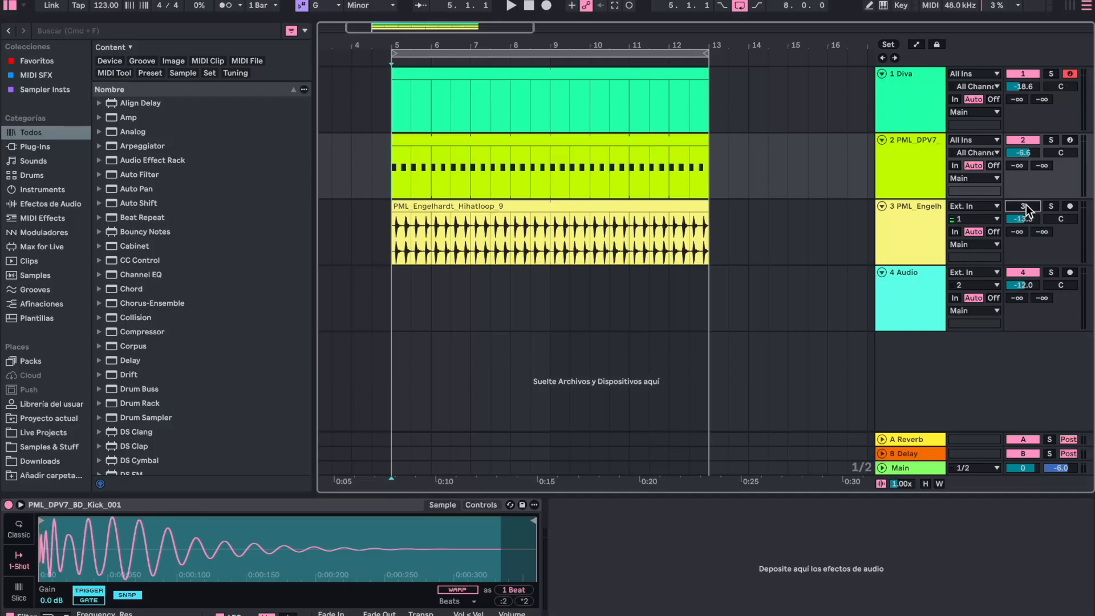
key("space")
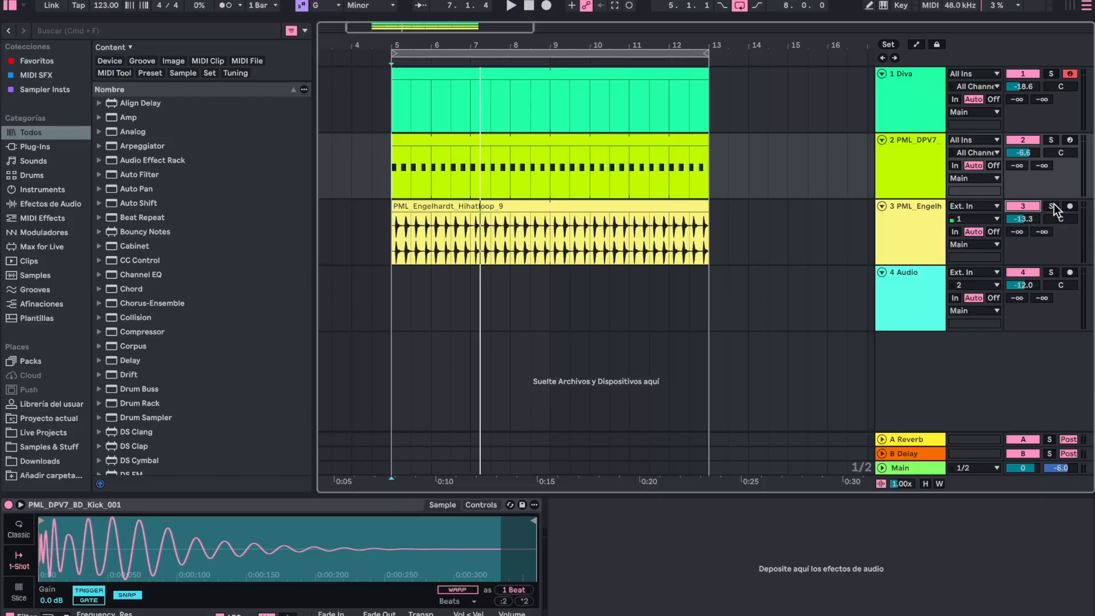
key("space")
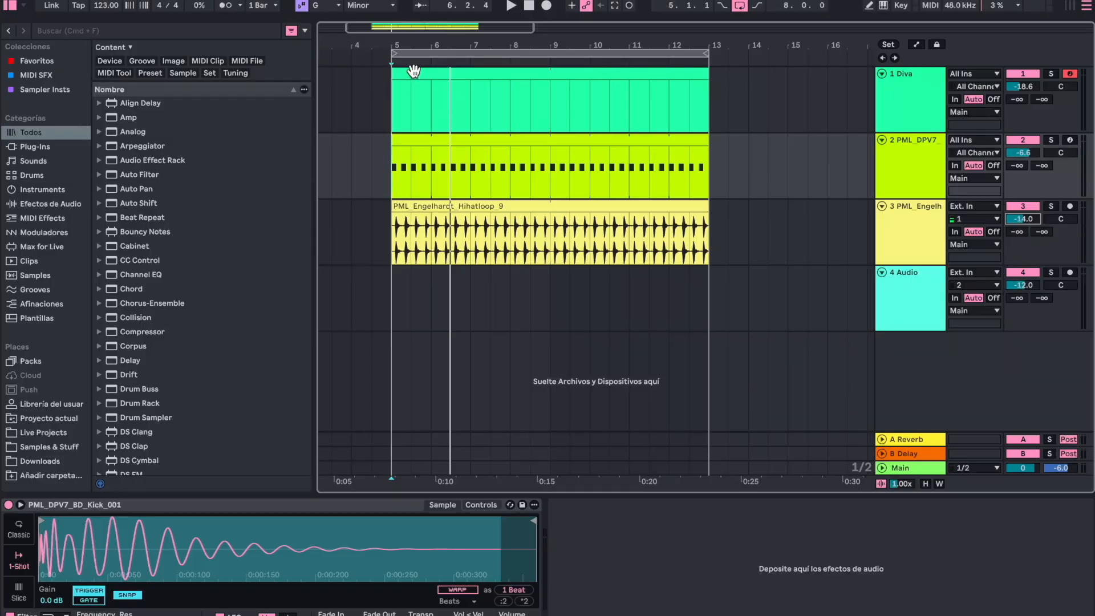
- Open the Diva synth window on track 1 to view its loaded preset, and close the window
left_click(905, 75)
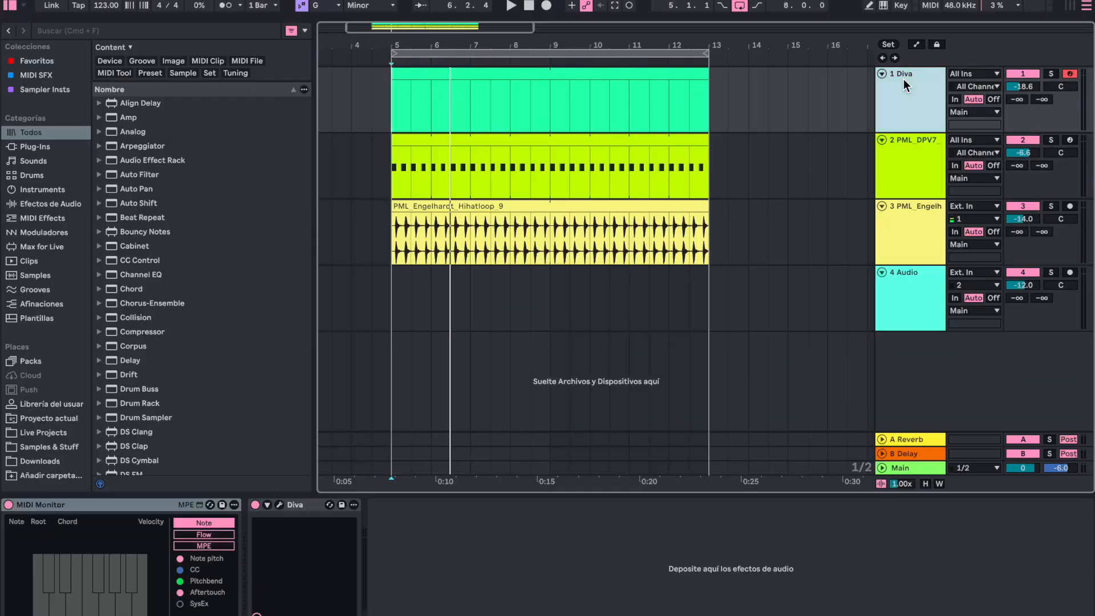
left_click(279, 505)
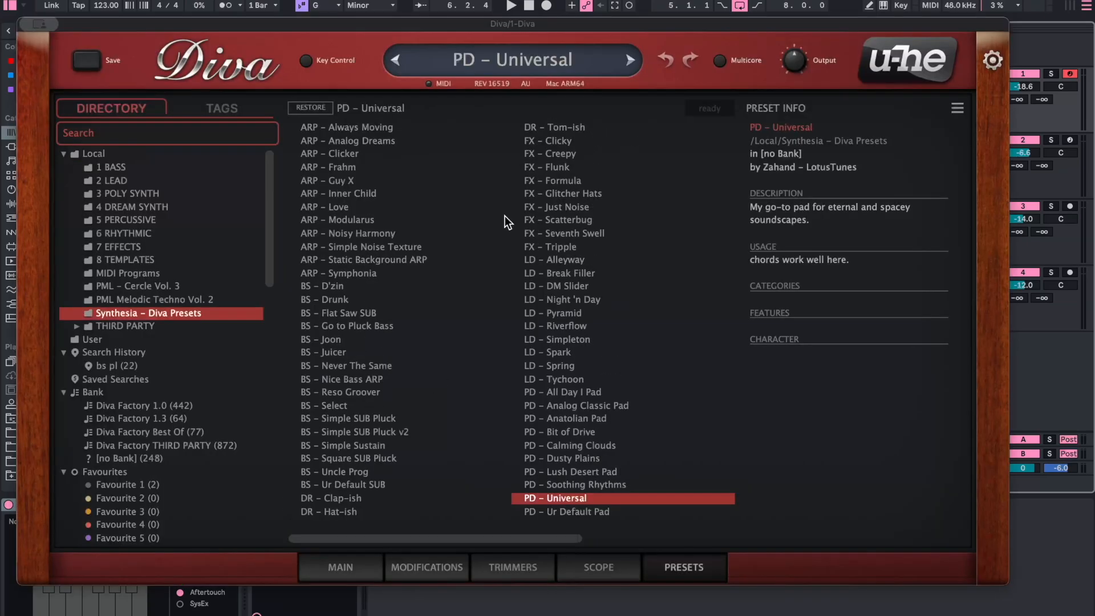
left_click(38, 23)
left_click(50, 55)
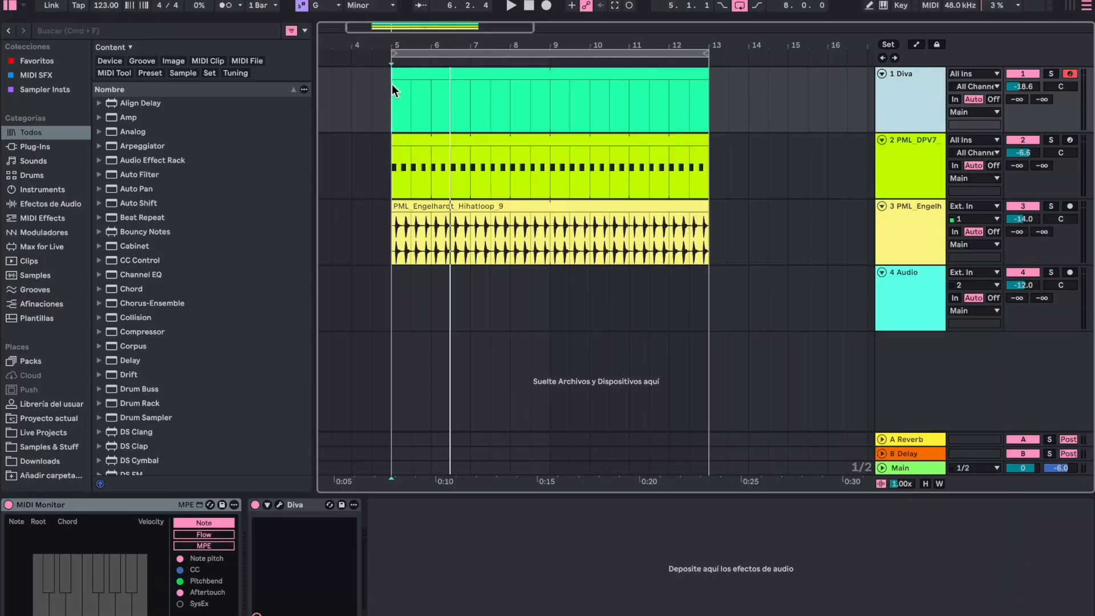
- Open the empty Diva MIDI clip and enter a G1 note at the start, followed by an Eb1 note of equal length
left_click(393, 90)
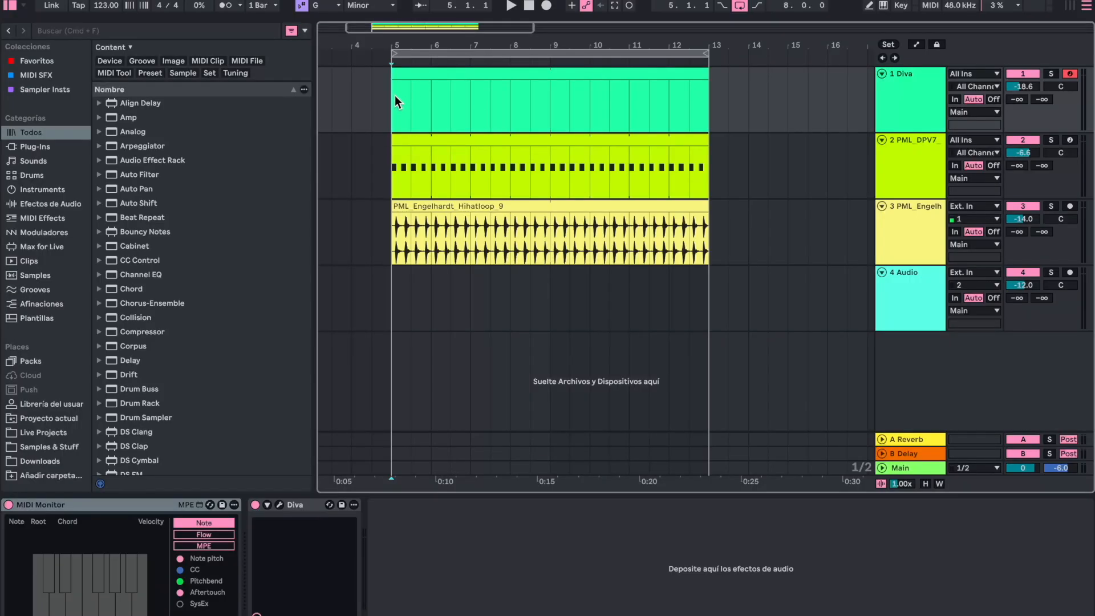
double_click(424, 78)
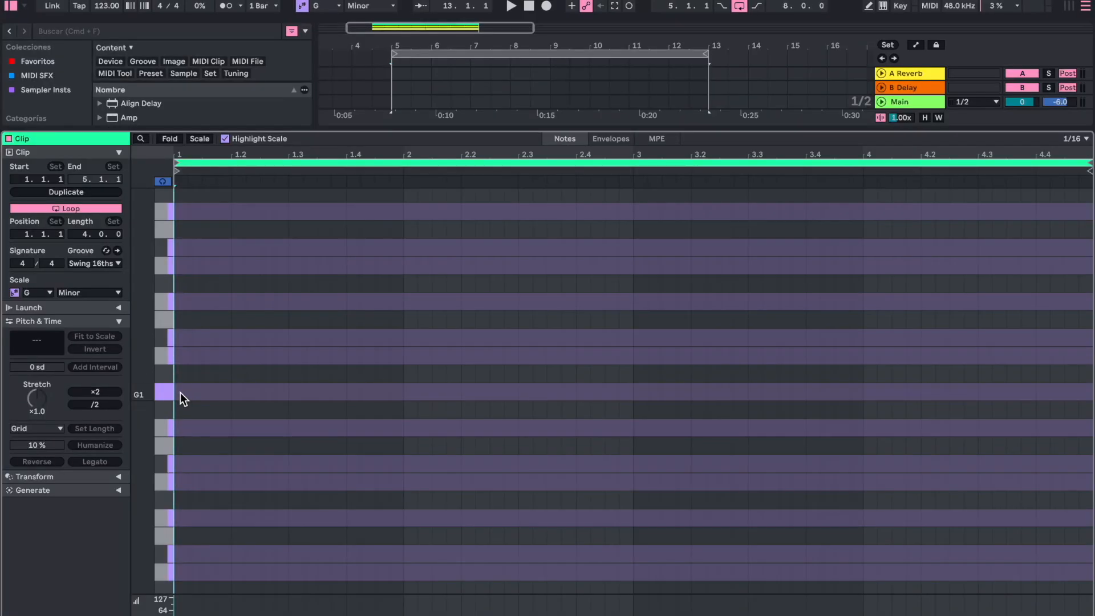
mouse_move(180, 393)
left_mouse_down()
mouse_move(371, 386)
mouse_move(437, 465)
left_mouse_up()
key("super+d")
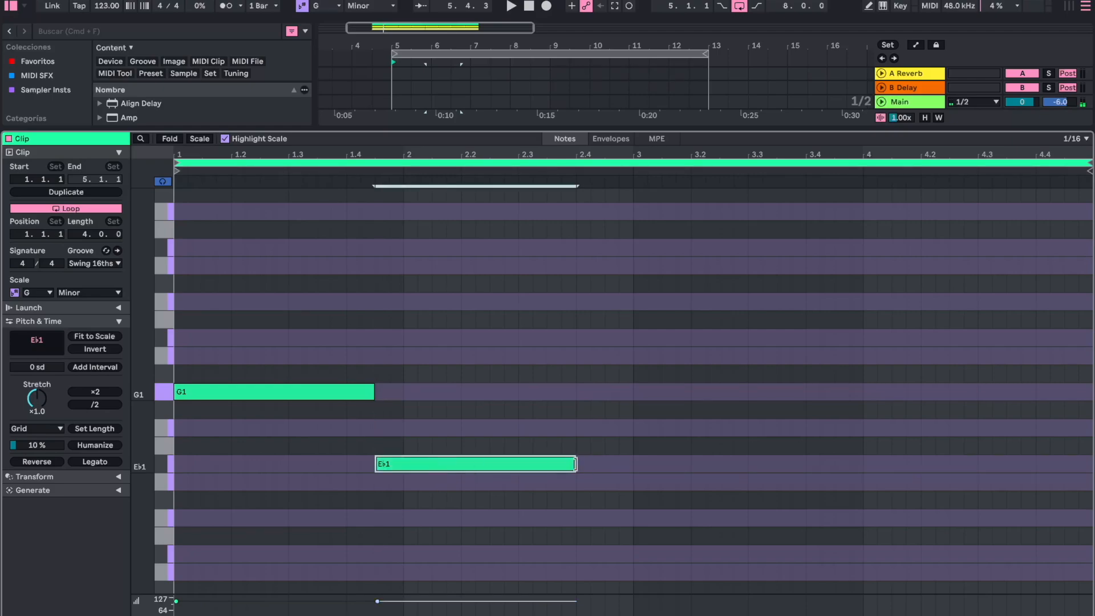
- Extend Eb1 to bar 3, add F1 at bar 3, and follow it with C1 lasting to the clip's end
left_click_drag(574, 463, 679, 432)
key("super+d")
left_click_drag(889, 428, 872, 516)
key("super+d")
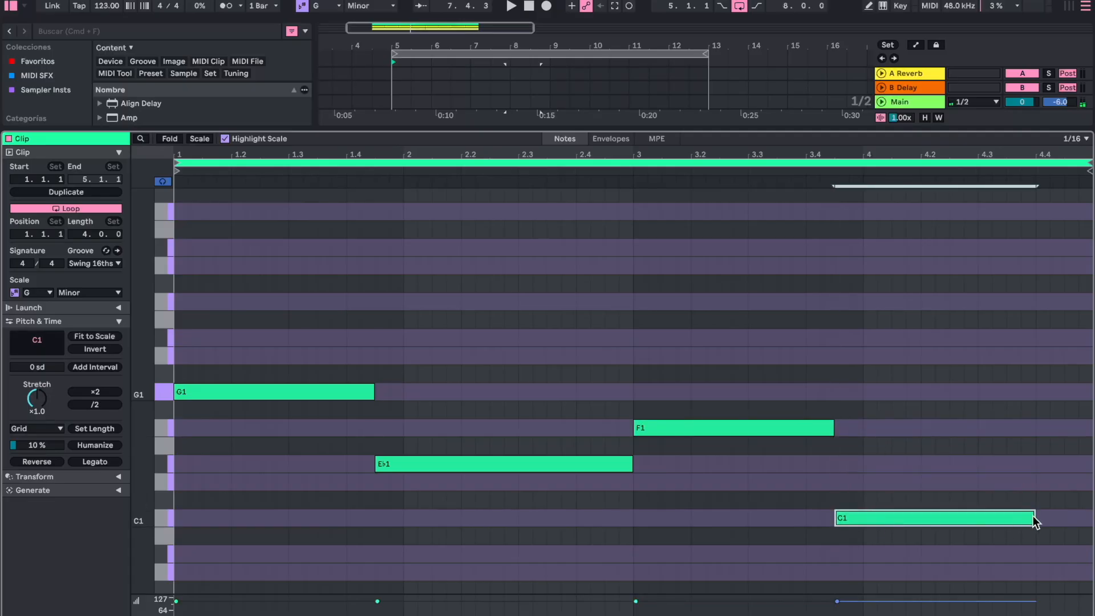
left_click_drag(1033, 518, 1090, 517)
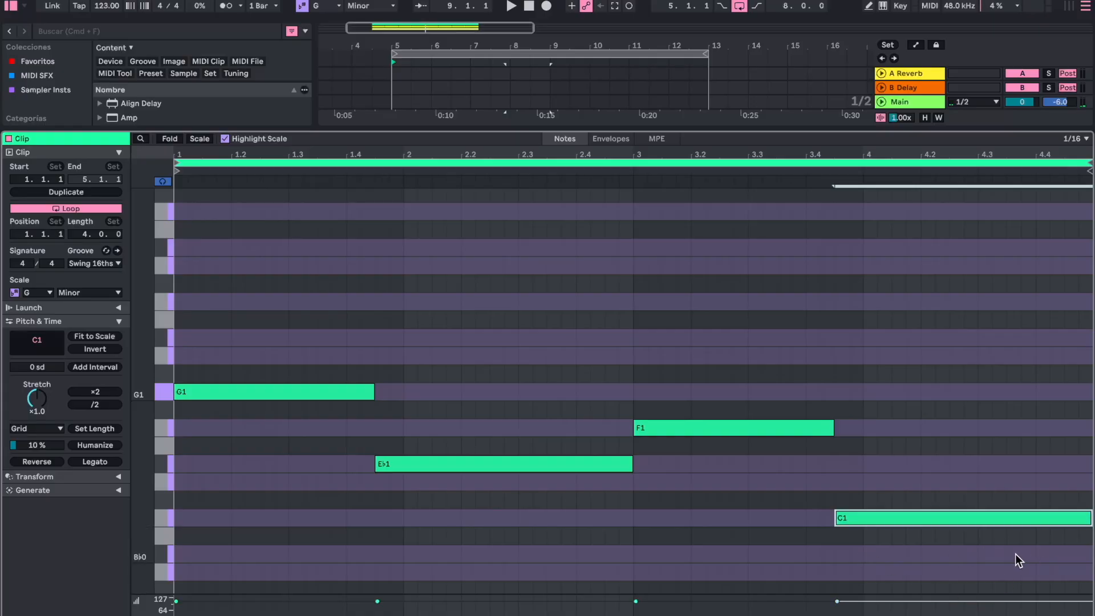
left_click(990, 564)
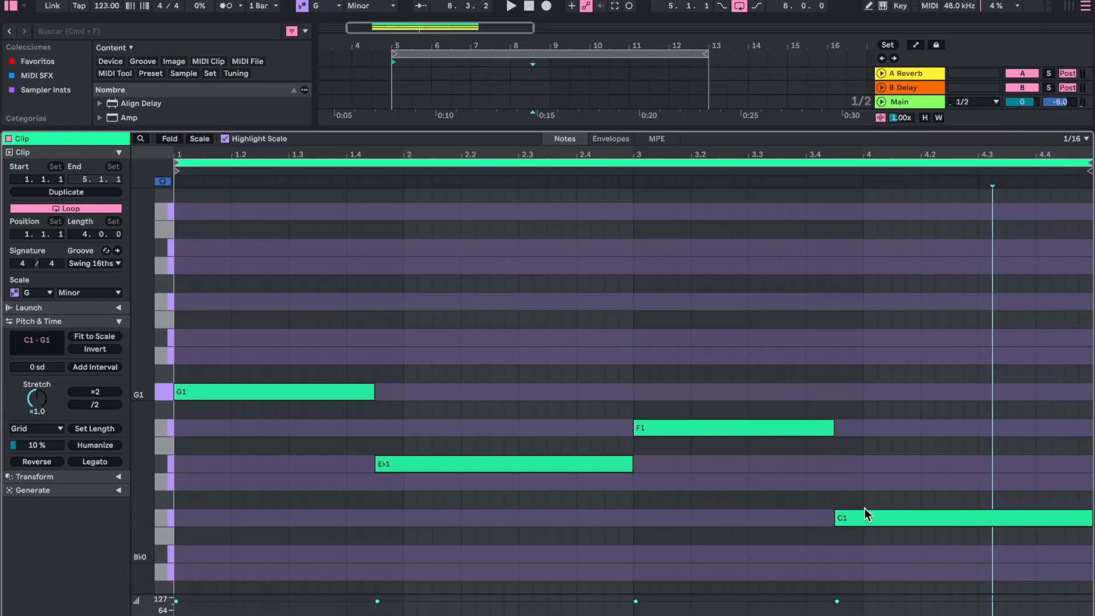
- Limit the piano roll to G Minor scale notes and copy the four roots up as thirds and fifths to form triads
left_click(587, 614)
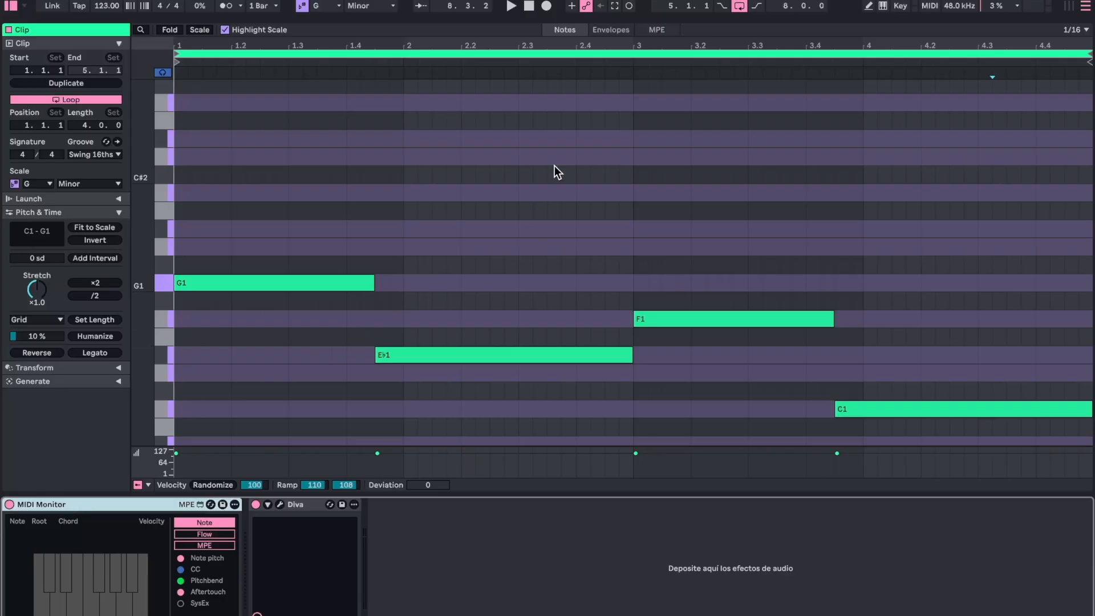
left_click(199, 30)
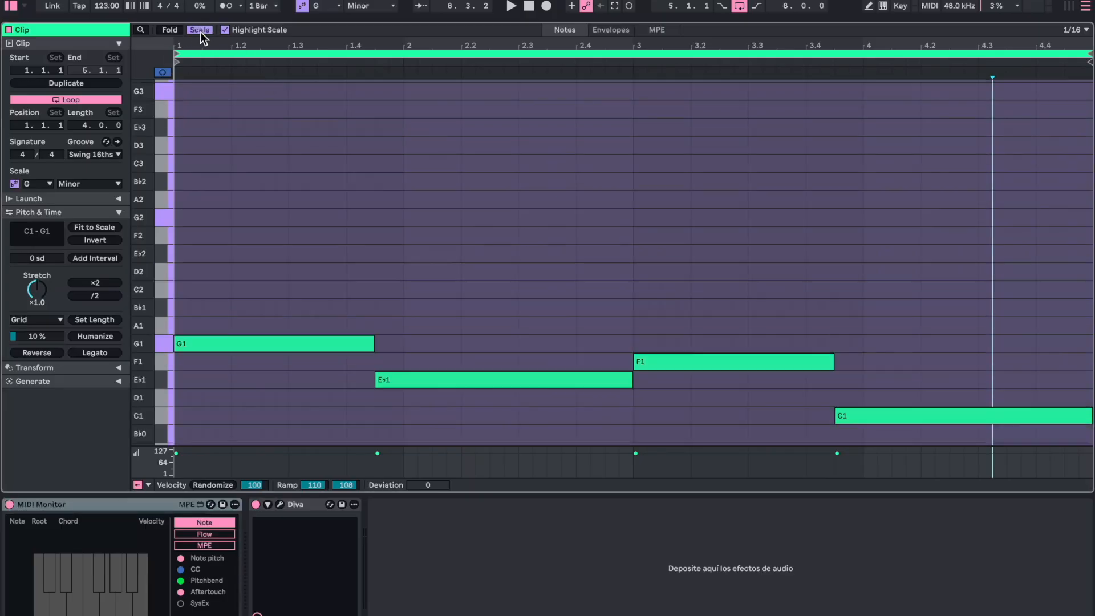
left_click_drag(908, 437, 315, 269)
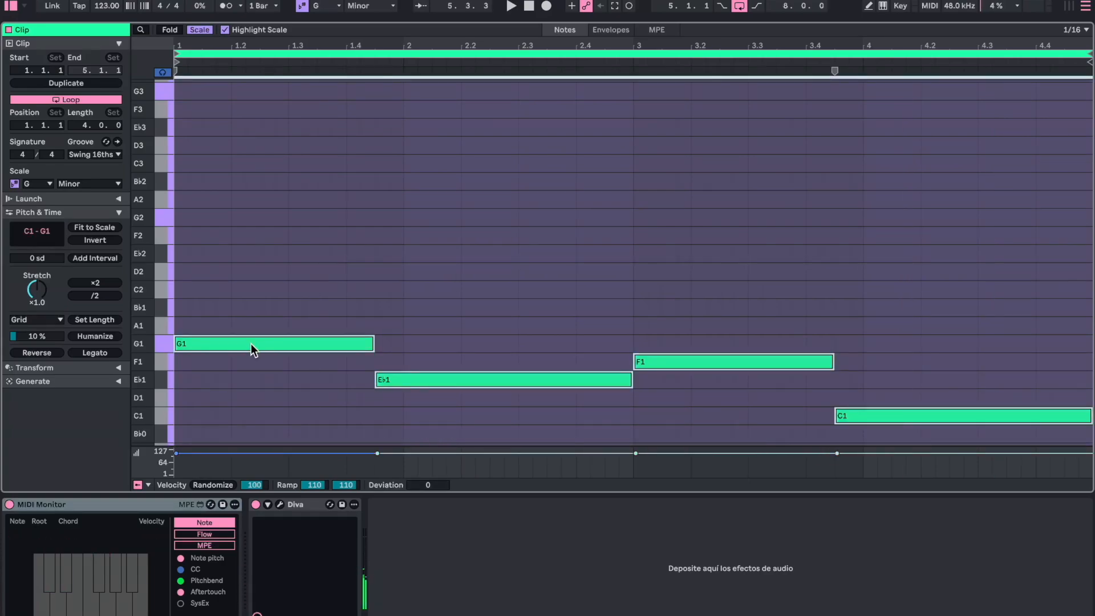
left_click_drag(251, 344, 252, 272, "alt")
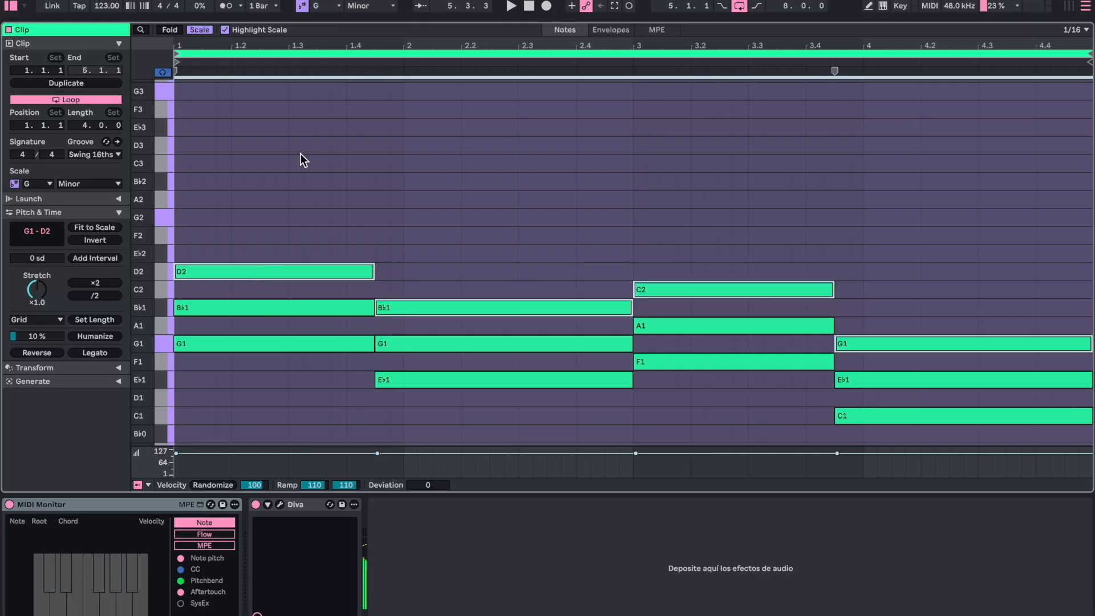
left_click_drag(299, 153, 296, 340)
left_click(304, 384)
- Play back the four-triad progression and stop it
key("space")
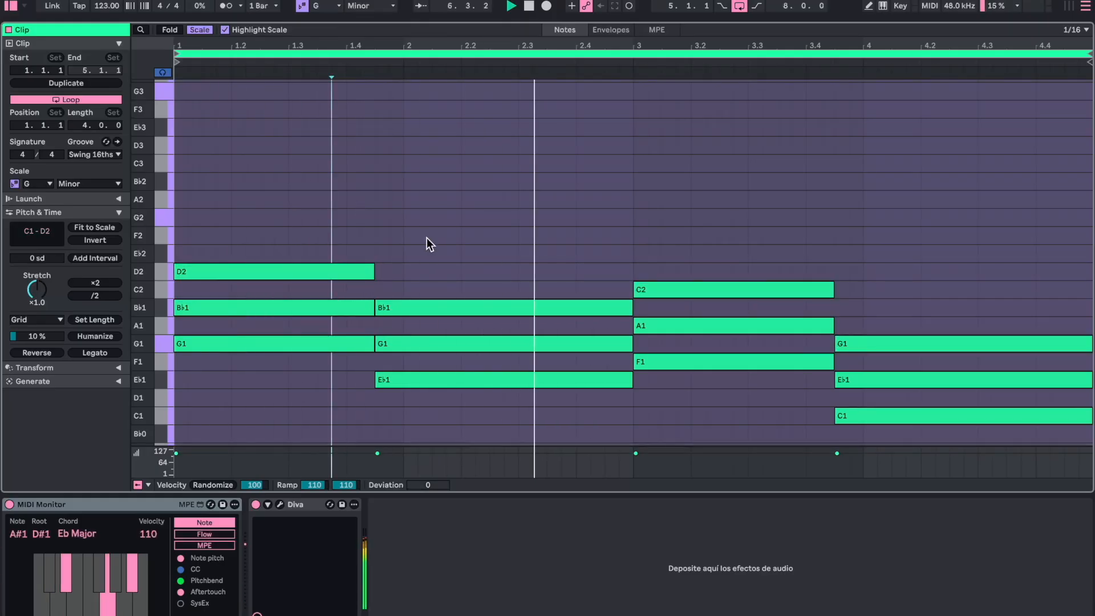
scroll(804, 303, "down", 3)
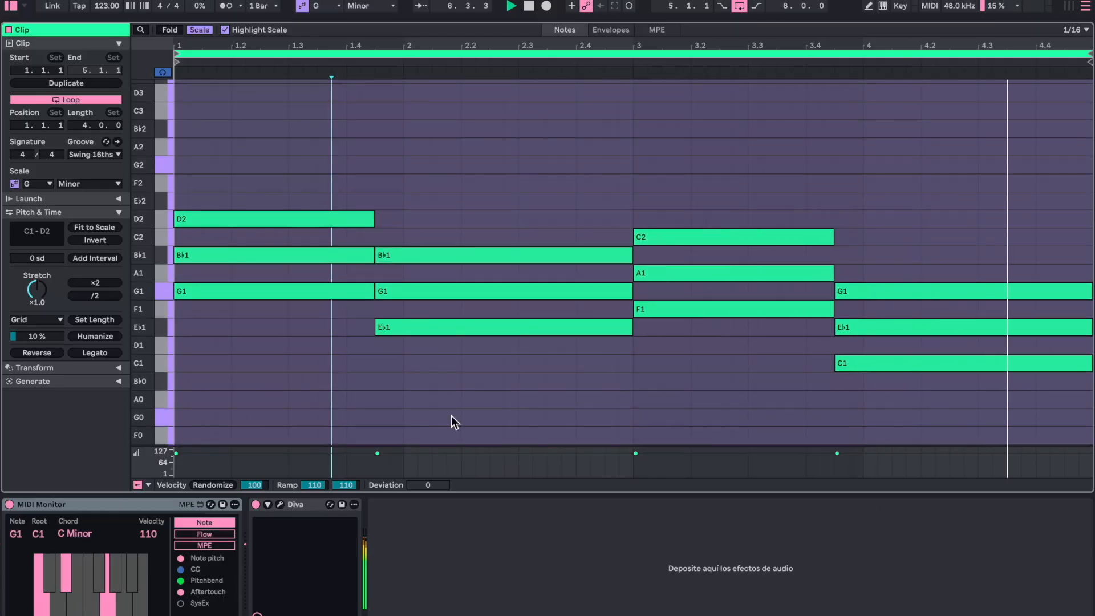
left_click(439, 183)
key("space")
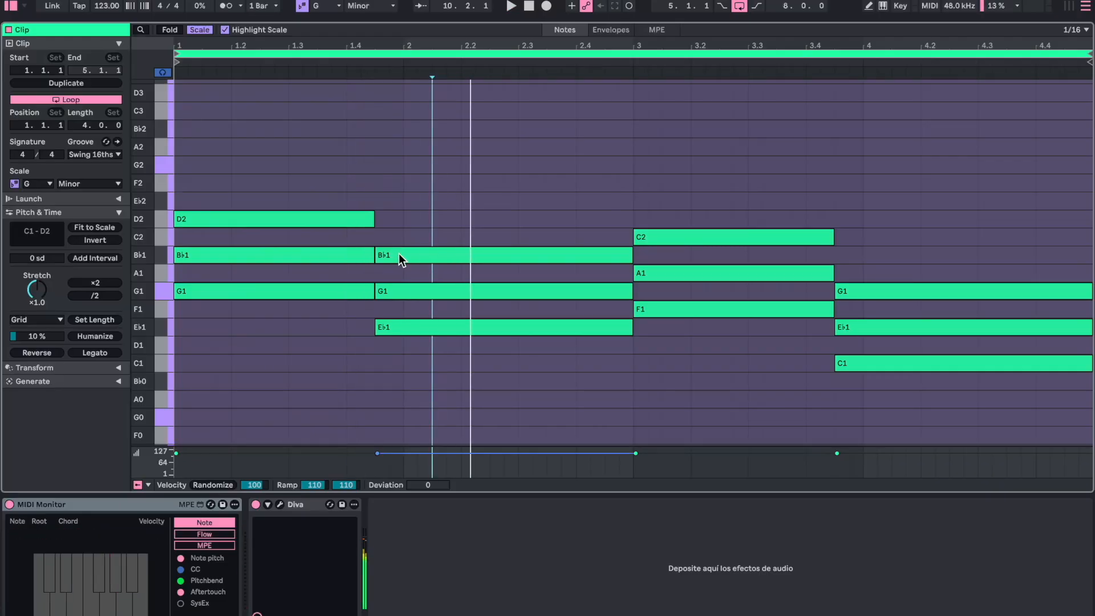
- Add a D2 seventh on top of the Eb chord by copying its Bb1 note
left_click(398, 253)
left_click_drag(398, 251, 402, 220)
mouse_move(445, 139)
left_mouse_down()
mouse_move(446, 330)
mouse_move(434, 197)
left_mouse_up()
left_click(433, 364)
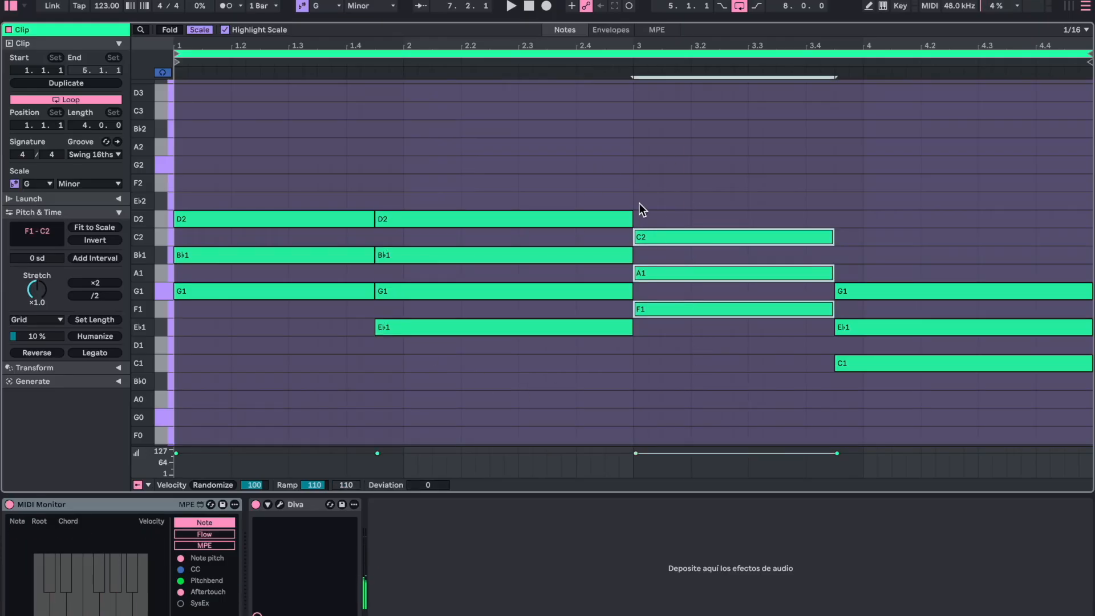
- Add a G2 ninth spanning the F chord at bar 3, and play back that chord
left_click_drag(654, 234, 654, 215, "alt")
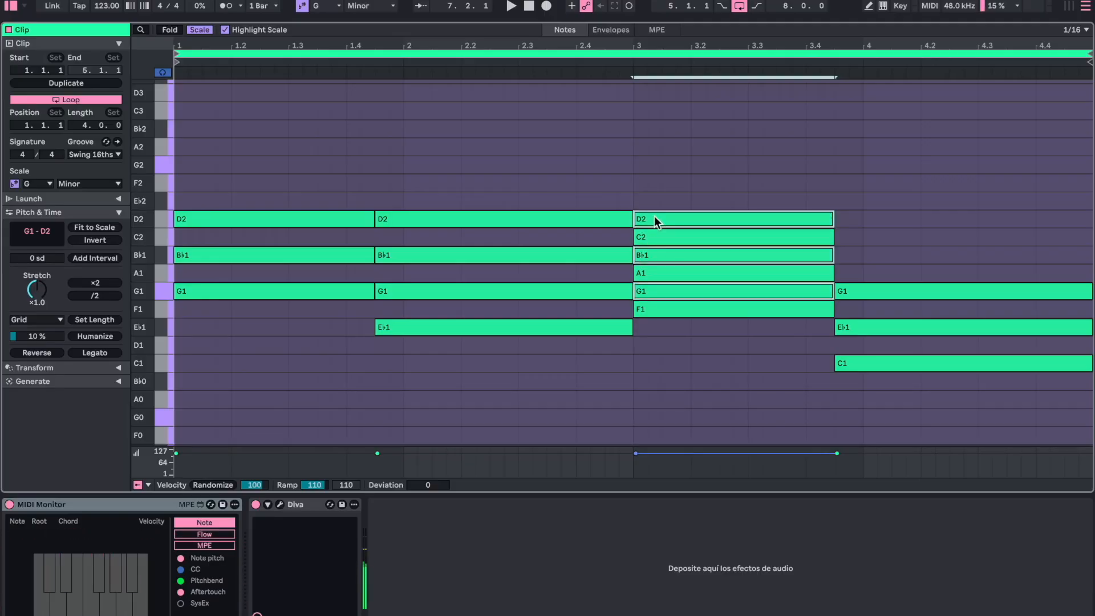
key("ctrl+z")
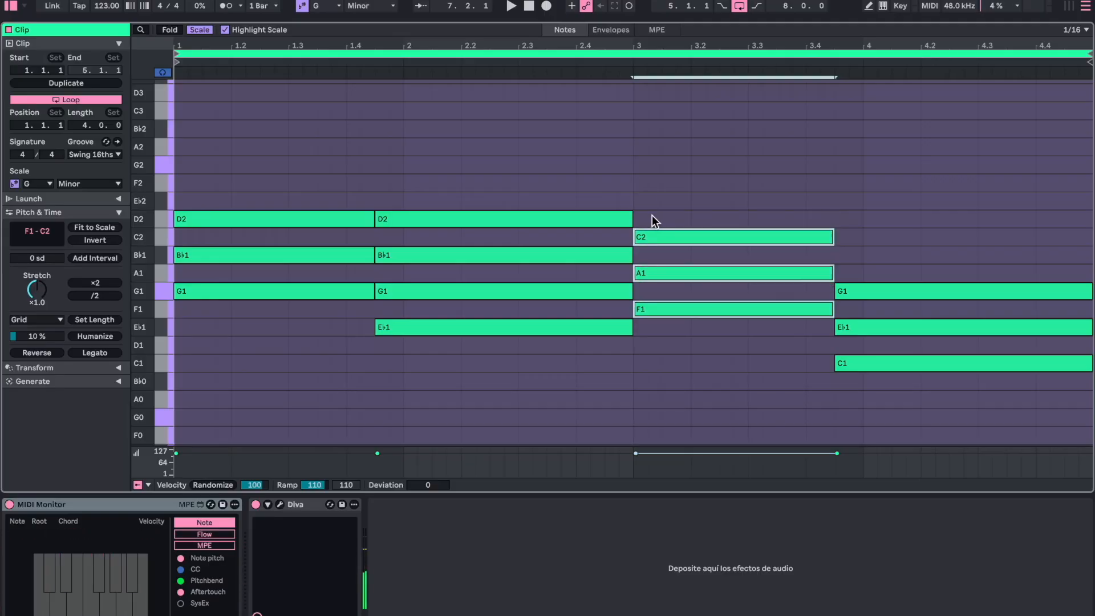
left_click(639, 179)
left_click_drag(639, 178, 833, 177)
left_click_drag(712, 140, 712, 350)
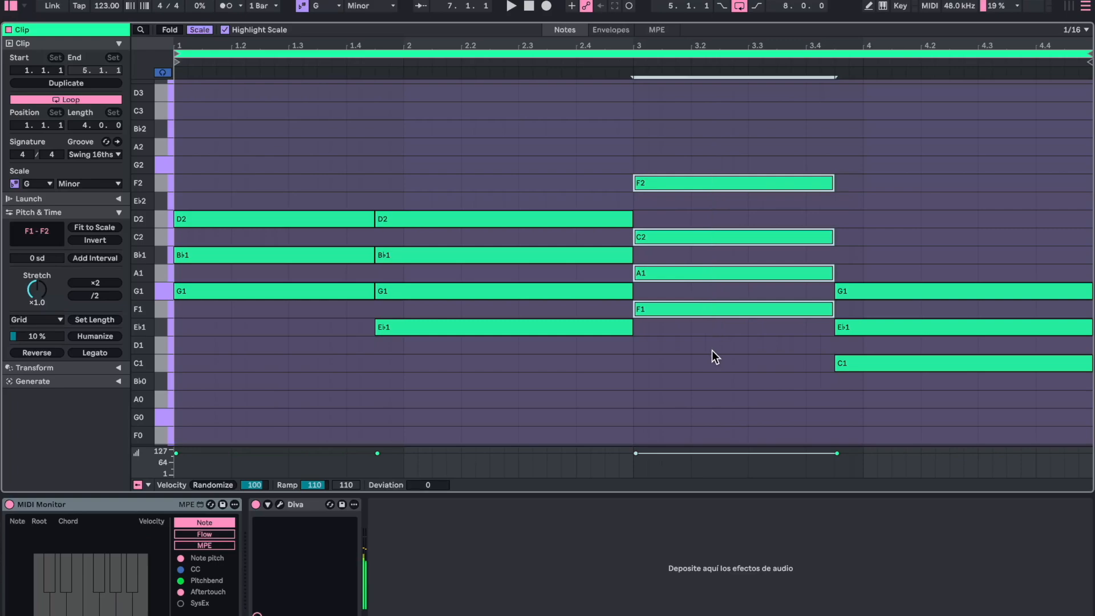
left_click(697, 200)
left_click_drag(696, 179, 697, 161)
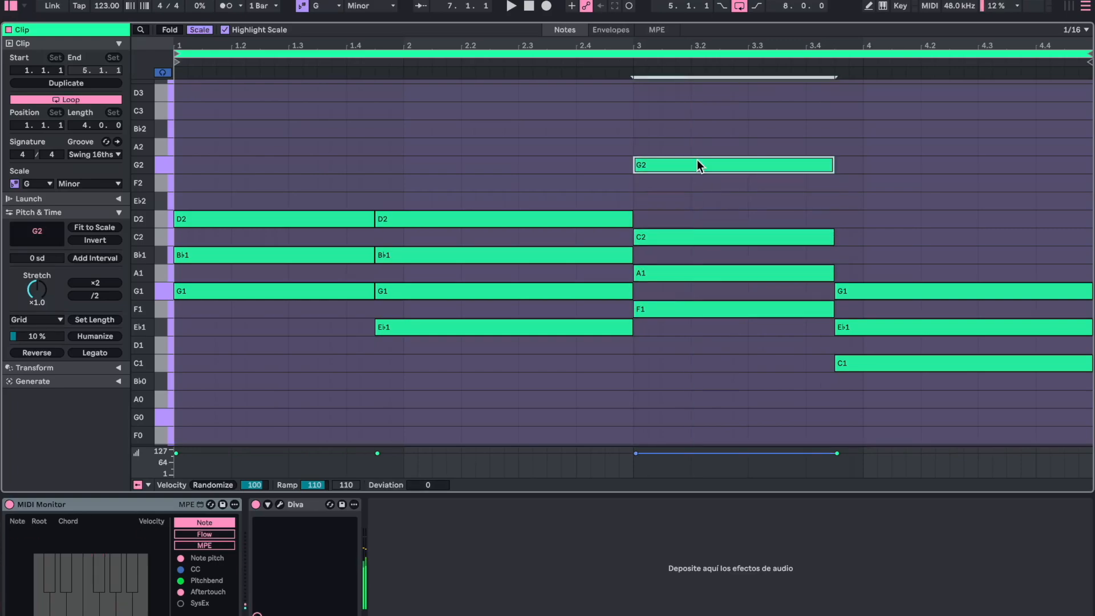
left_click(606, 61)
left_click(663, 105)
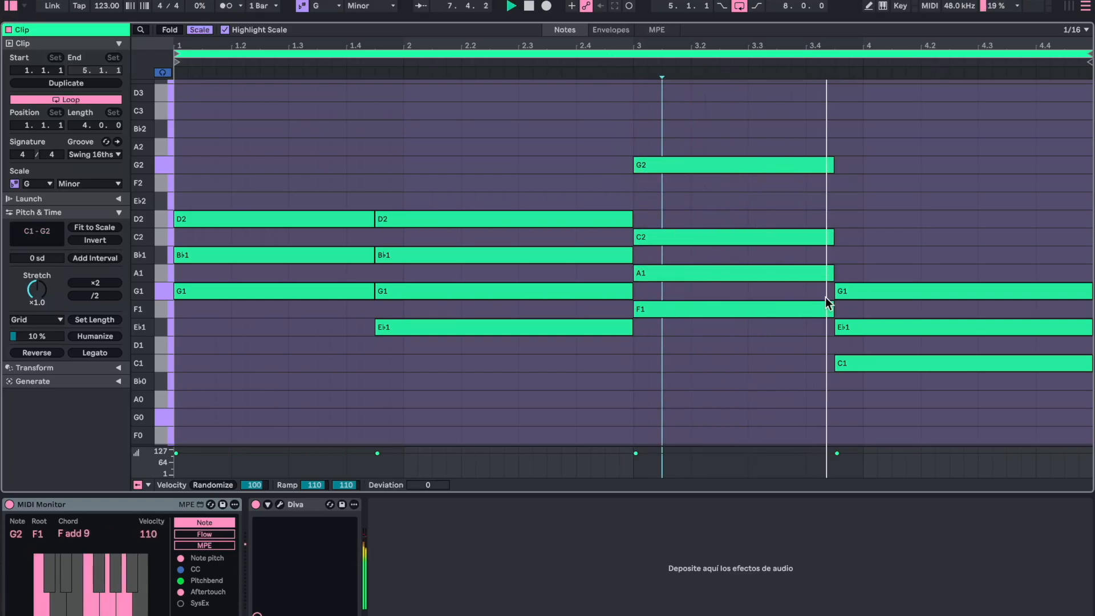
key("space")
- Copy the last chord's G1 note to Bb1 as the seventh of the C chord, and play back the progression
left_click_drag(860, 293, 860, 257, "alt")
left_click(870, 220)
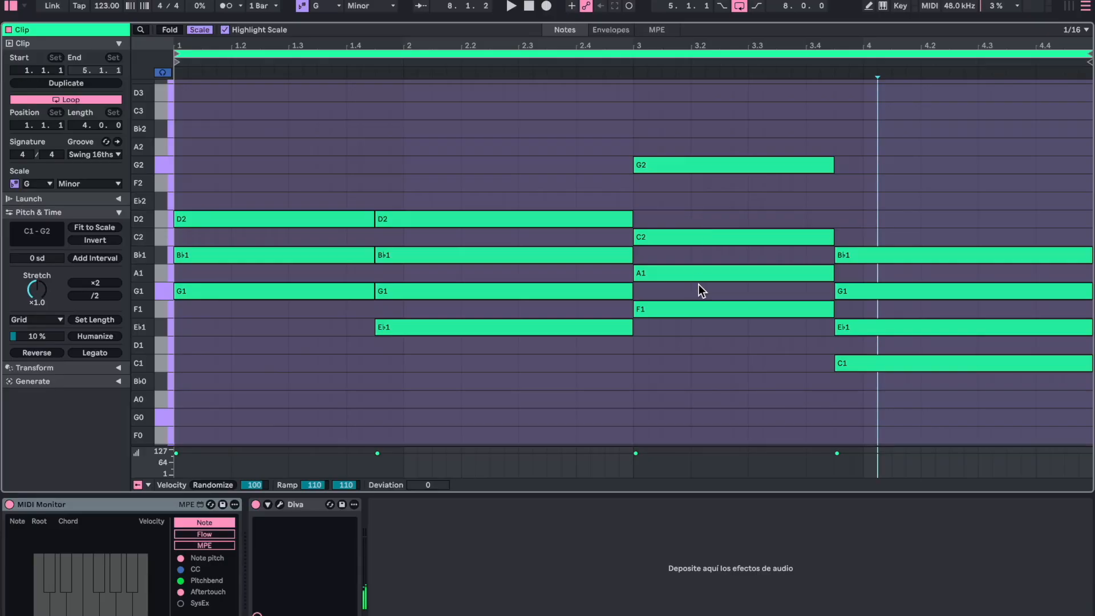
key("space")
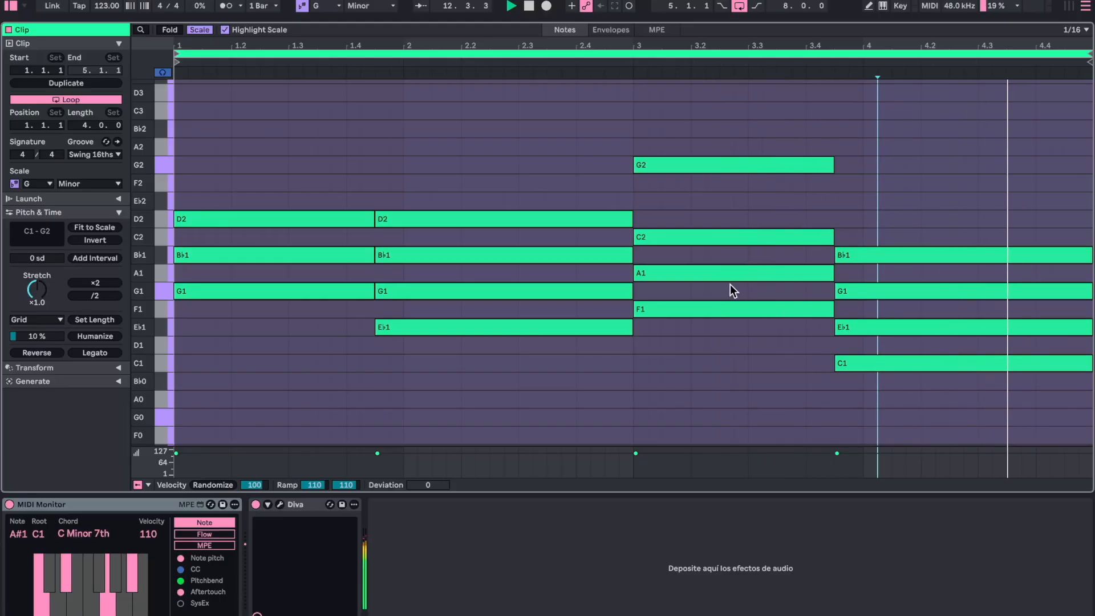
key("space")
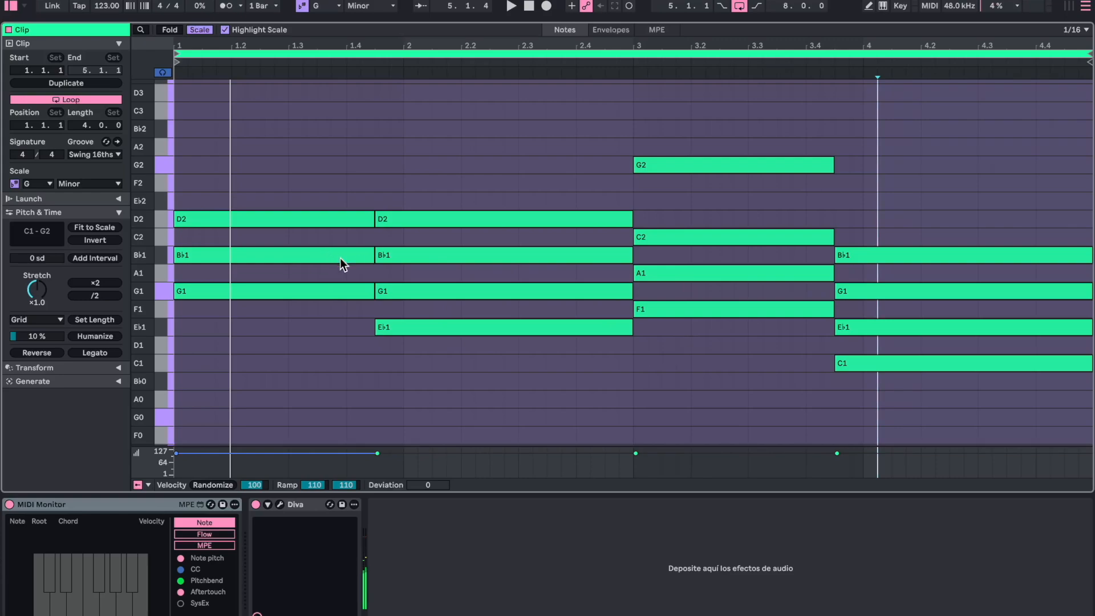
- Select the third of each chord (Bb1, G1, A1 and Eb1) and transpose these notes up one octave
left_click(308, 254)
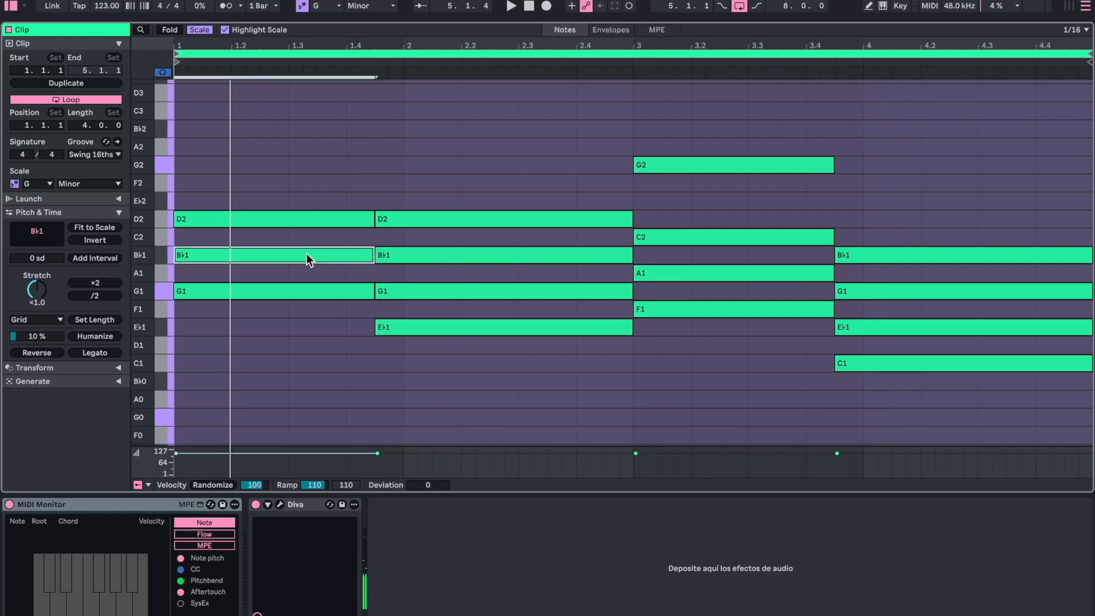
left_click(413, 290, "shift")
left_click(668, 272, "shift")
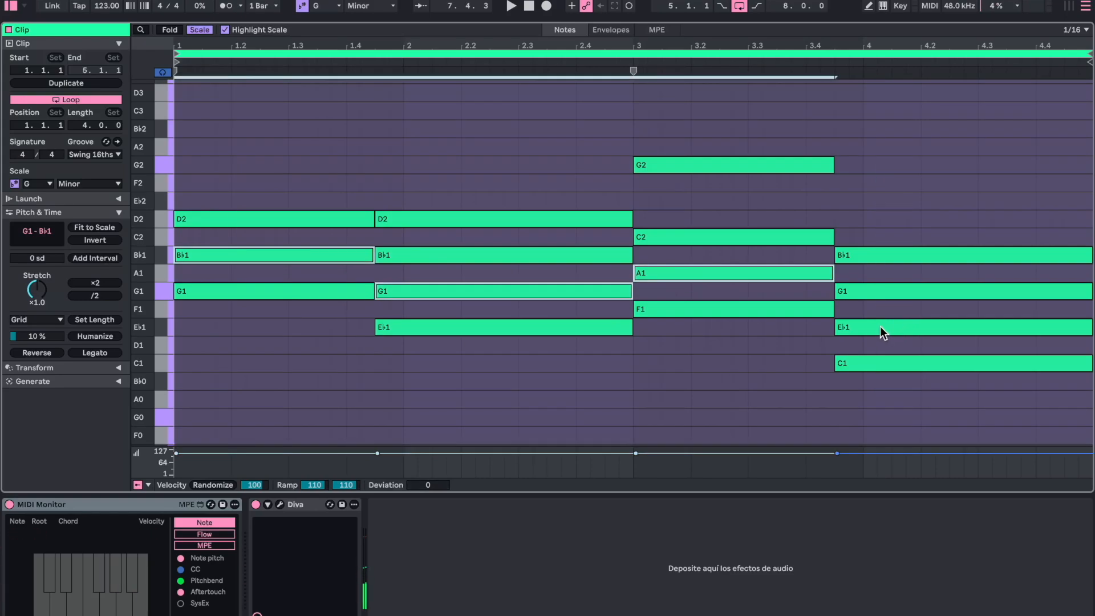
left_click(880, 328, "shift")
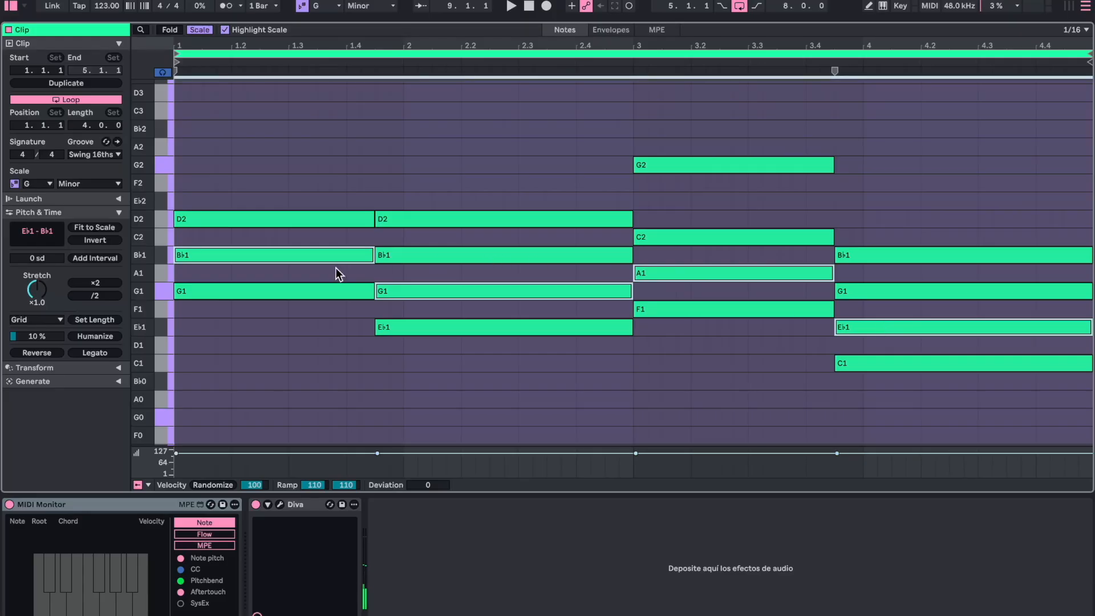
key("shift+Up")
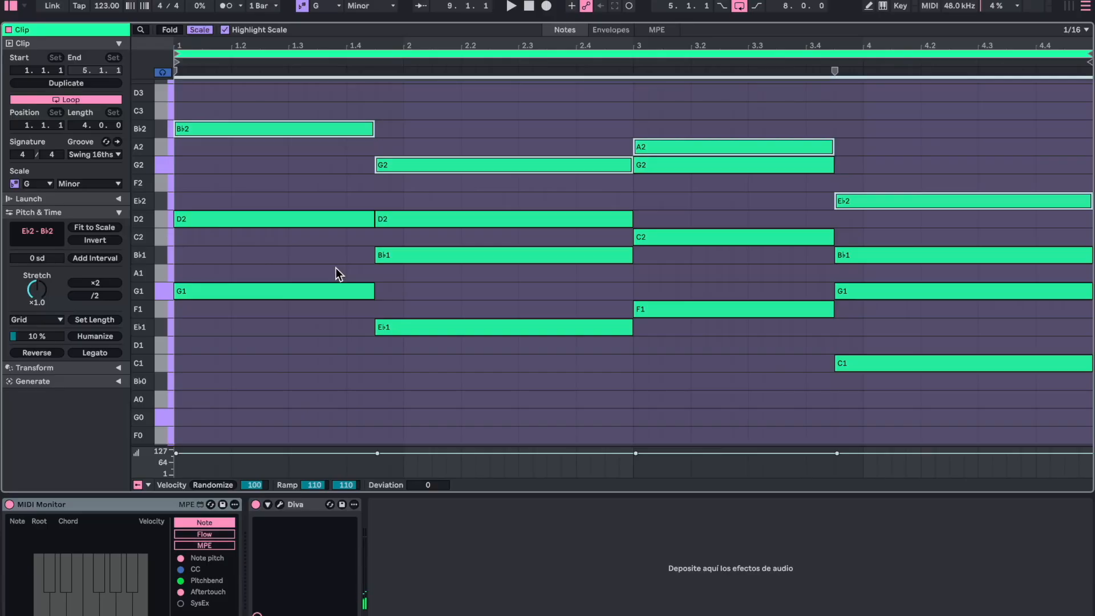
- Play back the open voicings, then add a G2 on top of the C chord by copying its Eb2 note
key("space")
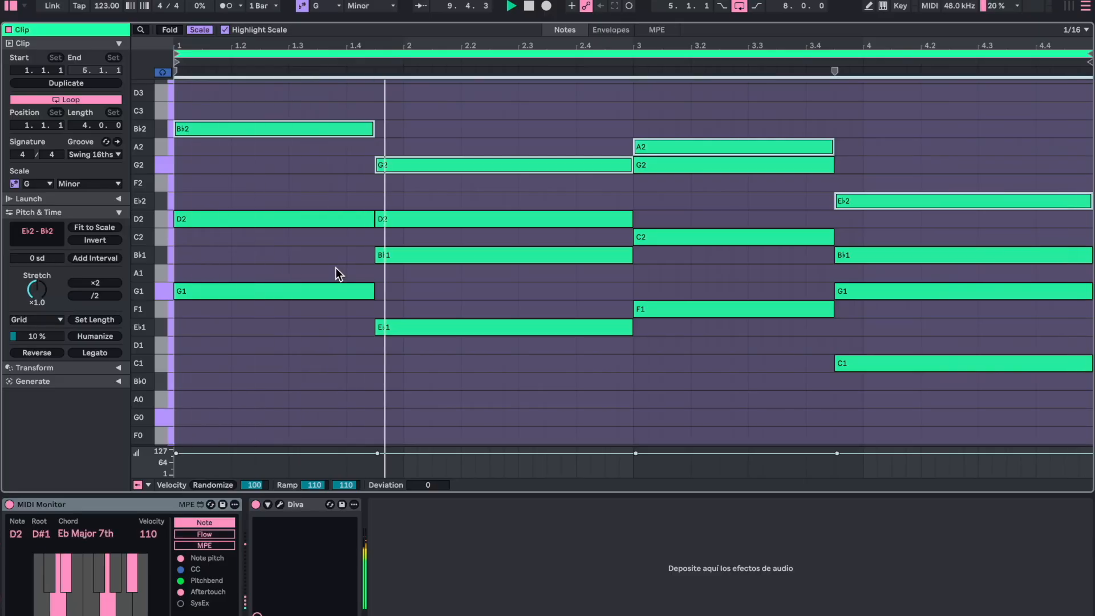
key("space")
left_click(820, 95)
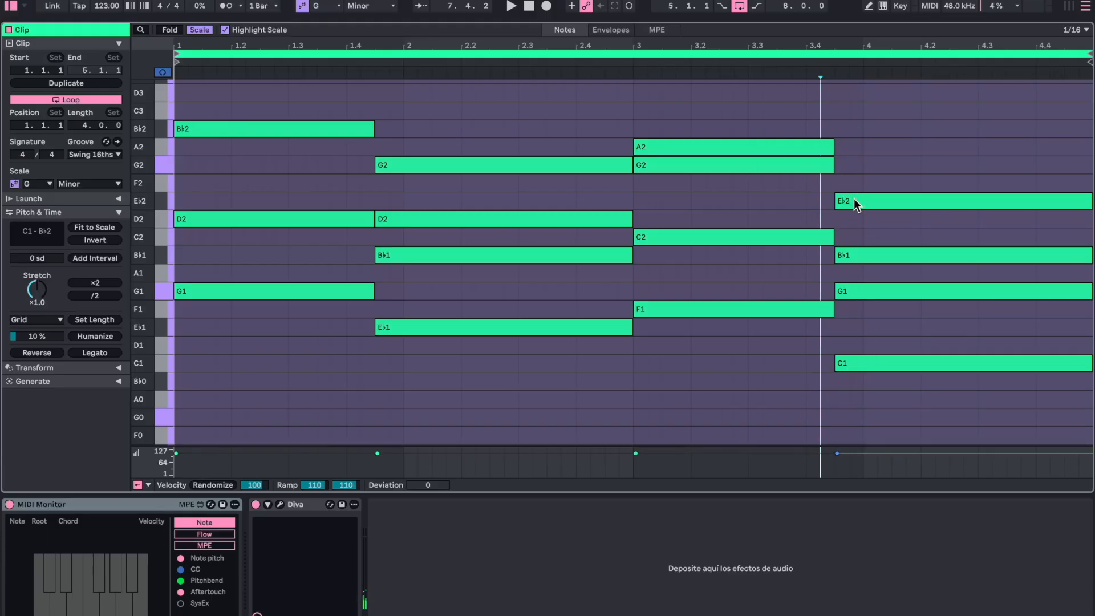
left_click_drag(853, 198, 854, 163)
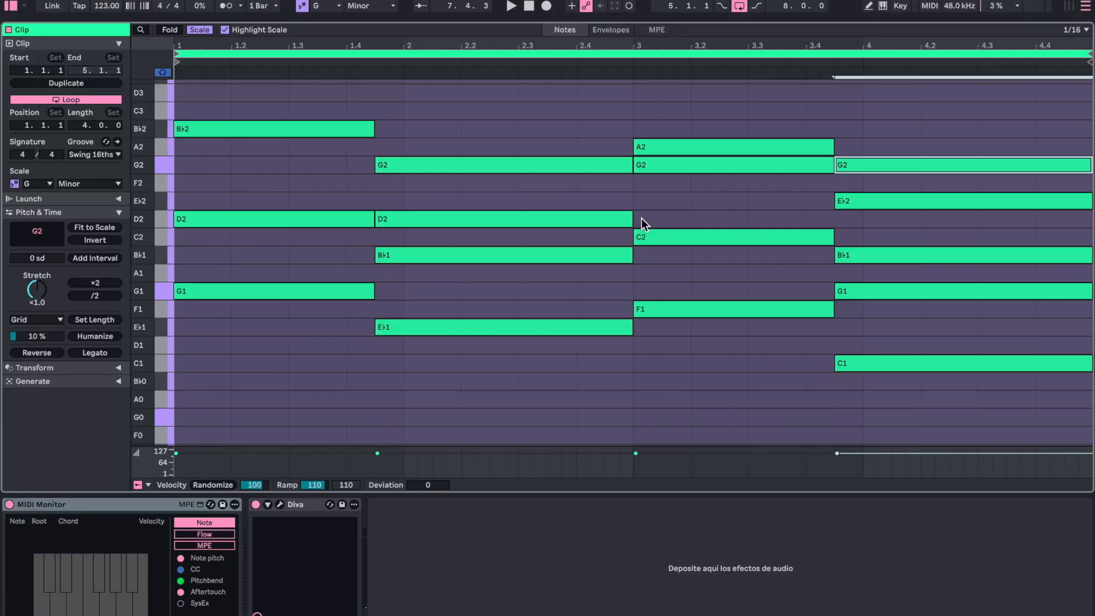
- Play back the full chord progression together with the kick and hi-hat loop in the arrangement
key("space")
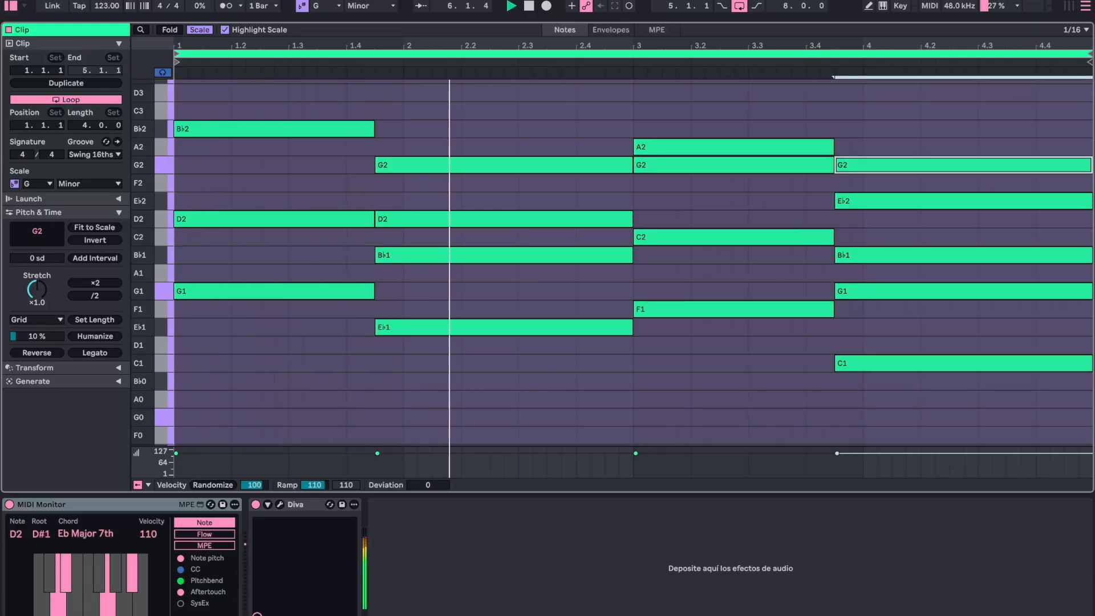
key("shift+Tab")
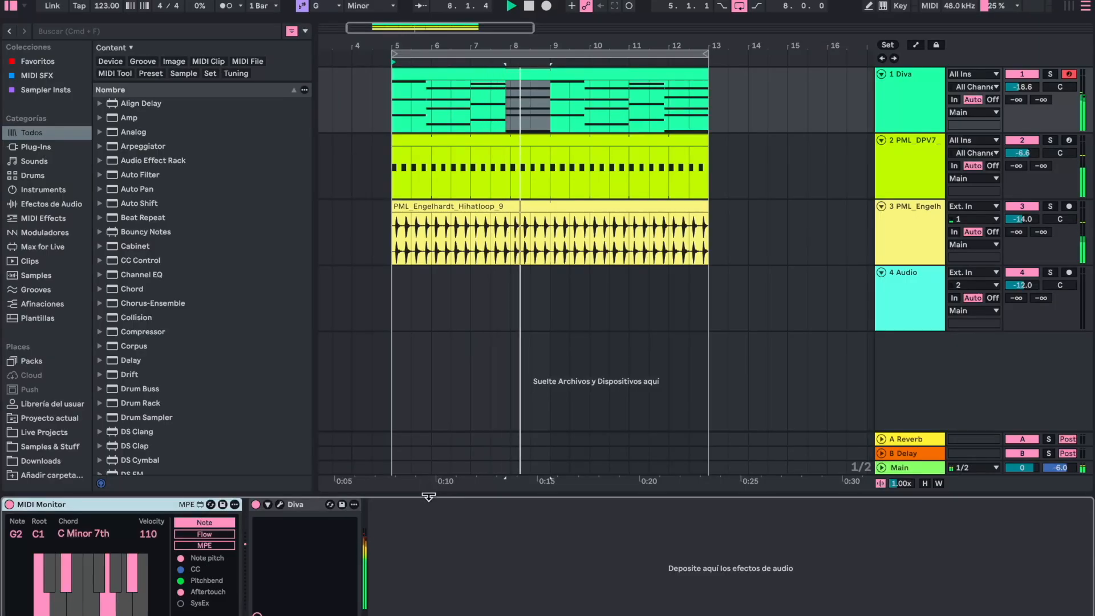
left_click_drag(428, 497, 428, 558)
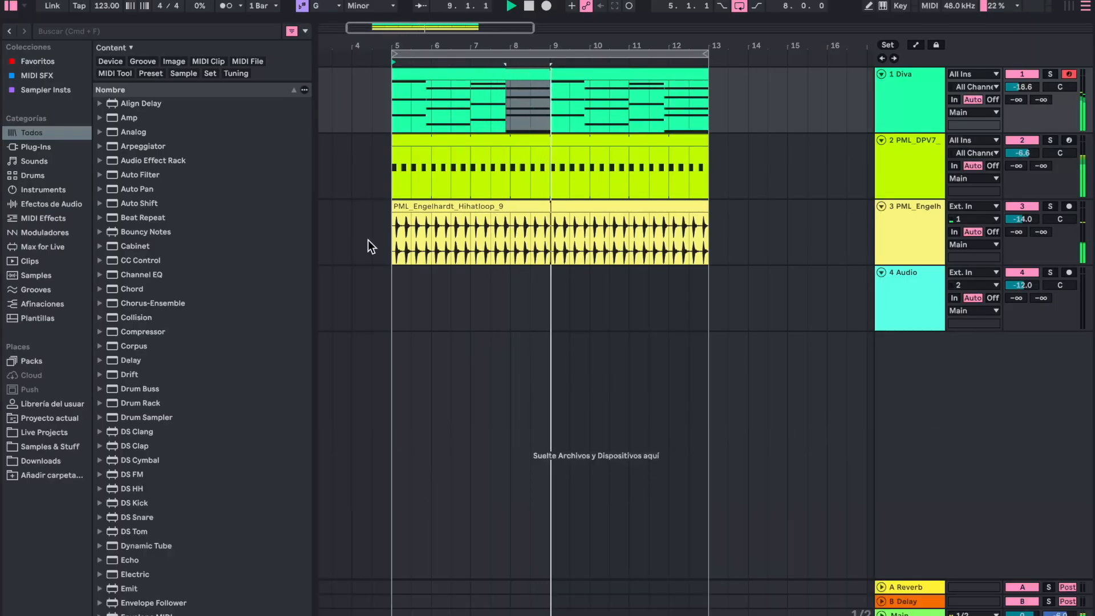
left_click(393, 162)
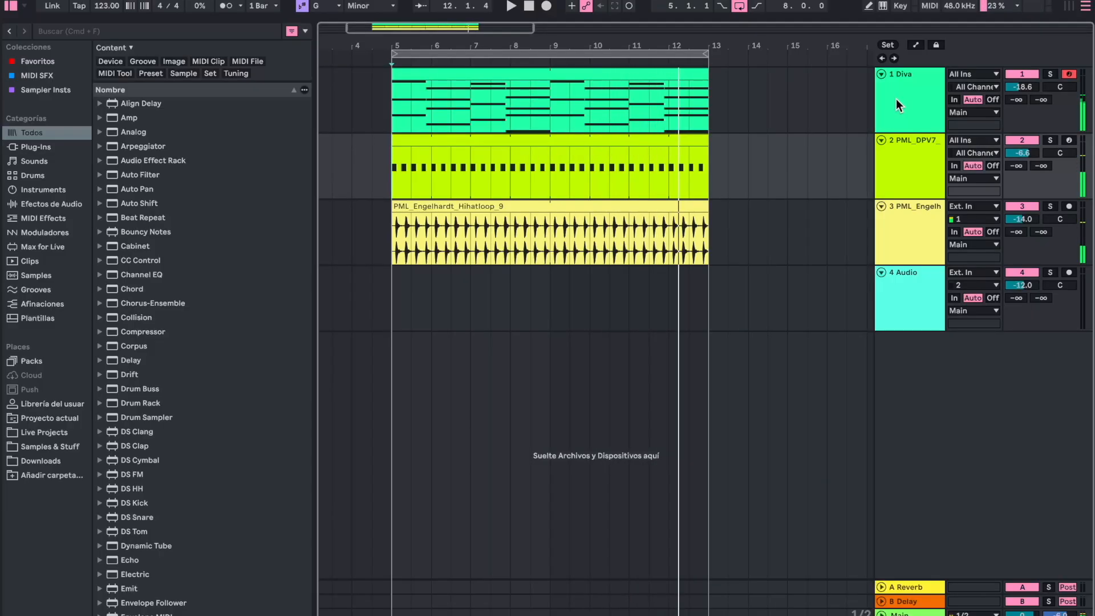
- Open Diva on track 1 to examine its pad preset and preset folder, and close the plugin window
double_click(893, 116)
left_click(279, 505)
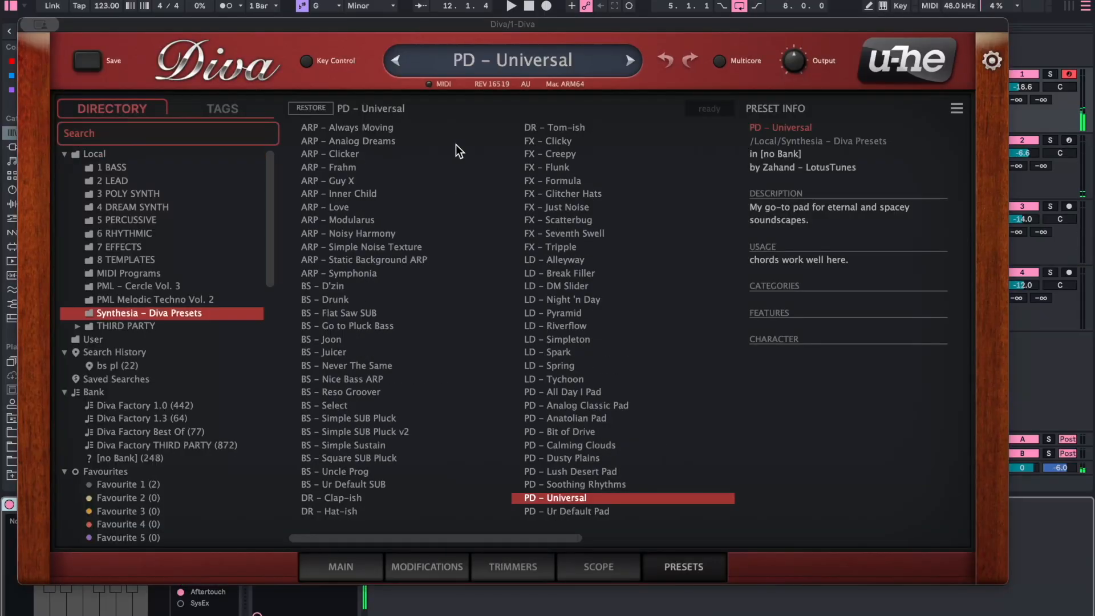
key("space")
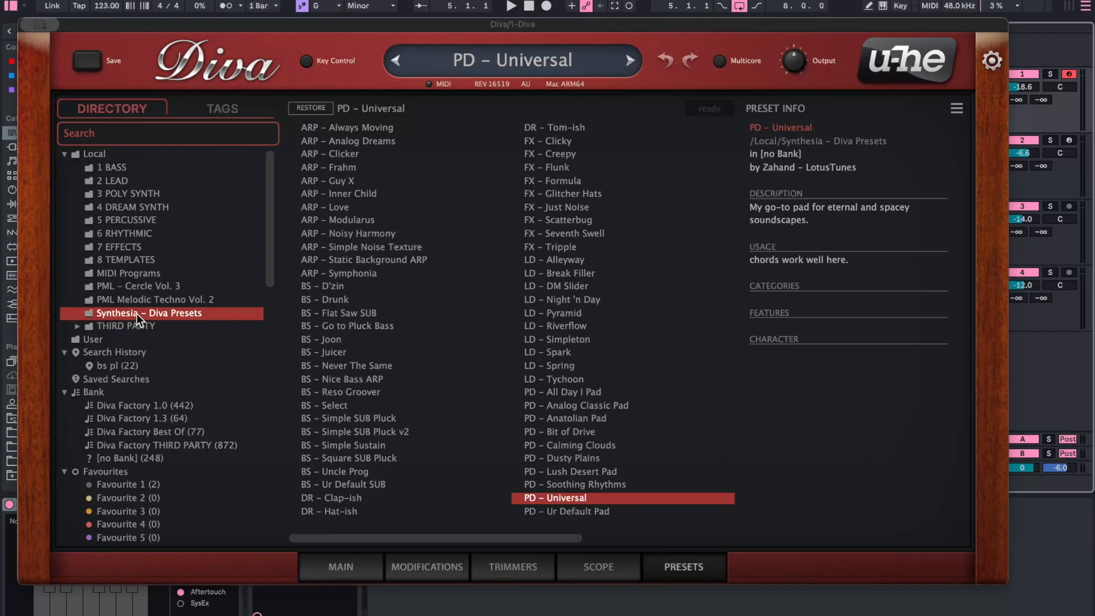
key("super+w")
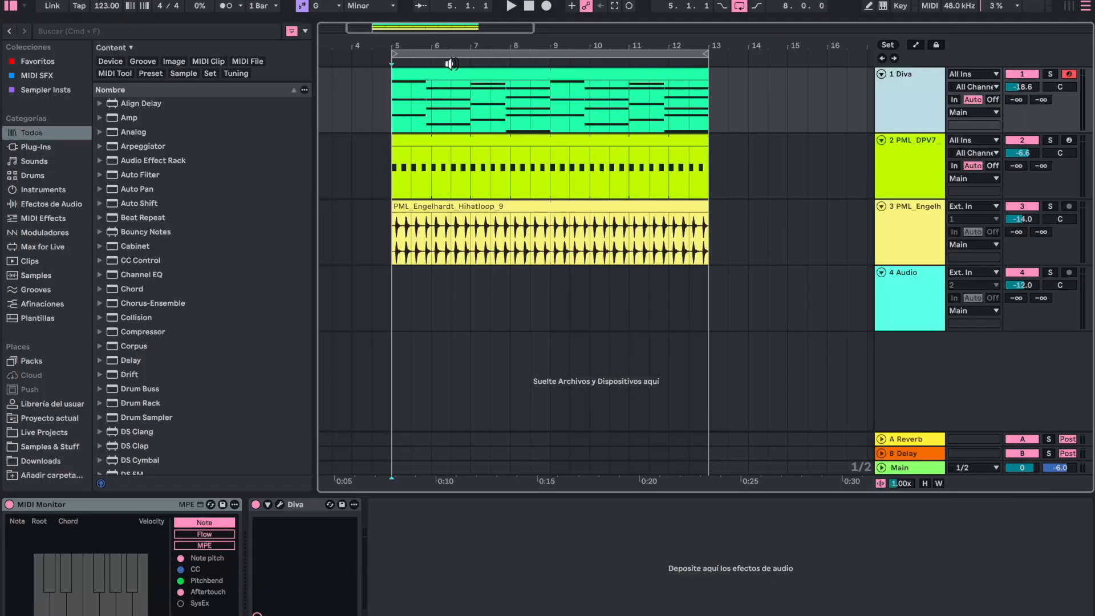
- Add EQ Eight after Diva on track 1 and set its low-cut band to 126 Hz
double_click(904, 92)
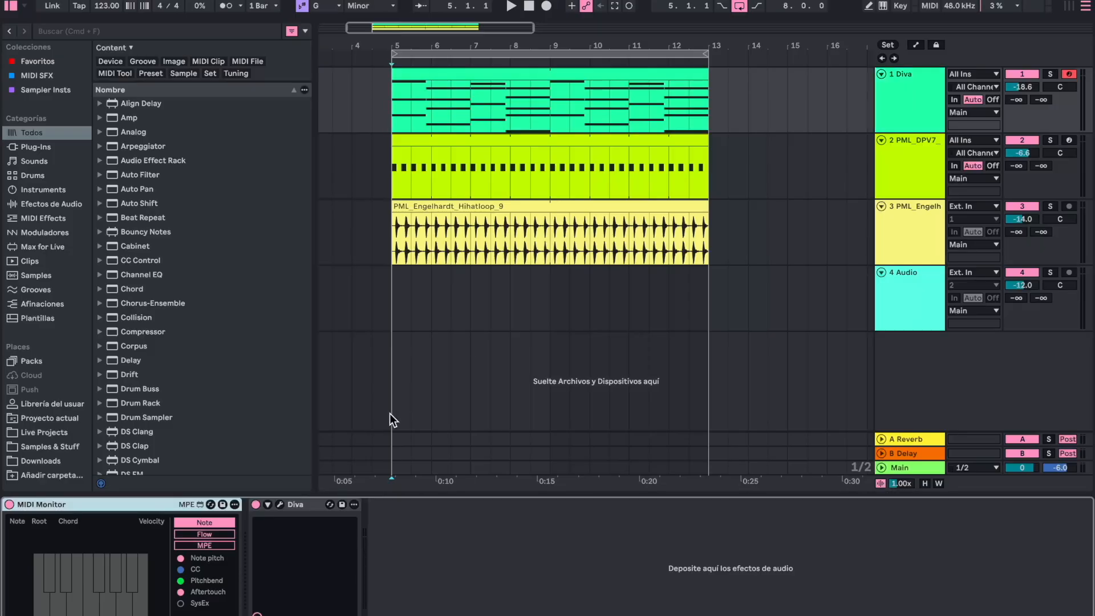
key("super+f")
type("eigh")
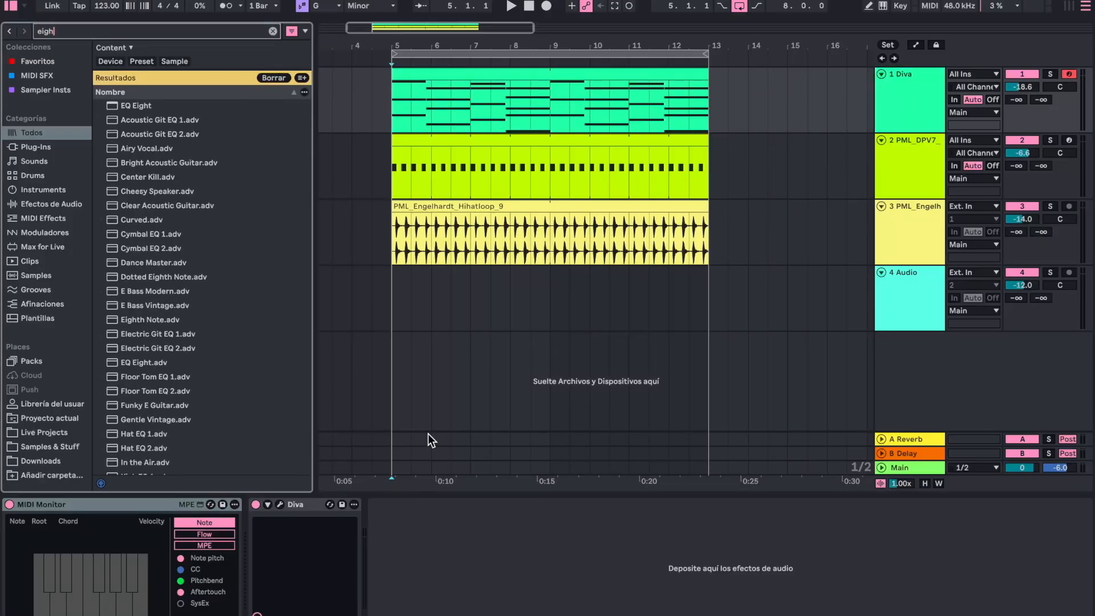
key("Down")
key("Return")
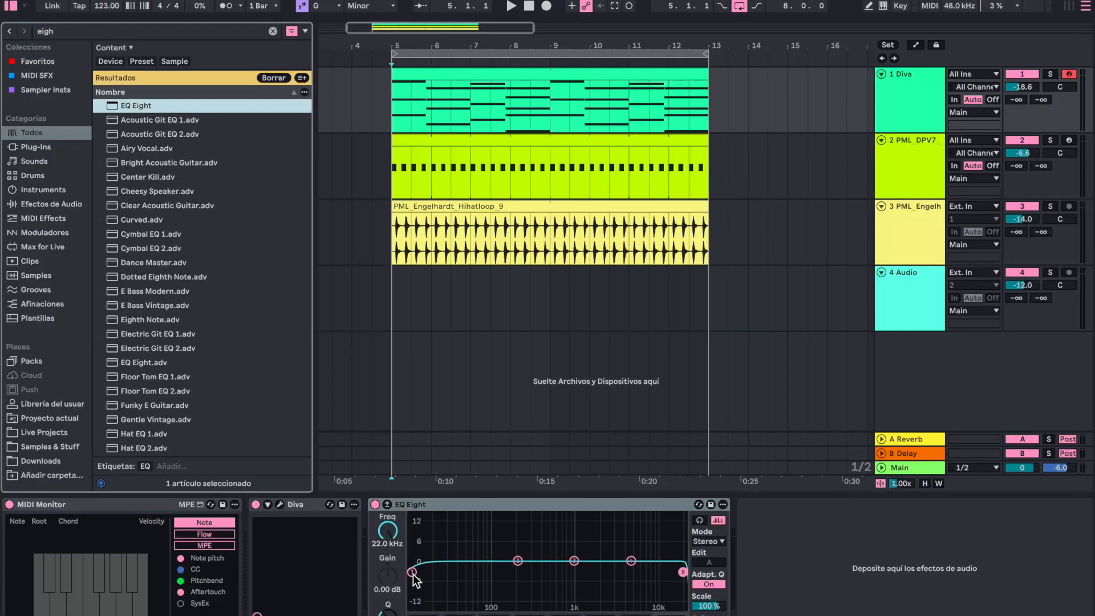
left_click_drag(412, 573, 501, 573)
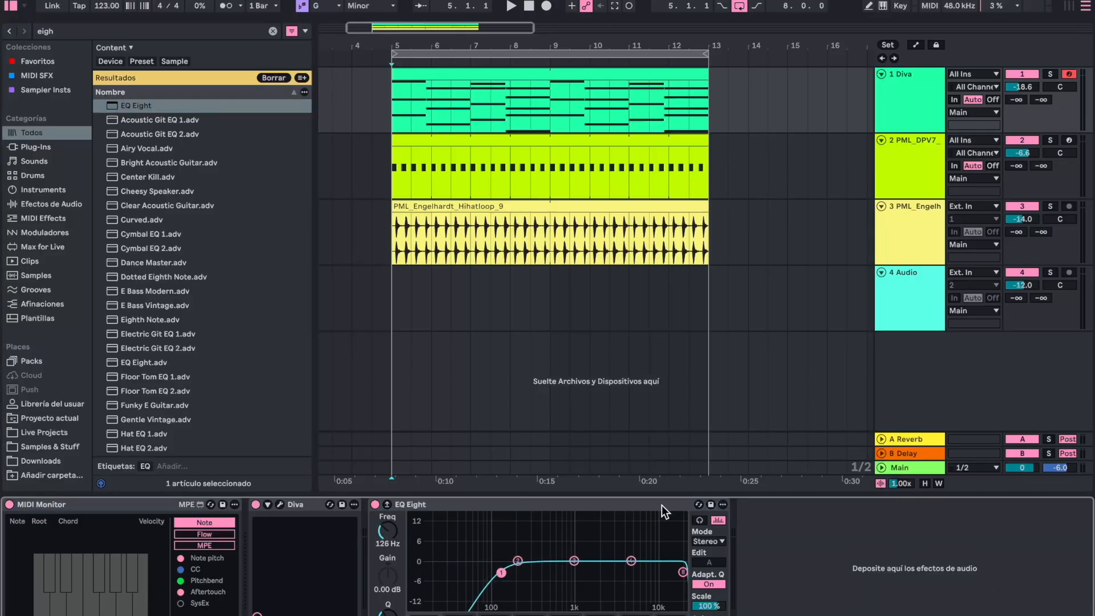
- Play back the loop and lower the Diva track's volume to -19.6 dB
key("space")
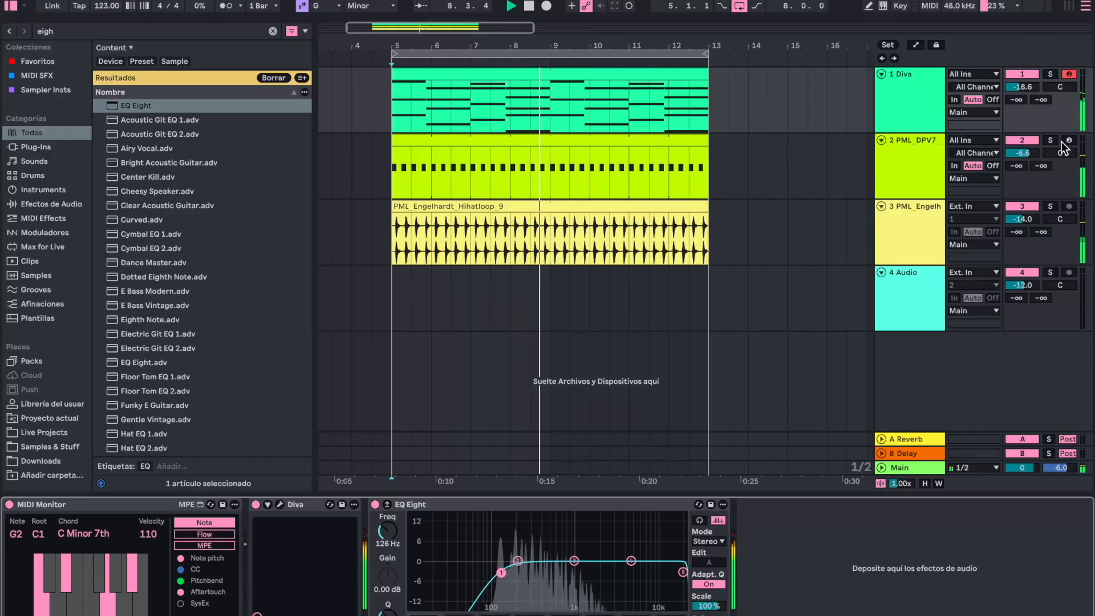
left_click_drag(1025, 87, 1024, 93)
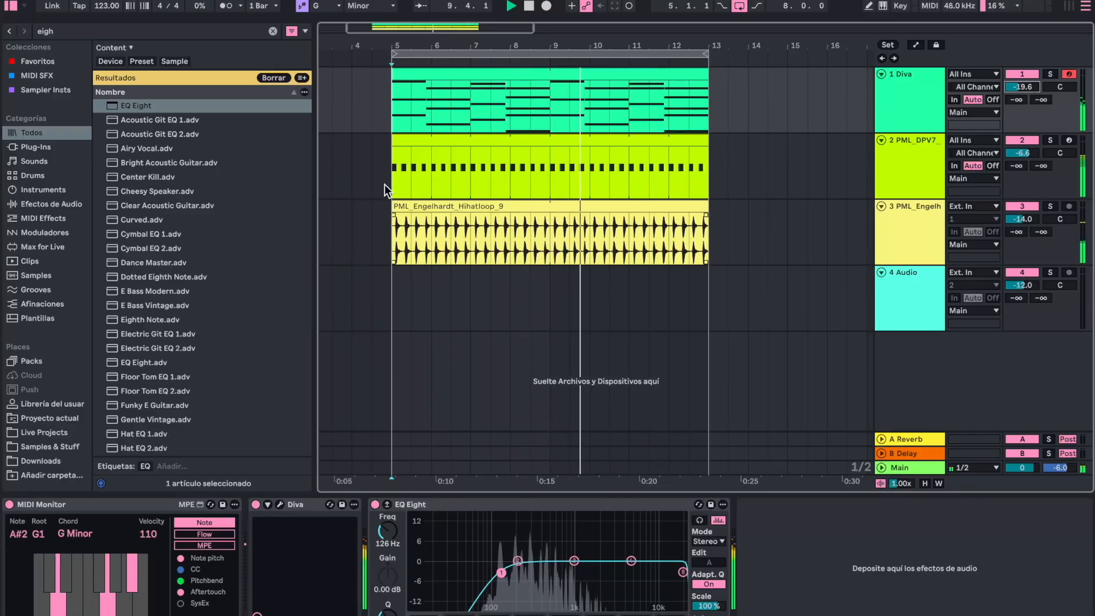
key("space")
left_click(392, 168)
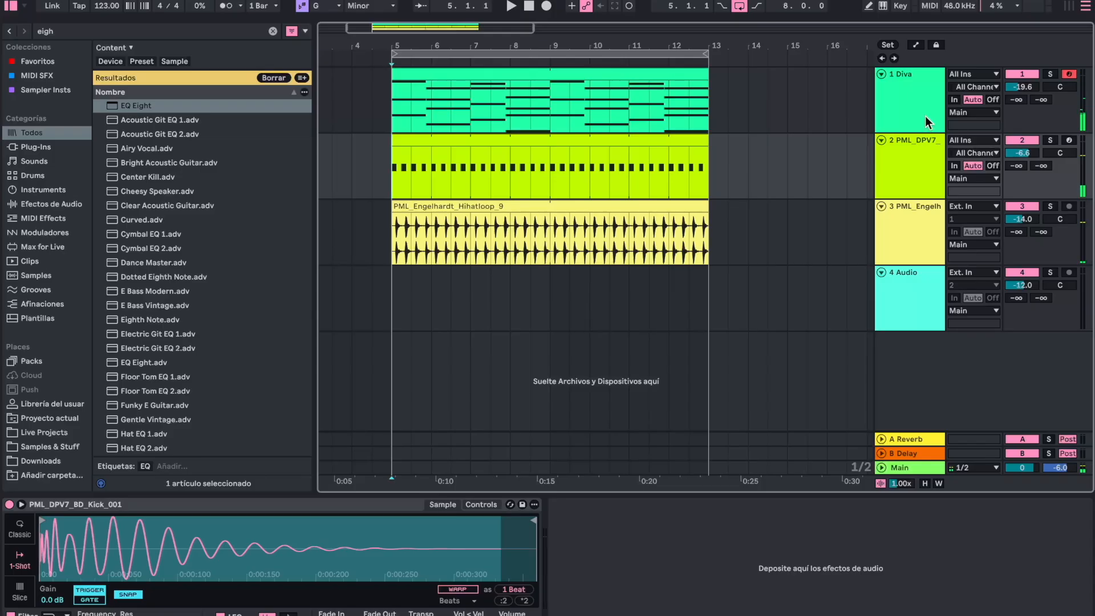
- Delete the empty audio track 4 and duplicate the Diva track
left_click(901, 105)
left_click(920, 310)
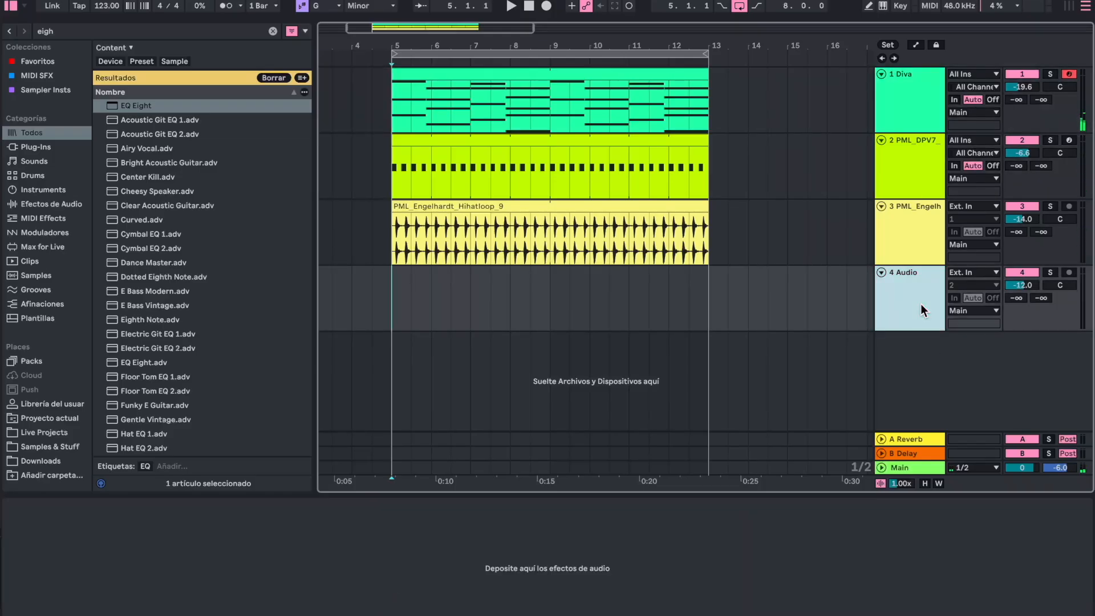
key("Delete")
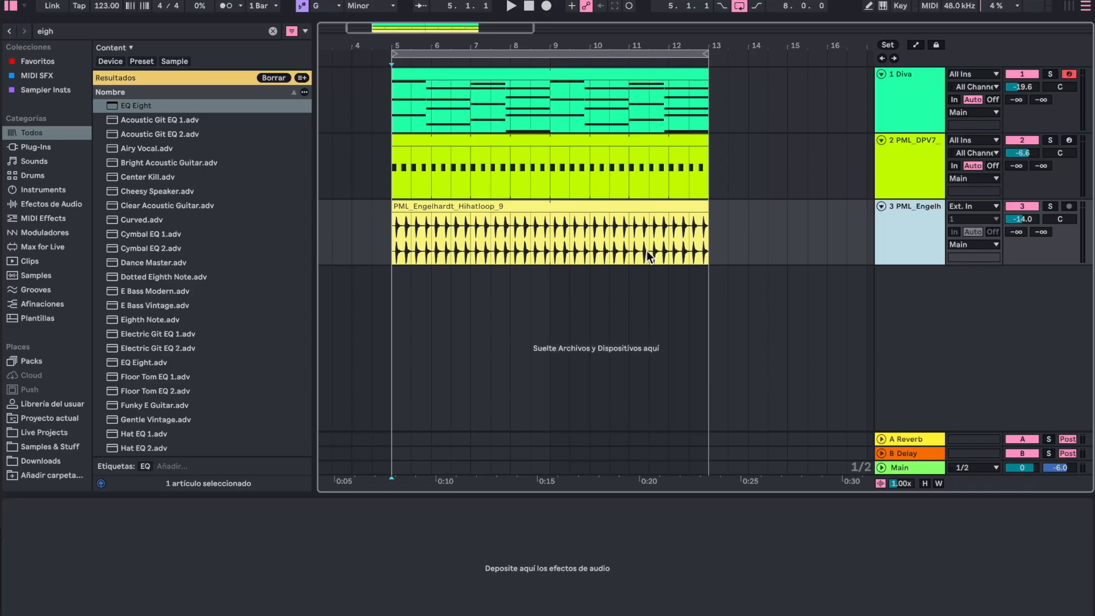
left_click(911, 92)
key("ctrl+d")
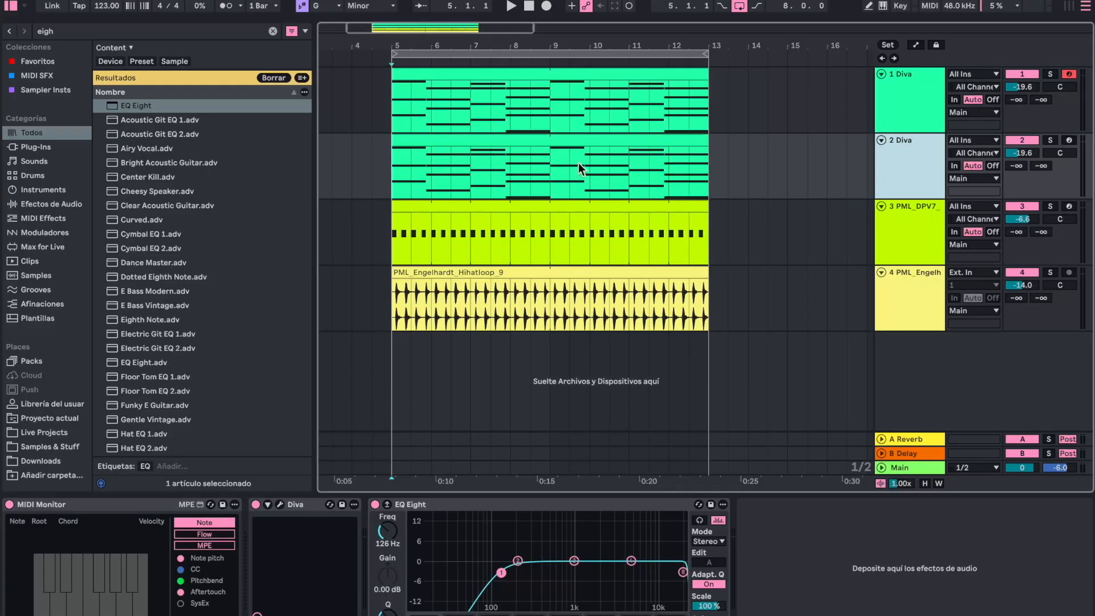
- In the duplicated Diva clip, delete all notes except the roots G1, Eb1, F1 and C1, and turn off the scale-only note view
double_click(459, 135)
left_click(621, 394)
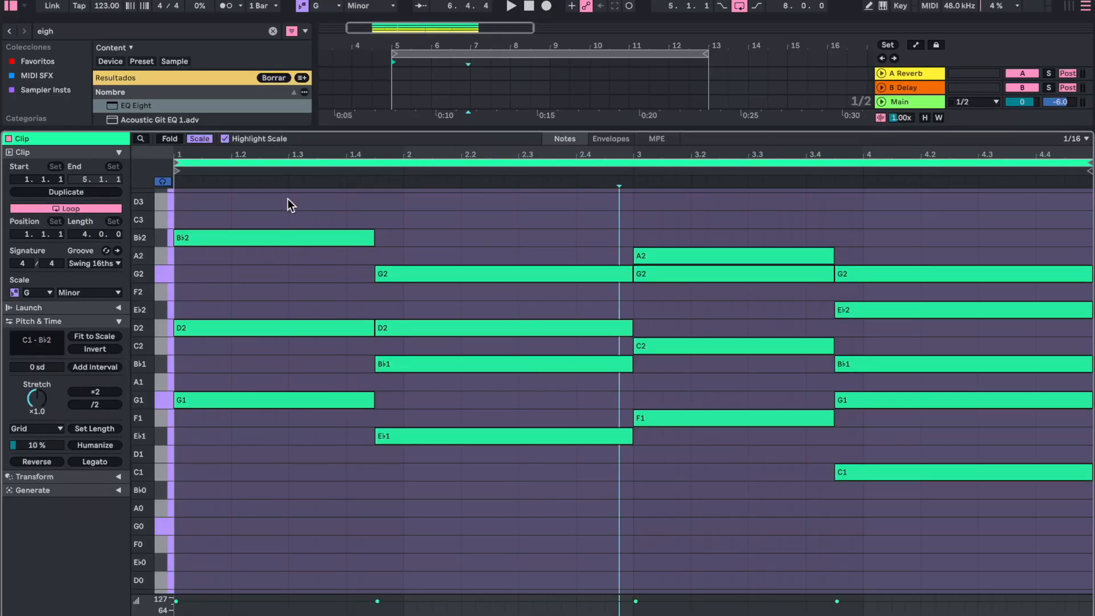
left_click_drag(288, 199, 926, 386)
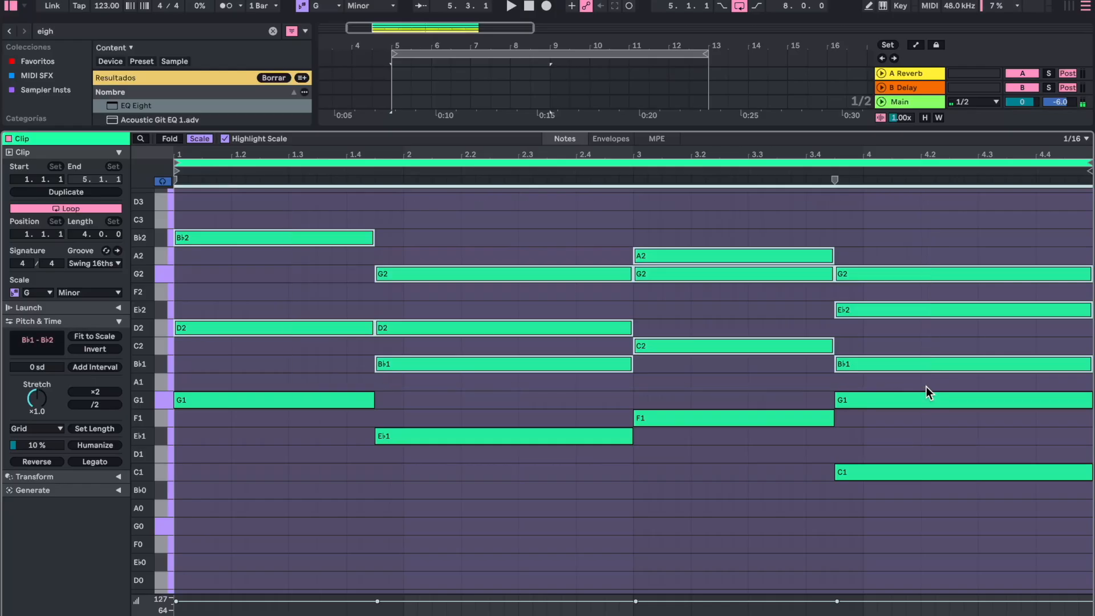
key("Delete")
left_click(870, 398)
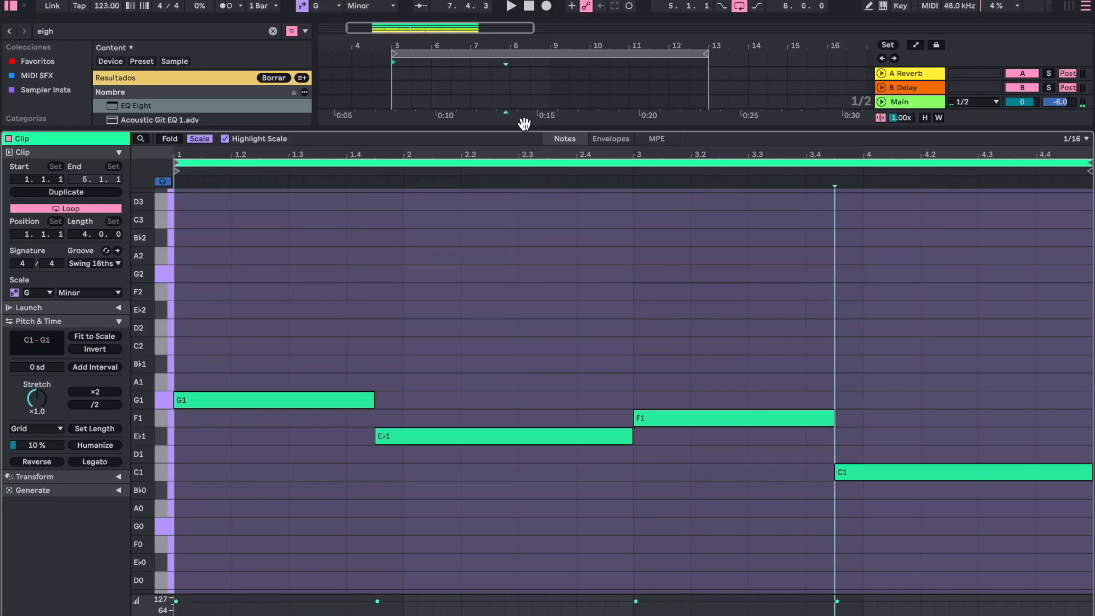
left_click(198, 140)
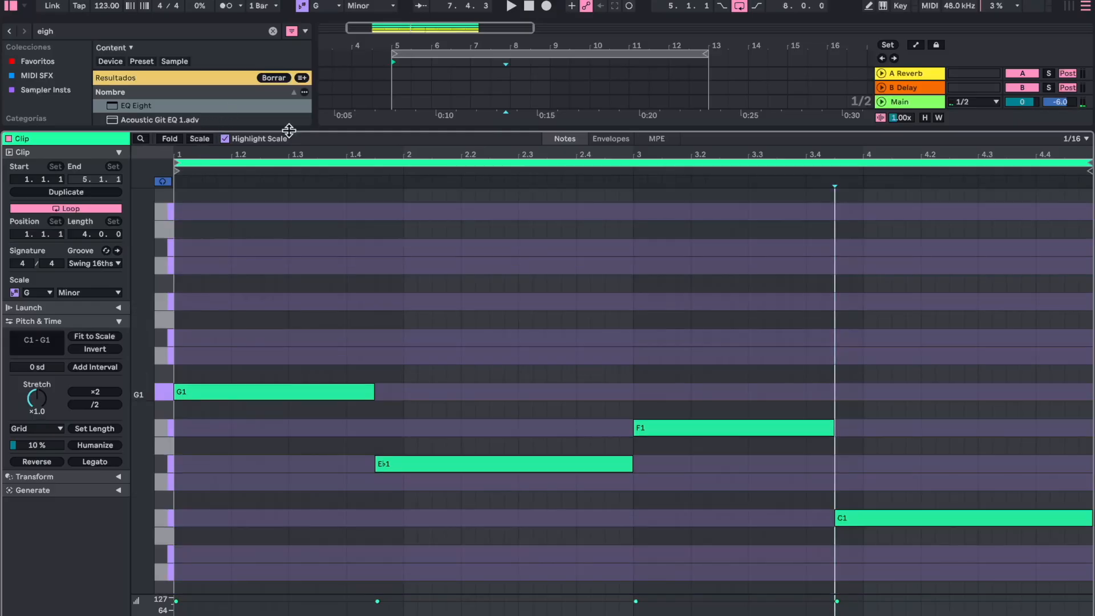
key("super+alt+l")
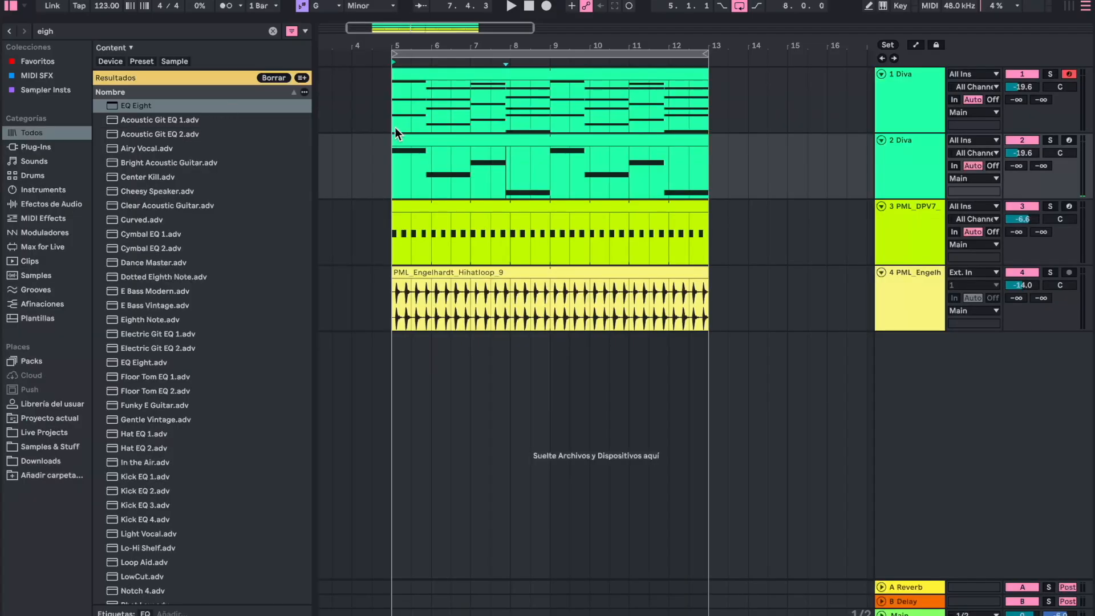
- Load the preset BS – Joon in track 2's Diva and remove EQ Eight from that track
double_click(888, 179)
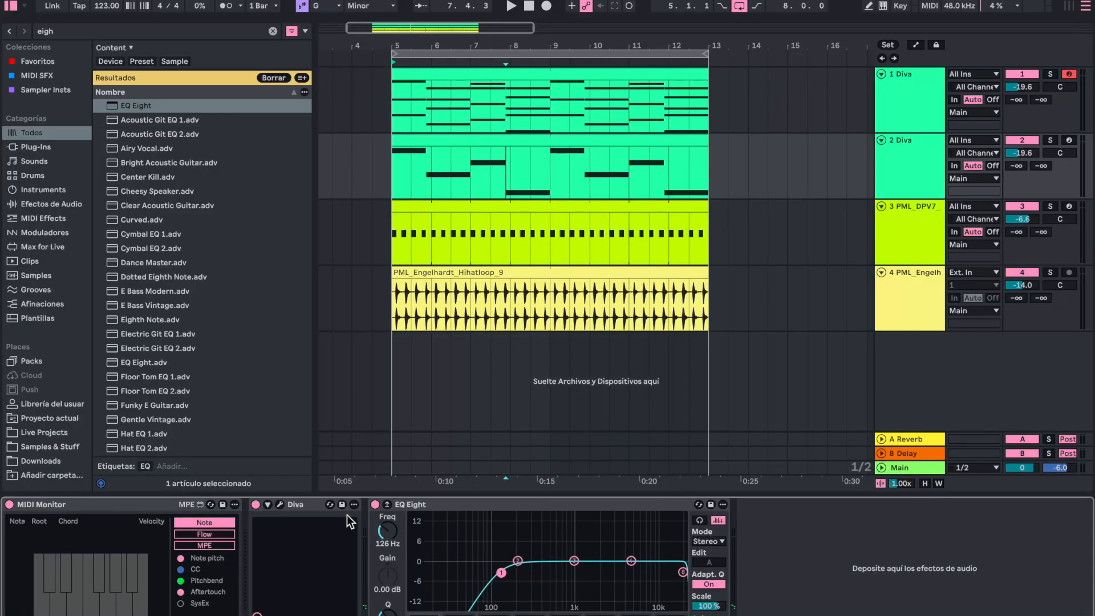
left_click(279, 504)
left_click(336, 342)
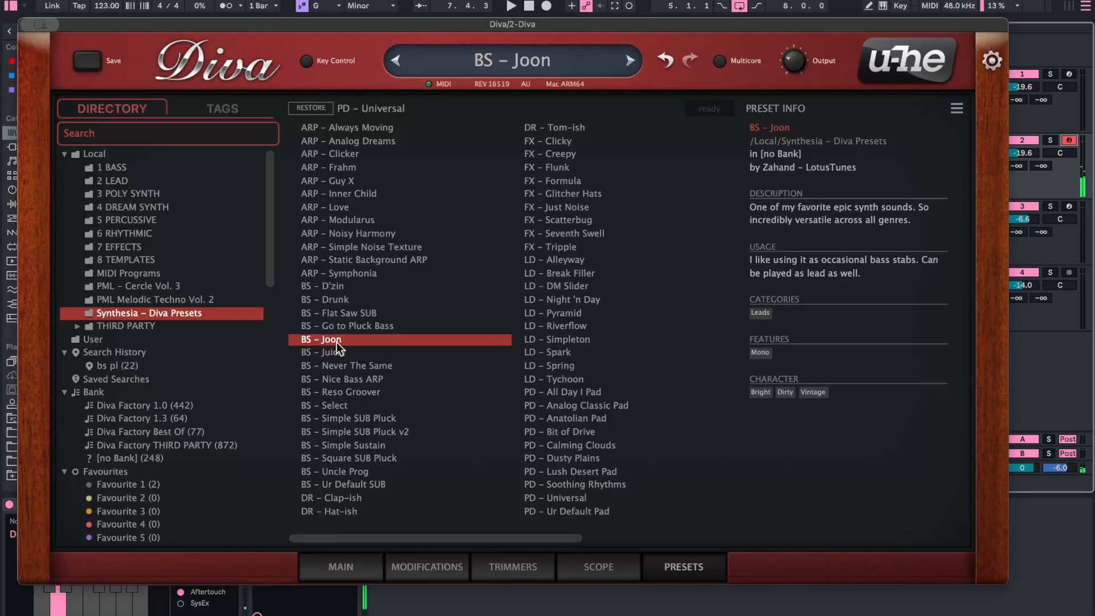
left_click(39, 25)
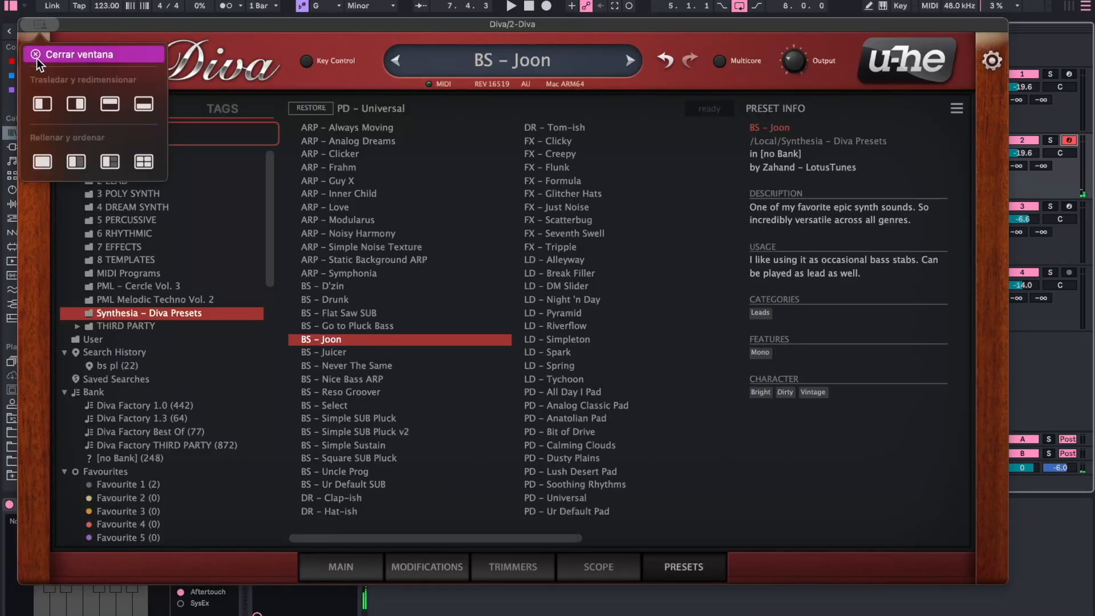
left_click(39, 55)
- Play track 2 soloed and transpose all of its bass notes down one octave
key("space")
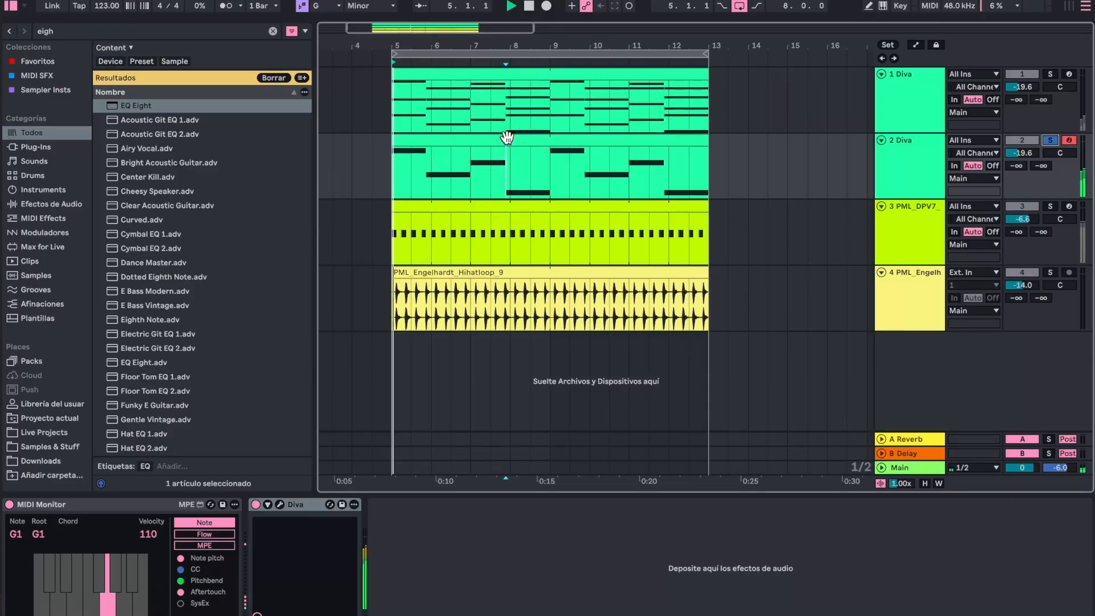
double_click(479, 144)
left_click(621, 337)
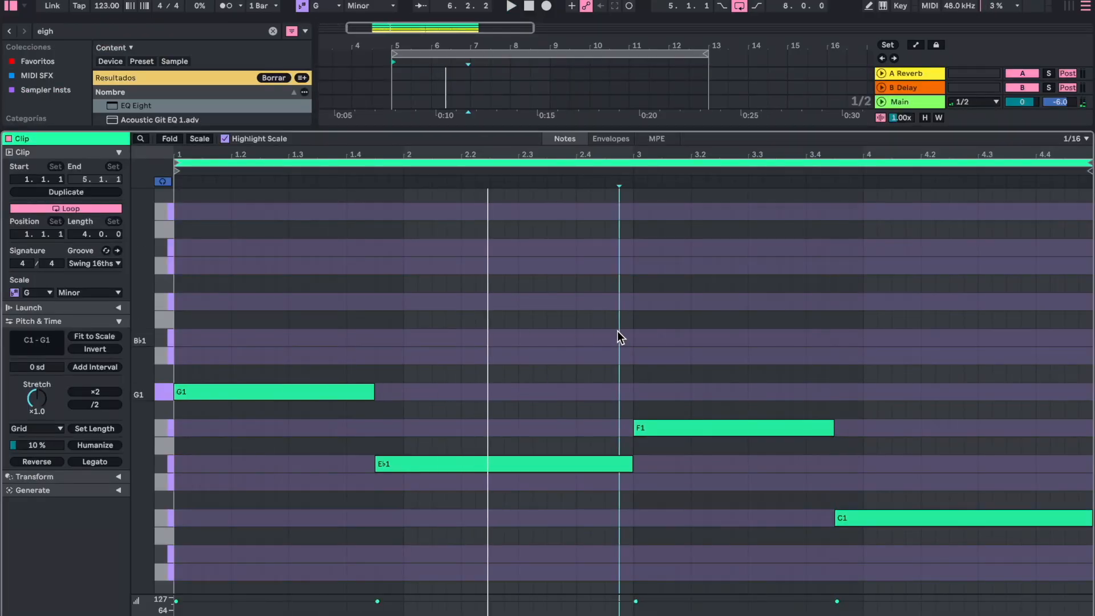
key("space")
key("ctrl+a")
key("shift+Down")
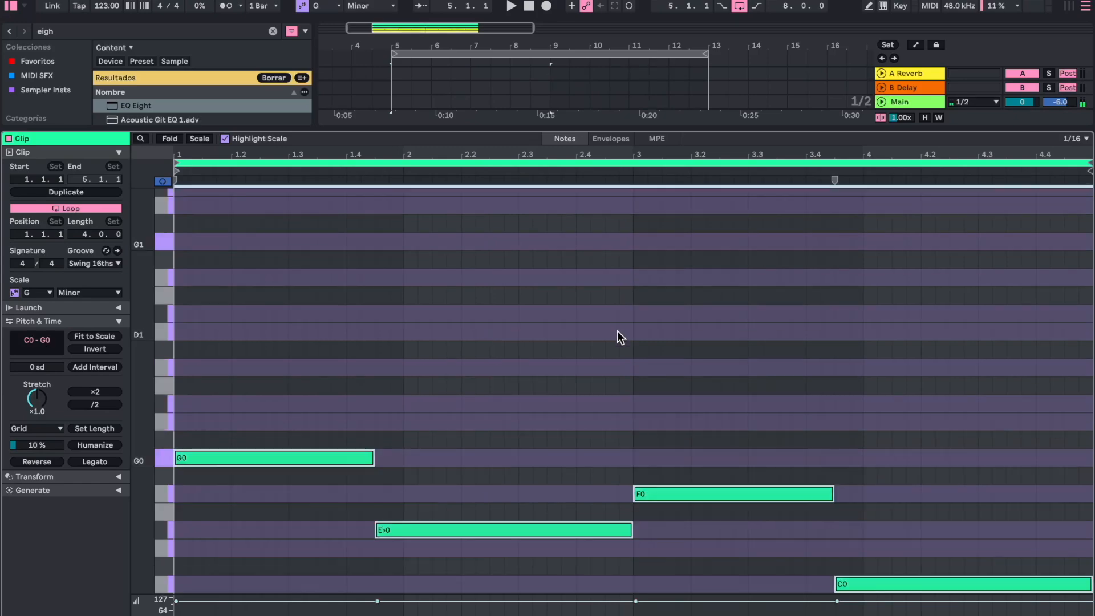
- During playback, raise the bass track's volume to -16.3 dB and turn off its solo to hear it in the mix
key("space")
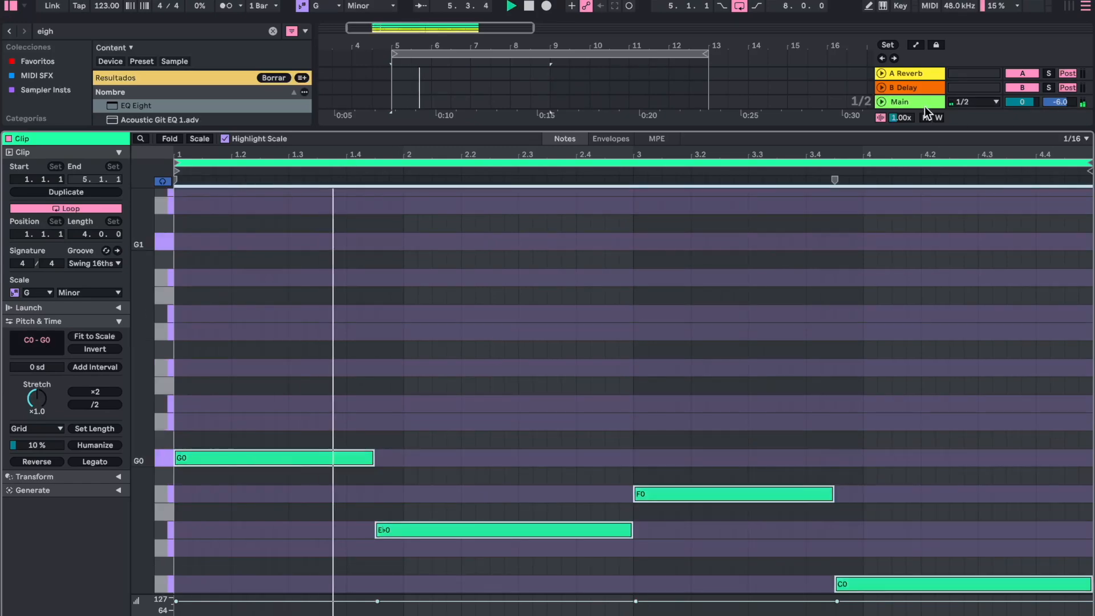
double_click(870, 130)
left_click(1022, 153)
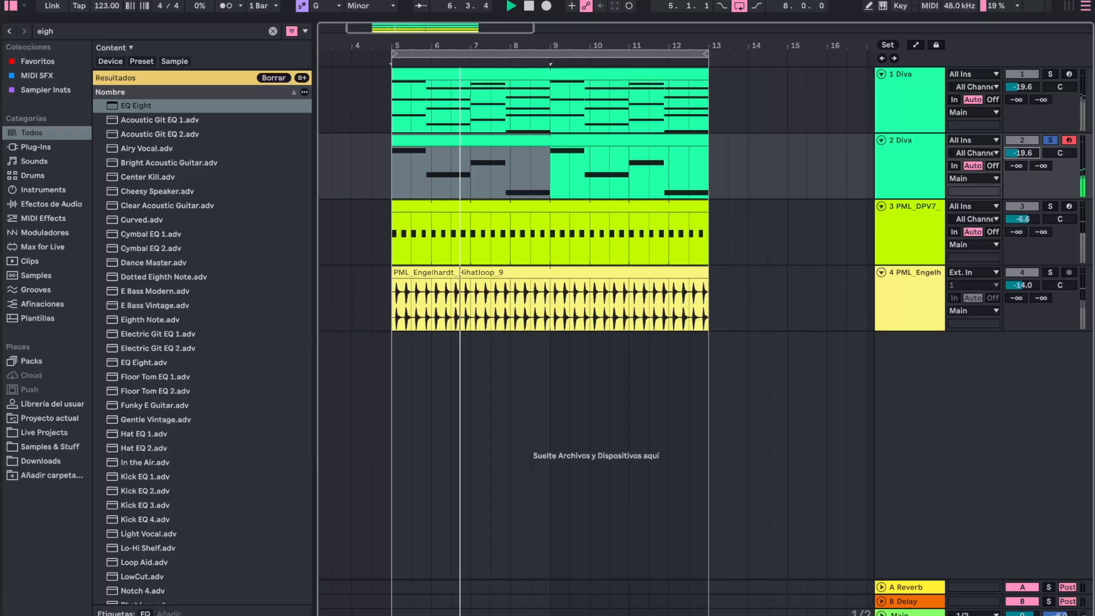
left_click_drag(1022, 153, 1022, 159)
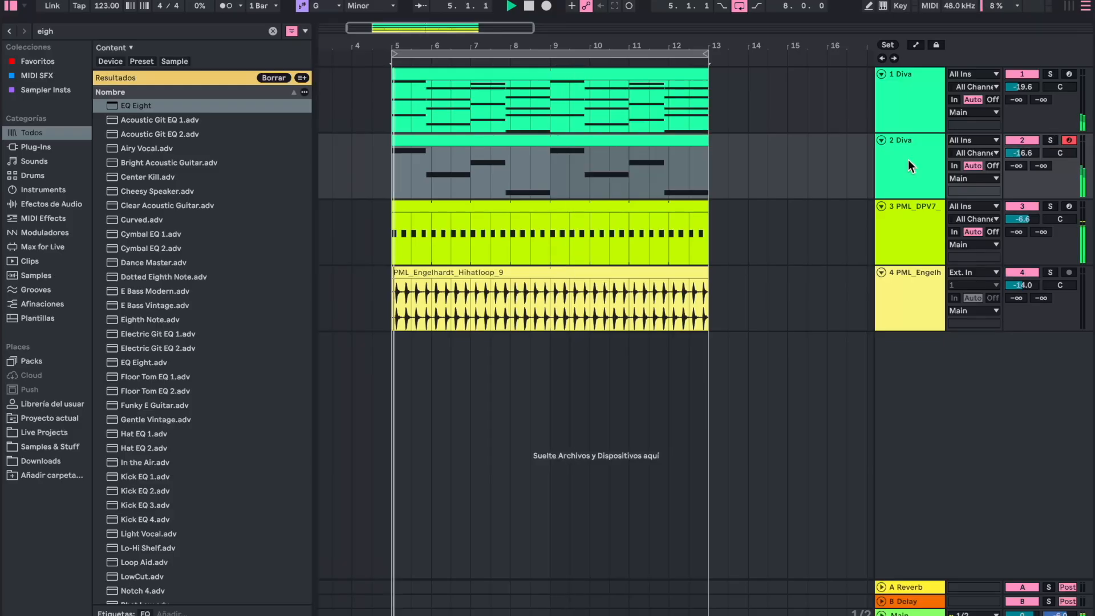
left_click_drag(1022, 152, 1022, 153)
double_click(911, 166)
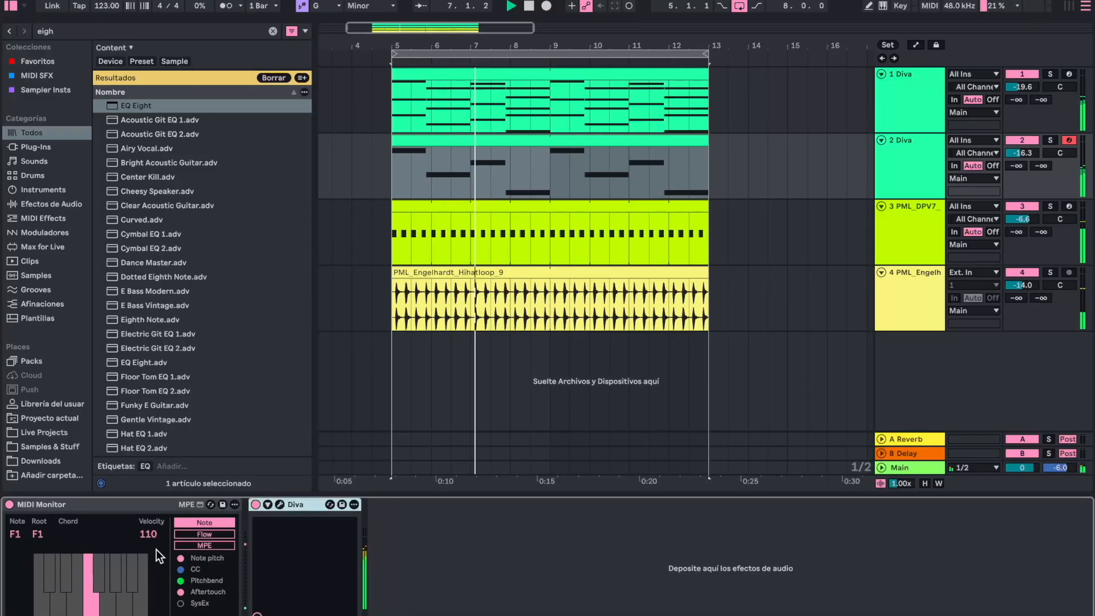
- Add EQ Eight after Diva on the bass track and check the signal in its expanded display
key("super+f")
type("eigh")
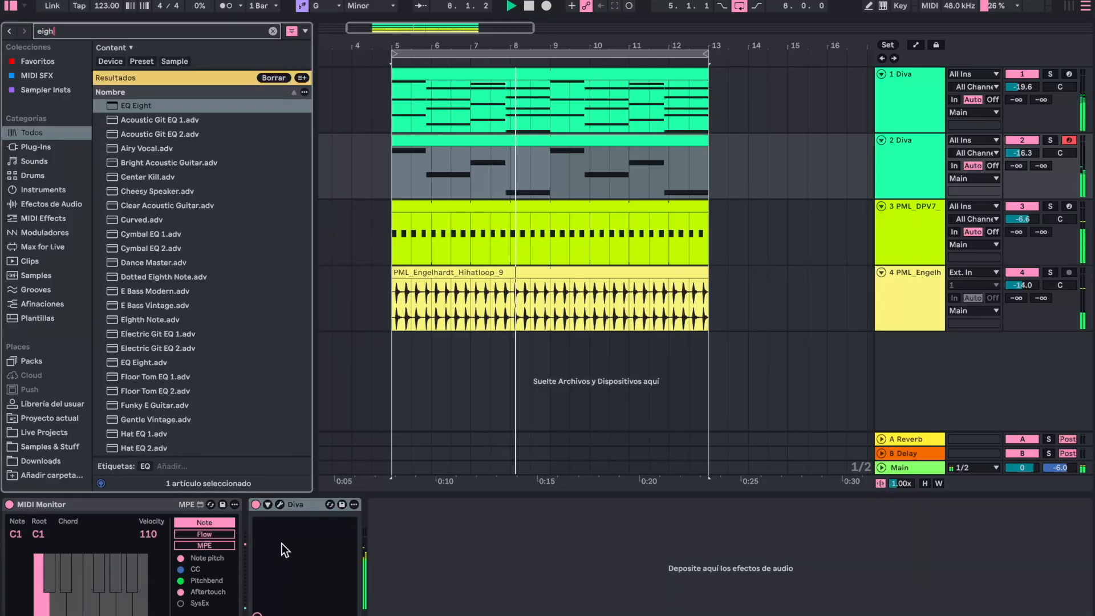
key("Down")
key("Return")
left_click(387, 504)
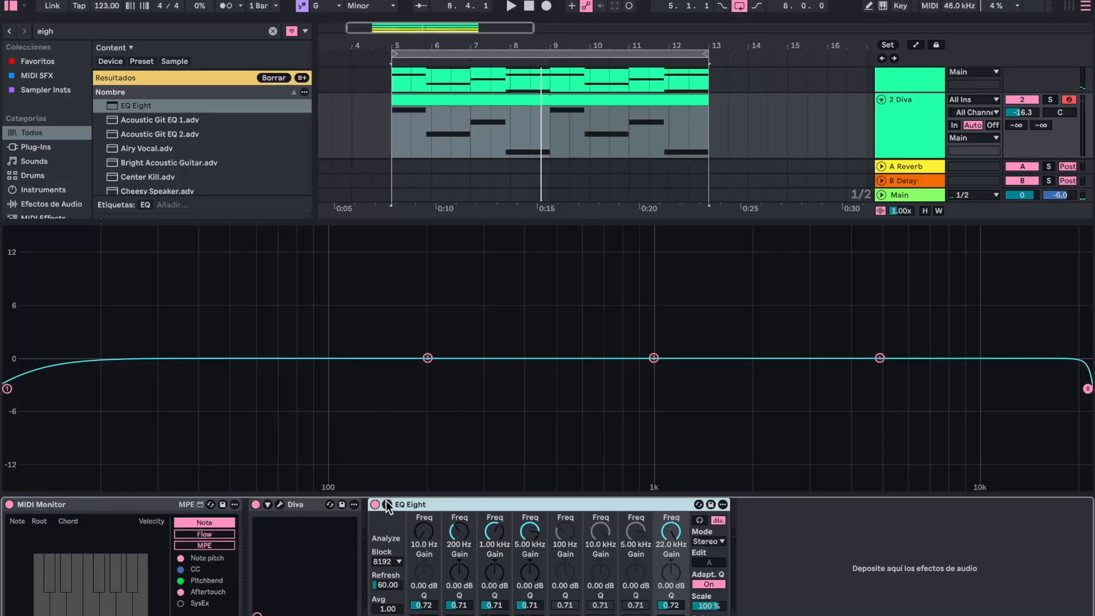
key("space")
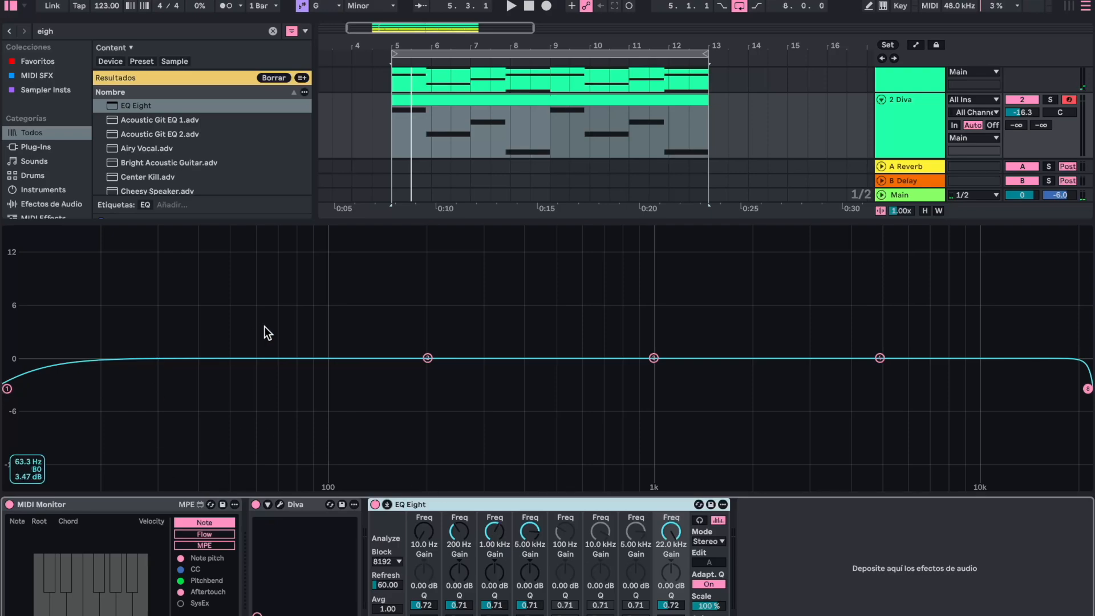
key("space")
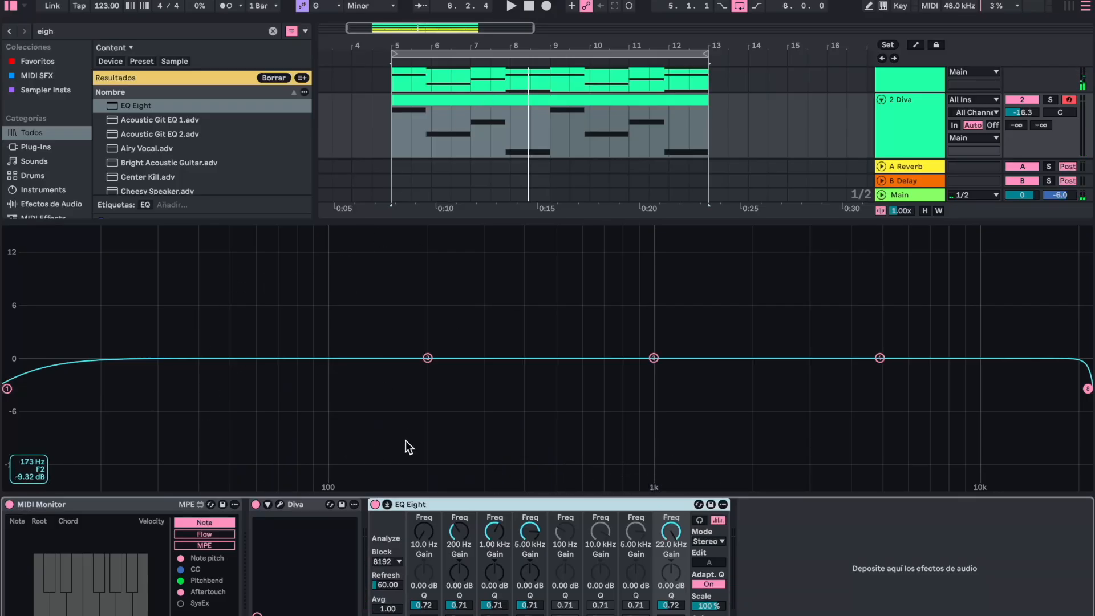
left_click(387, 505)
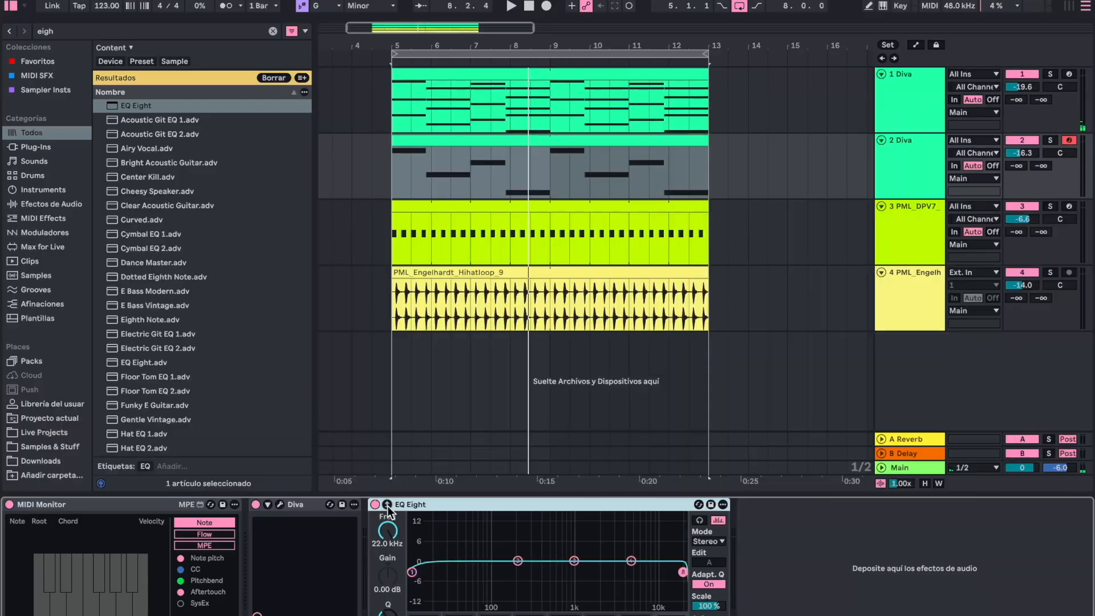
- In the bass clip, transpose the opening G1 note down one octave to G0 and play the result
double_click(438, 146)
left_click(344, 283)
left_click(411, 202)
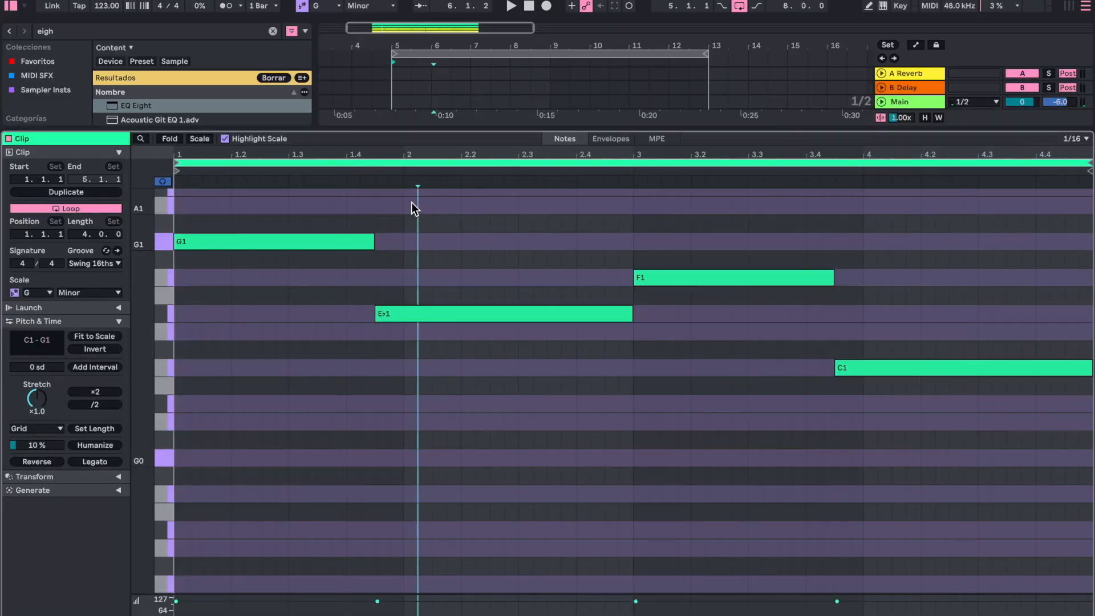
left_click_drag(412, 202, 200, 288)
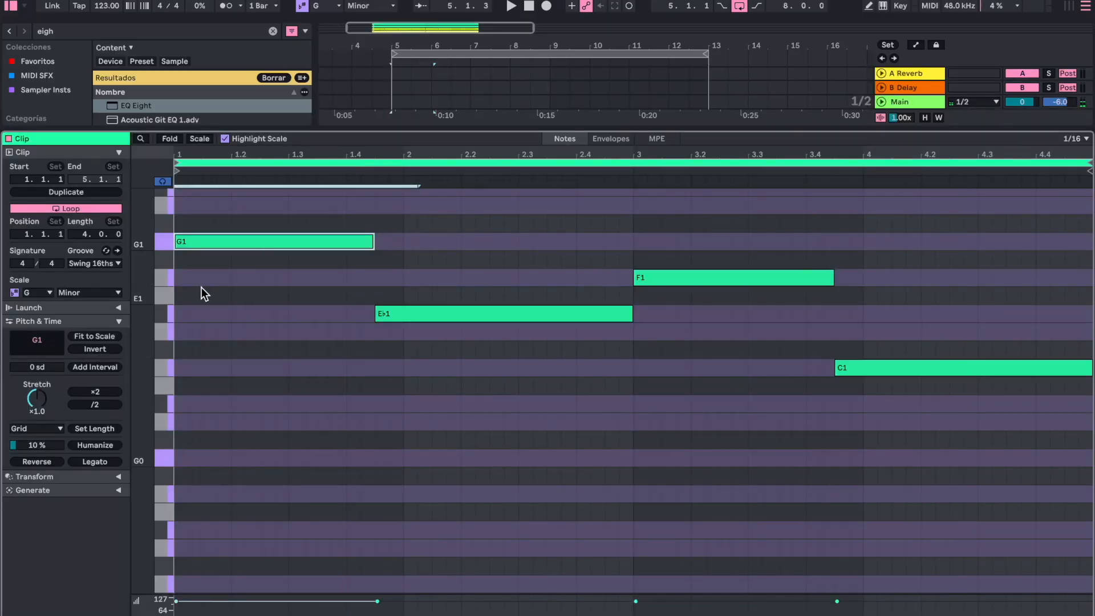
key("shift+Down")
key("space")
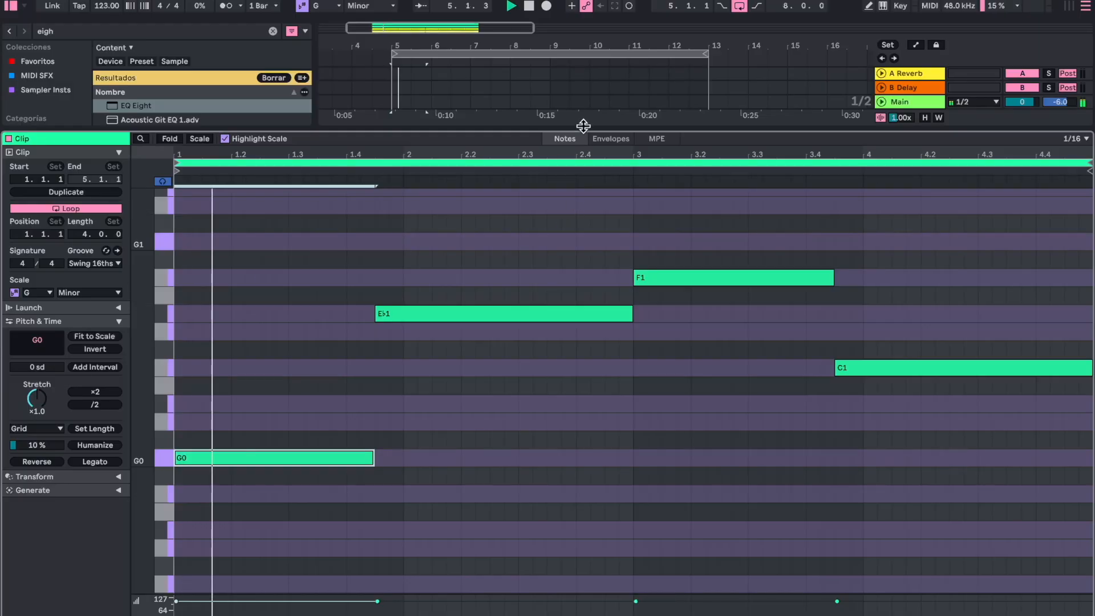
double_click(583, 127)
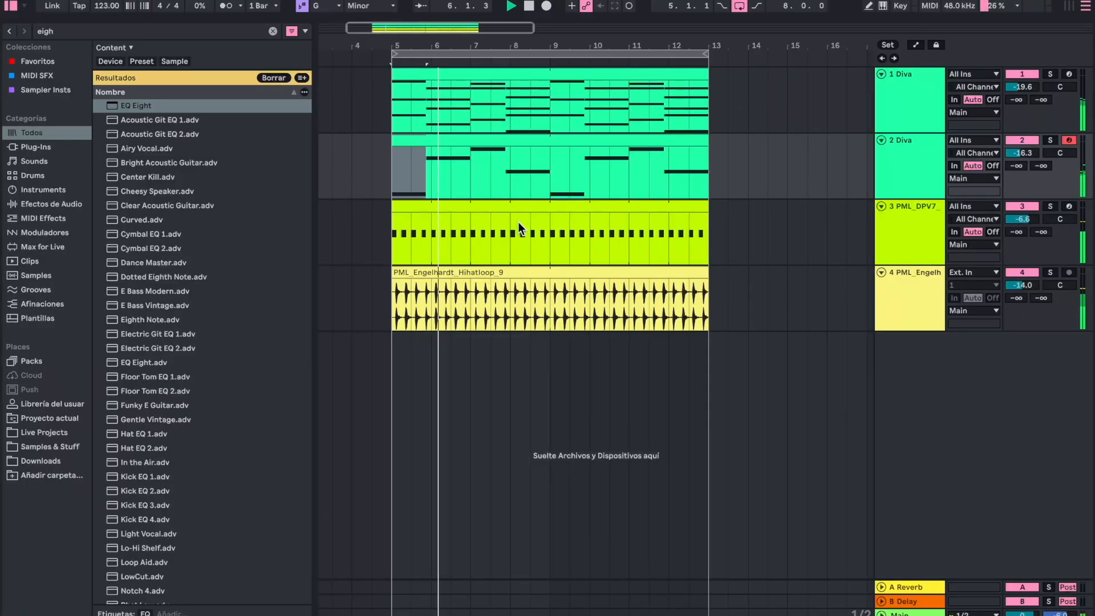
- Lower the VCF cutoff slightly in the bass track's Diva during playback, and close the plug-in window
double_click(898, 173)
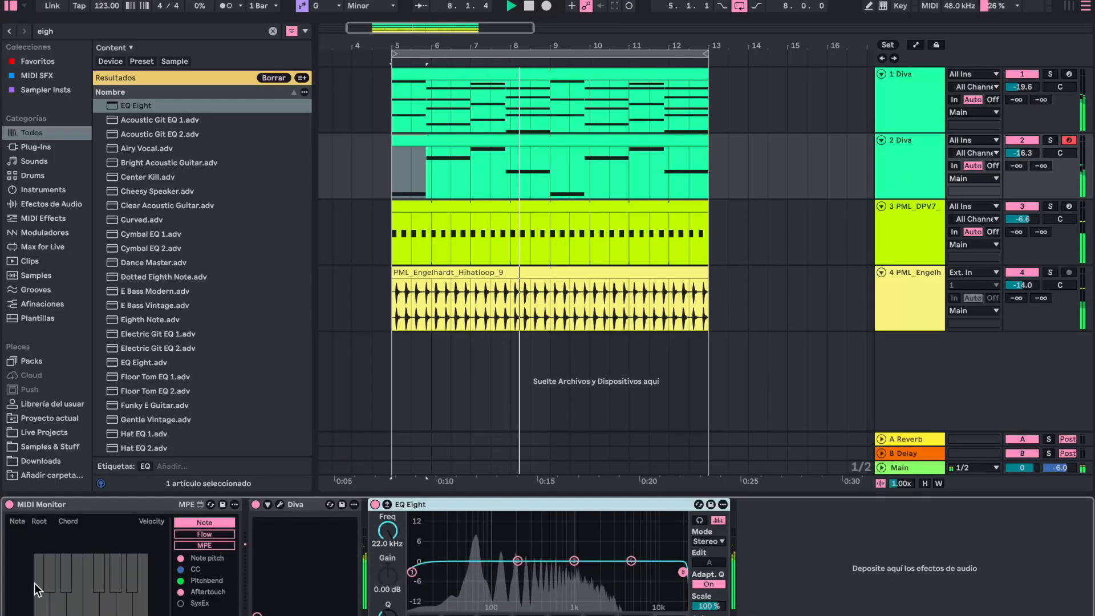
left_click(279, 504)
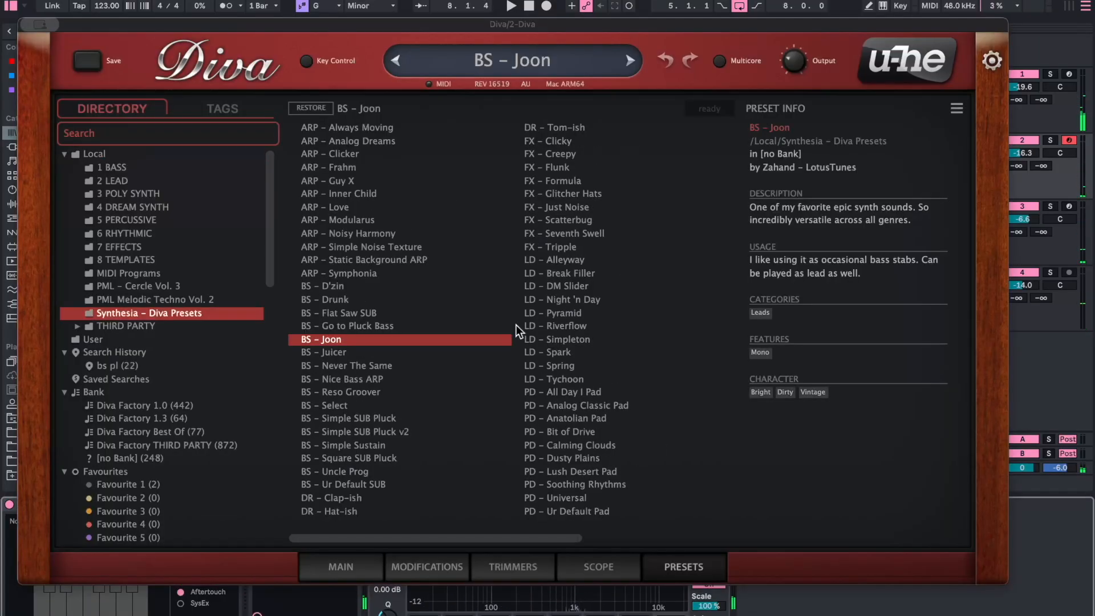
left_click(323, 565)
mouse_move(560, 177)
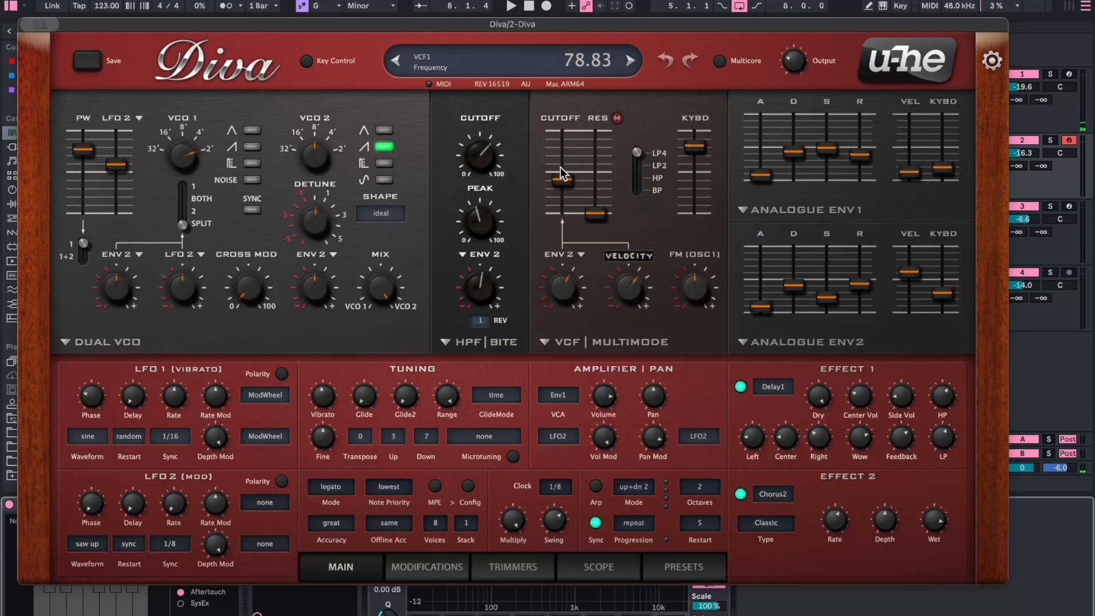
key("space")
mouse_move(559, 179)
left_mouse_down()
mouse_move(559, 194)
mouse_move(560, 185)
left_mouse_up()
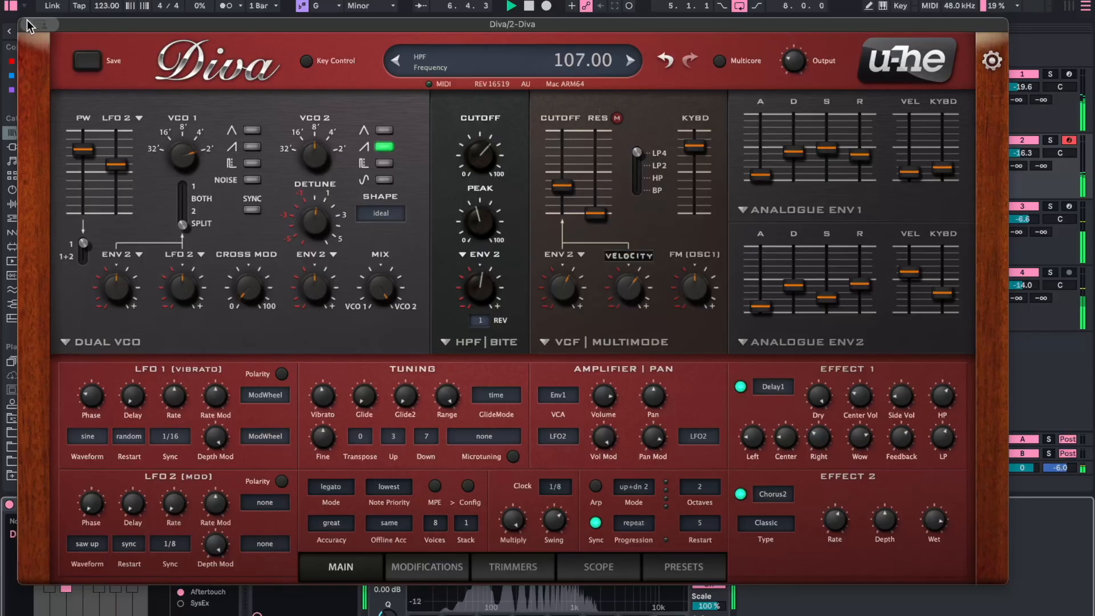
mouse_move(40, 24)
left_click(37, 53)
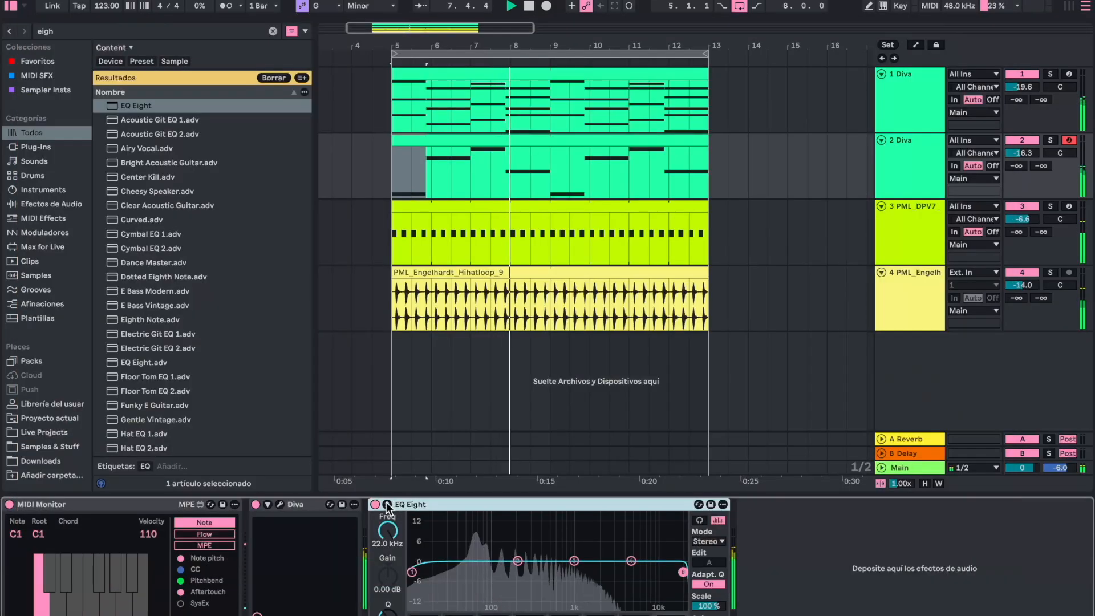
- In the bass EQ Eight, turn off the low-cut band and boost band 2 by 3.04 dB at 32.1 Hz
left_click(387, 505)
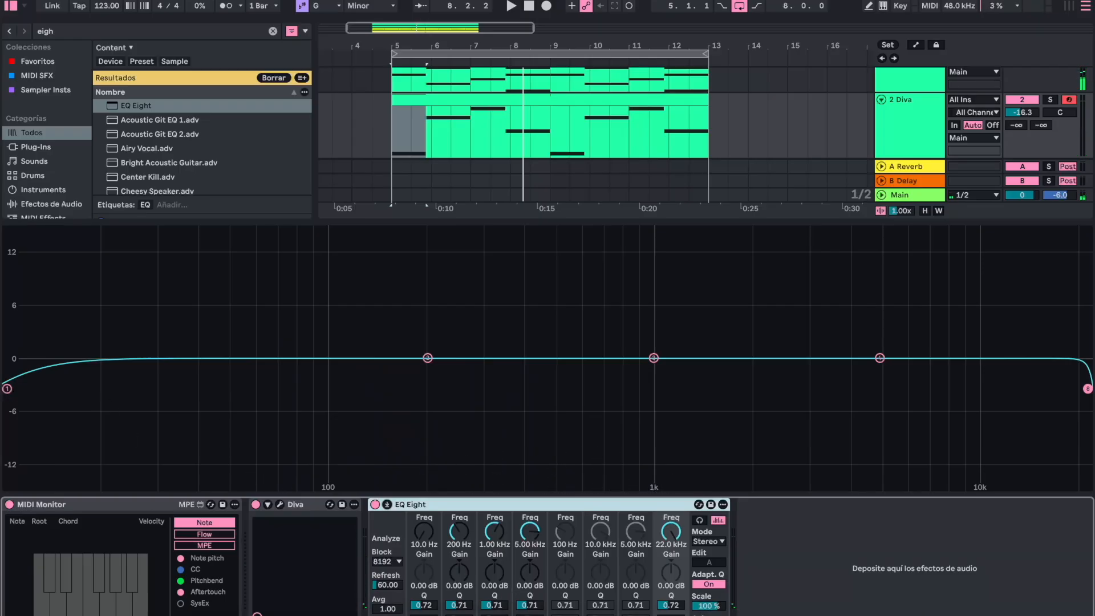
left_click(418, 615)
left_click_drag(427, 358, 171, 332)
key("space")
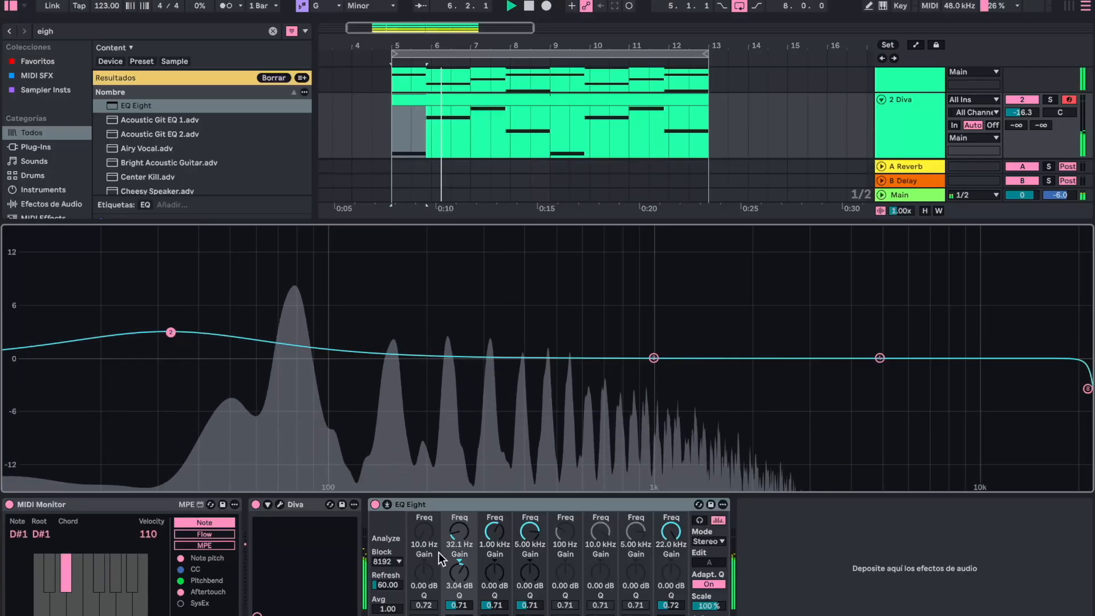
left_click(387, 505)
- Set the bass track's volume to -14 dB and start a browser search
left_click(1022, 152)
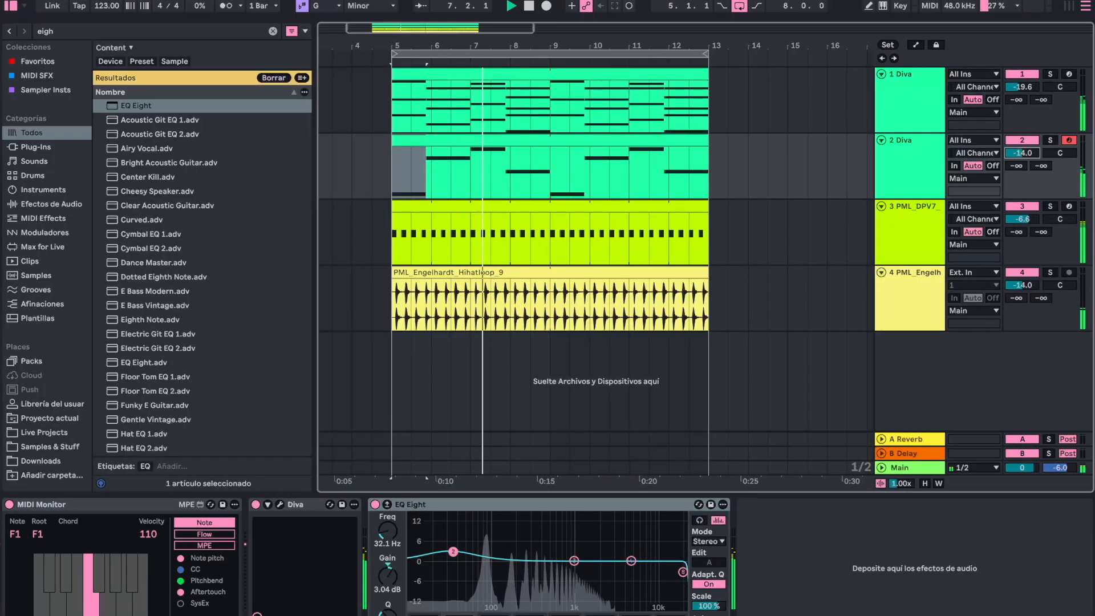
type("-14")
key("Return")
key("ctrl+f")
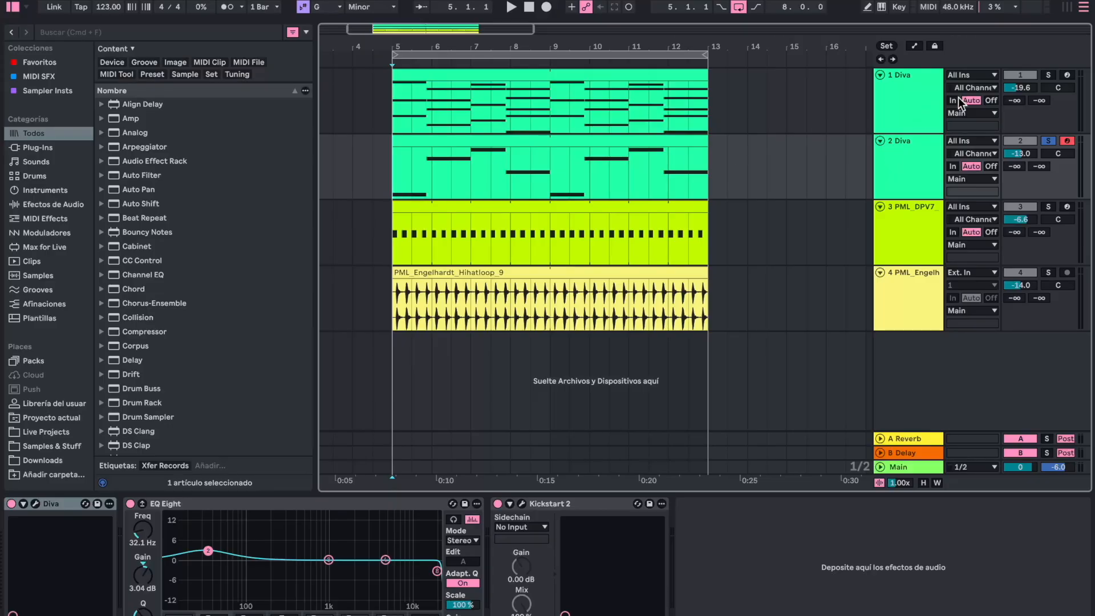
- Turn off the bass track's solo and add Kickstart 2 after EQ Eight on track 1
left_click(1048, 142)
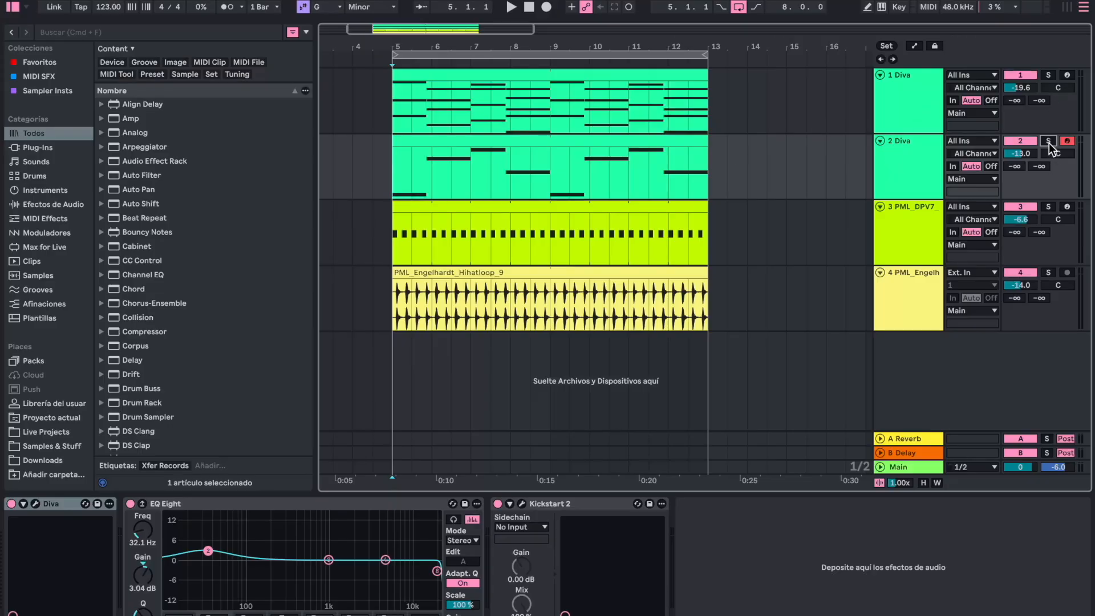
left_click(893, 103)
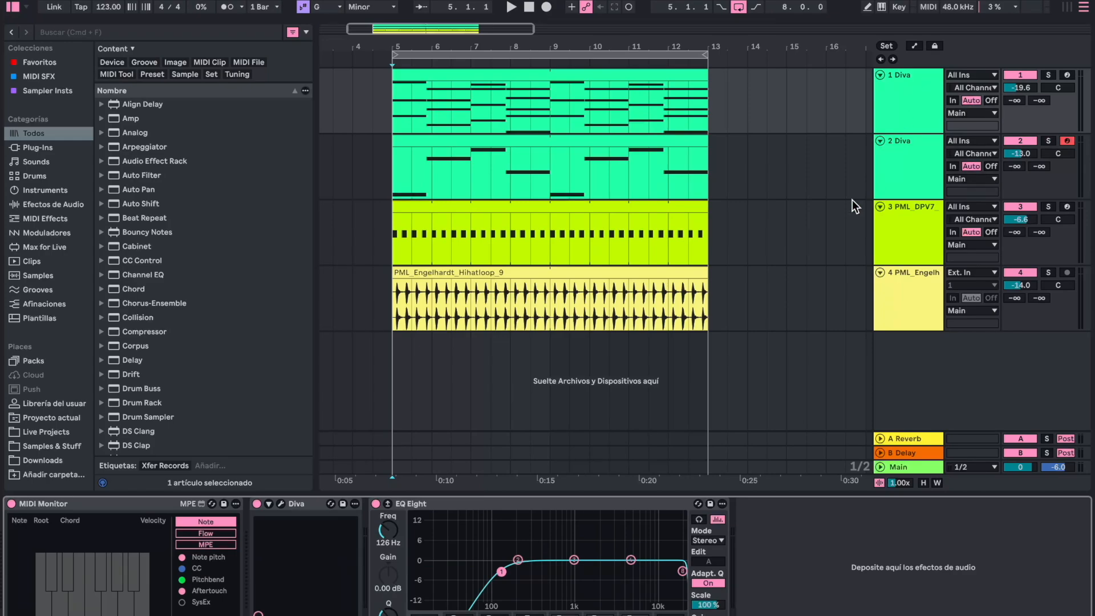
key("super+f")
type("kicks")
key("Down")
key("Return")
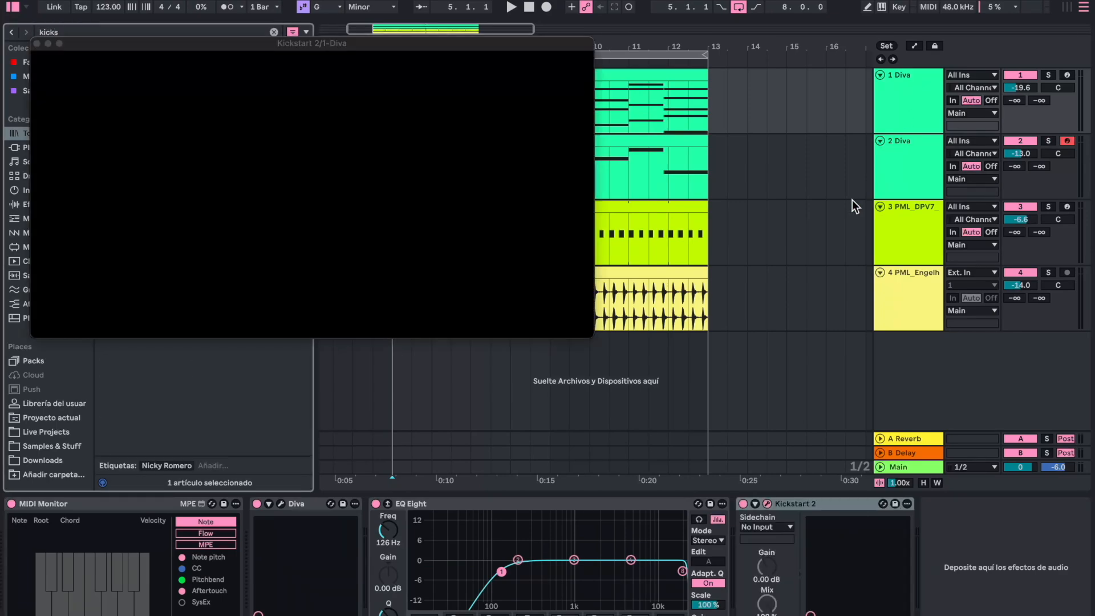
- Set the pad's Kickstart 2 mix to 35% while listening to playback, and close its window
left_click_drag(215, 51, 405, 189)
left_click_drag(322, 329, 322, 383)
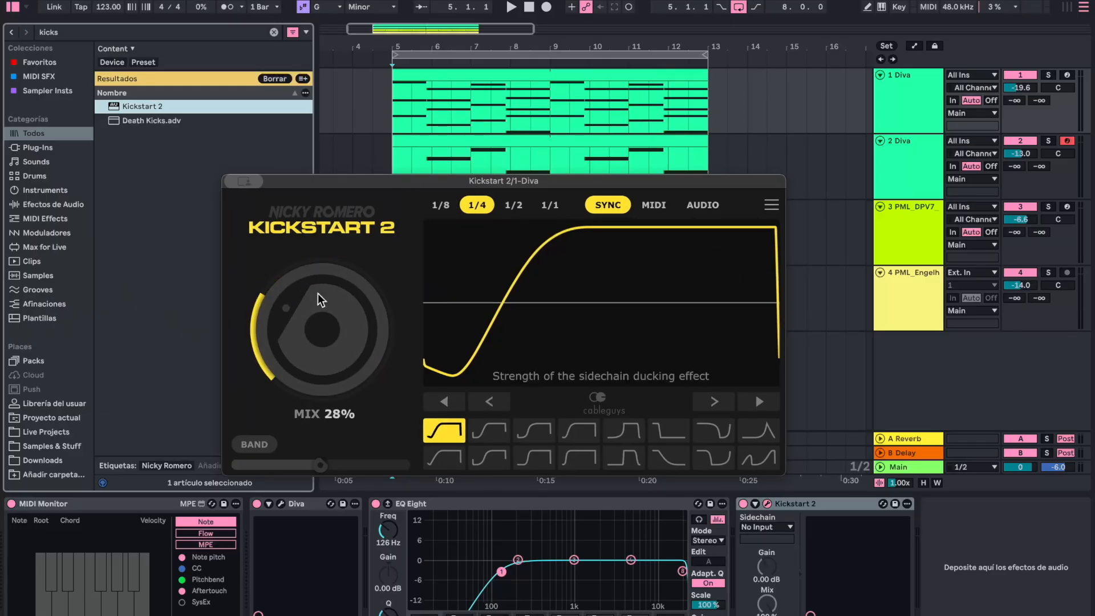
key("space")
scroll(365, 305, "up", 2)
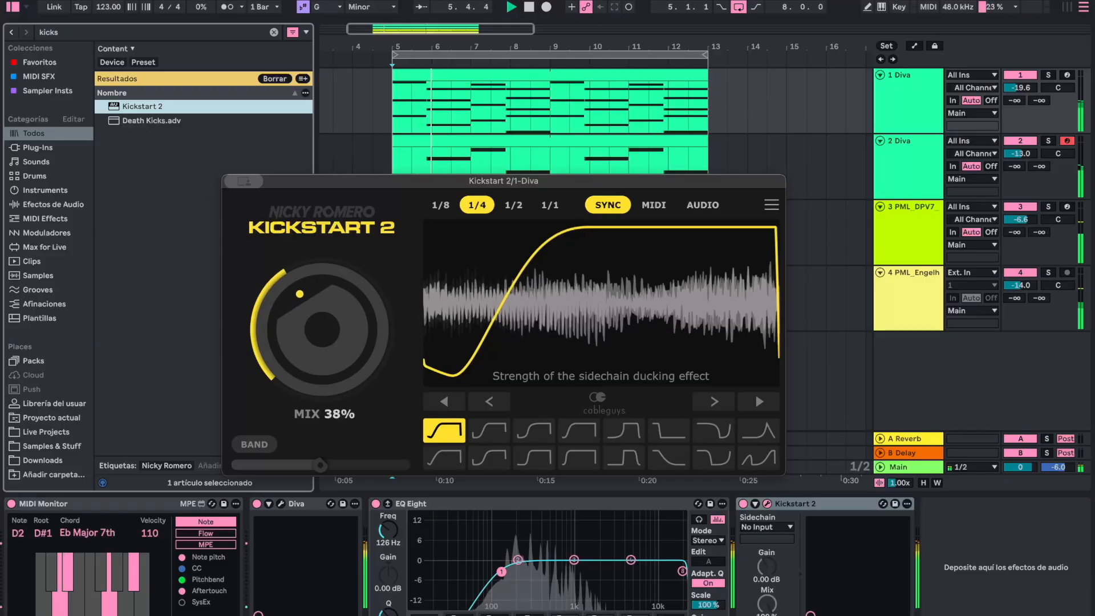
left_click_drag(322, 330, 343, 333)
left_click(246, 182)
left_click(243, 211)
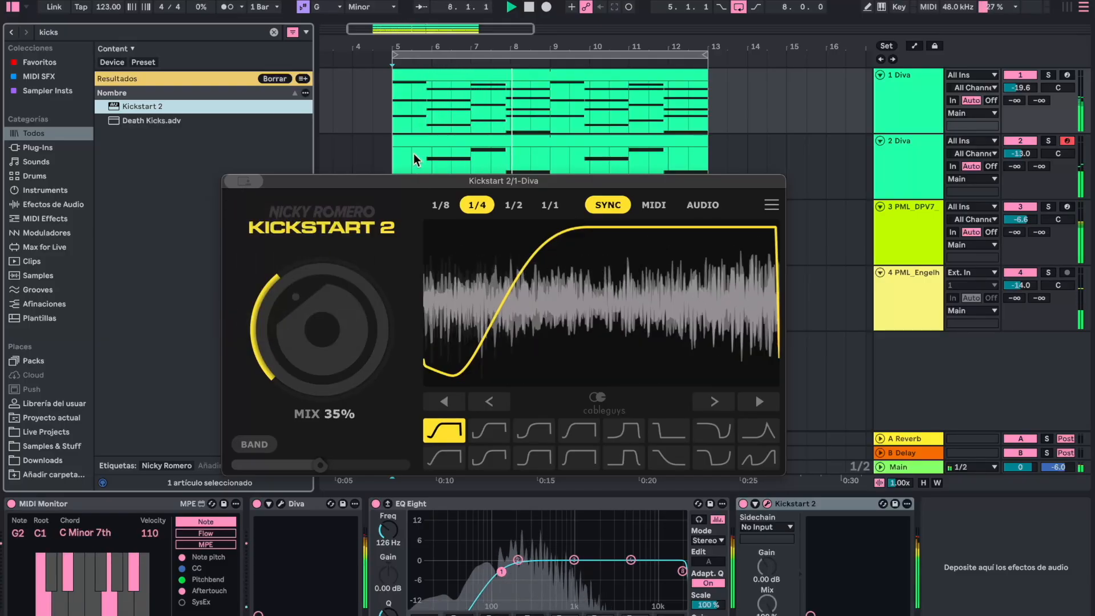
- Colour the bass track and its clips dark red, raise its volume to -12.6 dB and stop playback
right_click(908, 174)
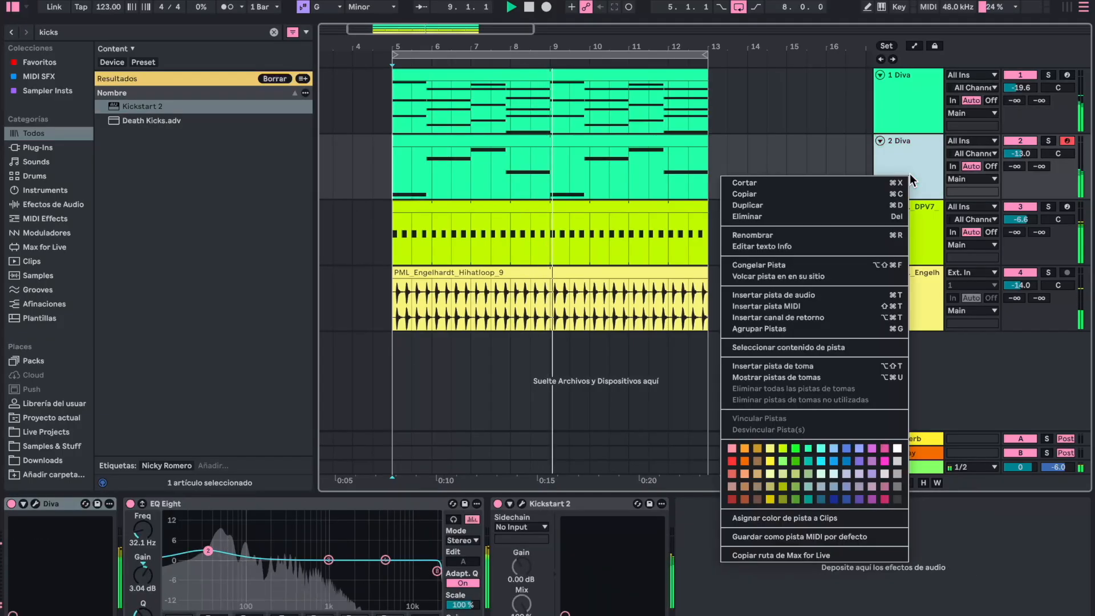
left_click(732, 499)
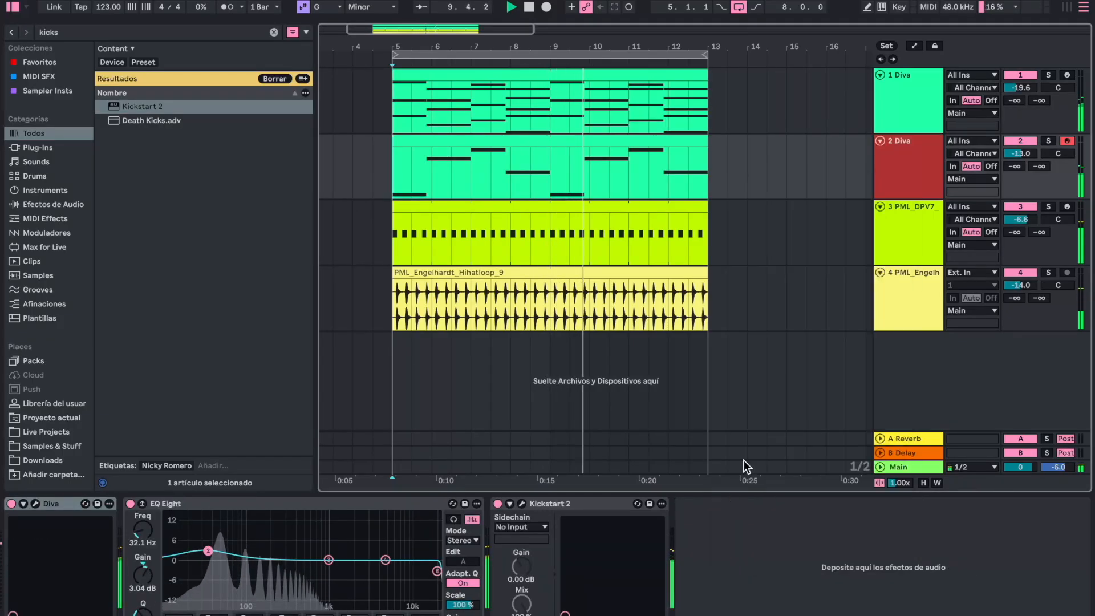
right_click(903, 146)
left_click(940, 492)
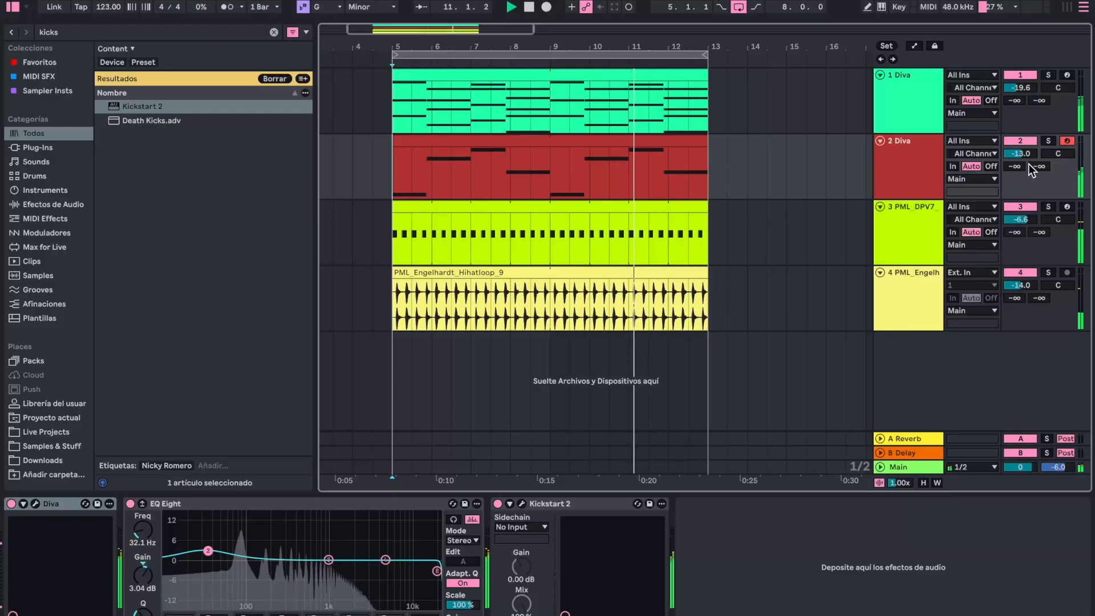
left_click_drag(1022, 154, 1022, 151)
key("space")
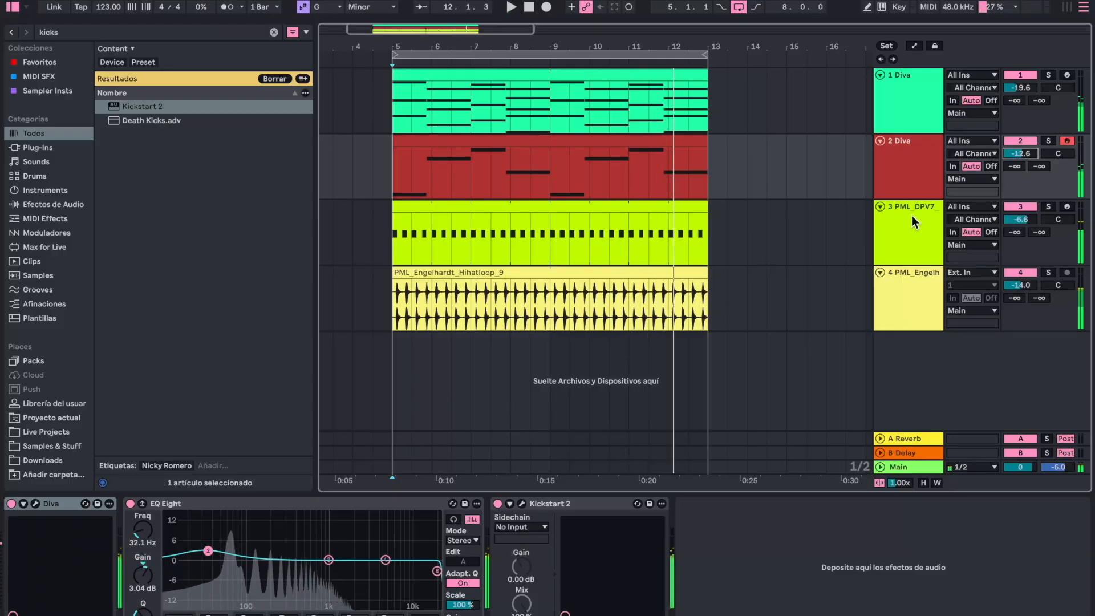
- Rename track 3 as KICK and place the playback start at bar 5
left_click(912, 216)
key("ctrl+r")
type("KICK")
key("Return")
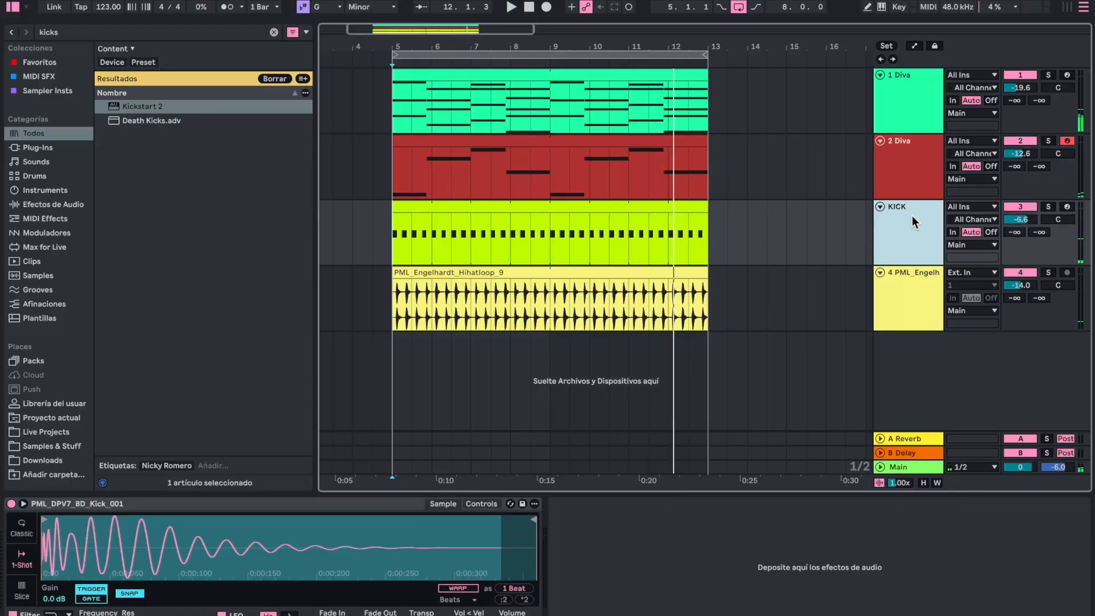
left_click(387, 166)
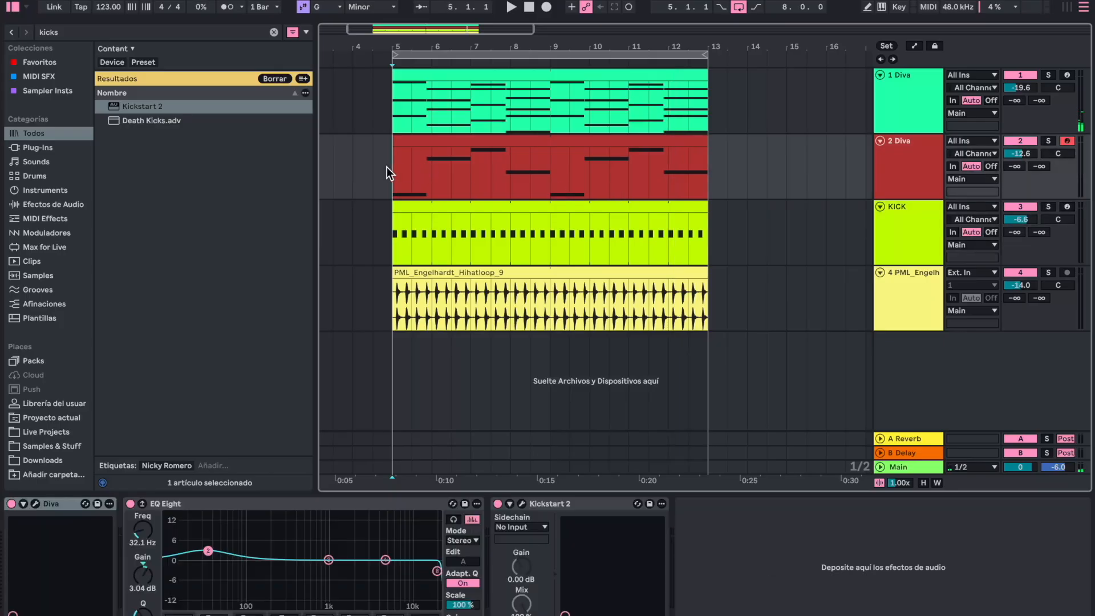
left_click(392, 90)
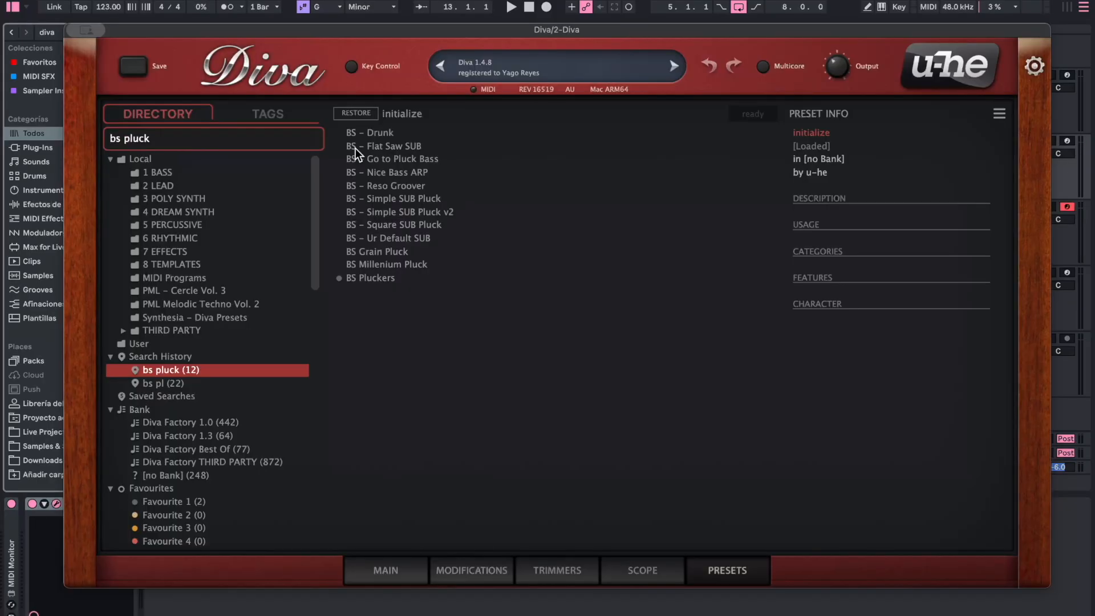
- Load the preset BS Pluckers in the newly added Diva and close the plug-in window
left_click(365, 276)
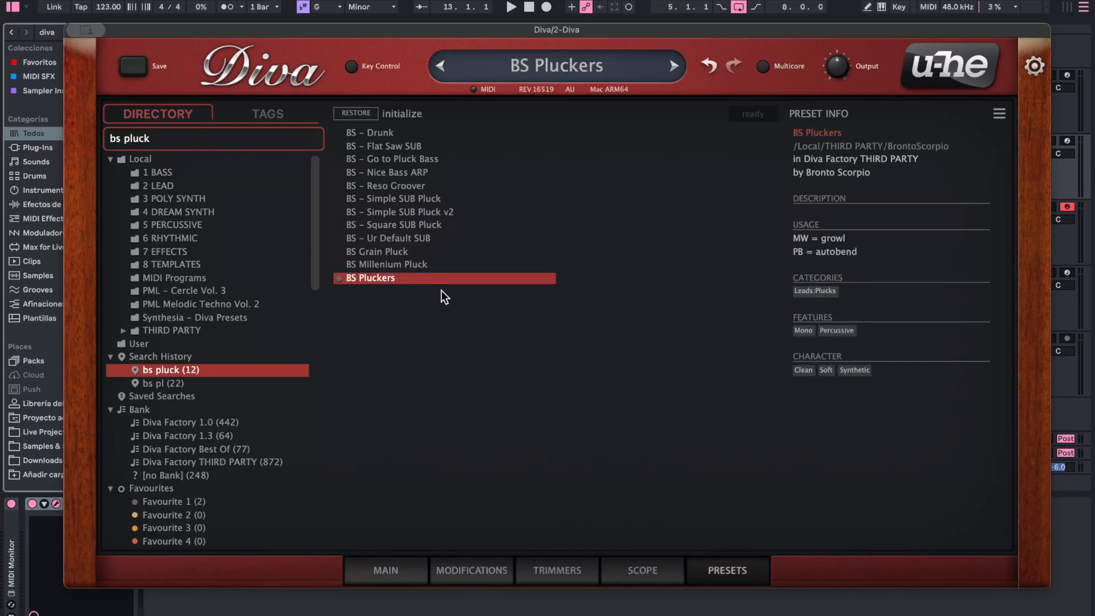
mouse_move(86, 32)
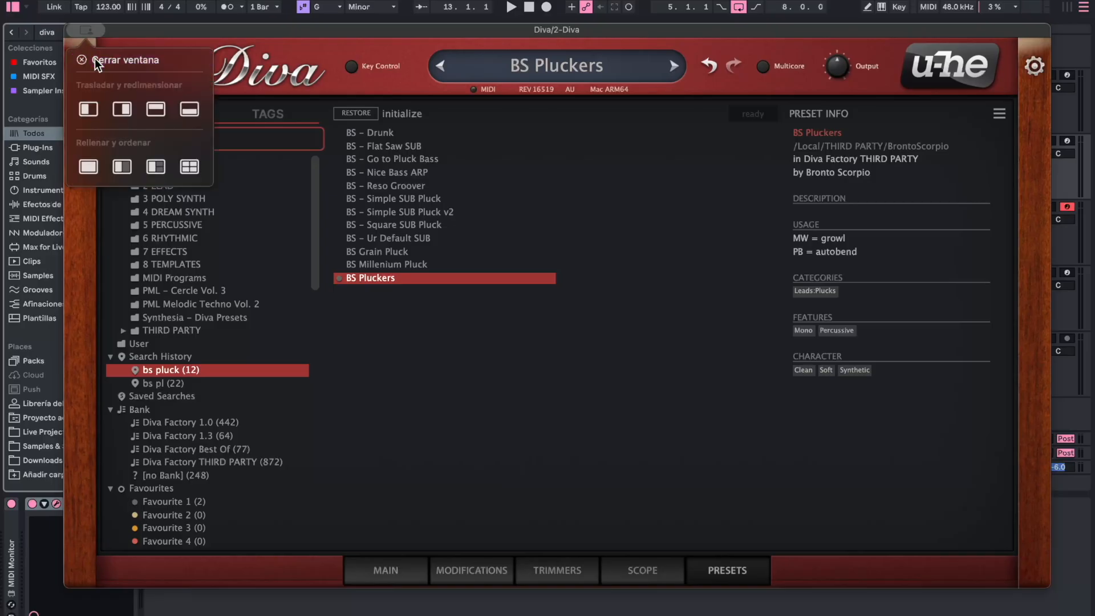
left_click(94, 58)
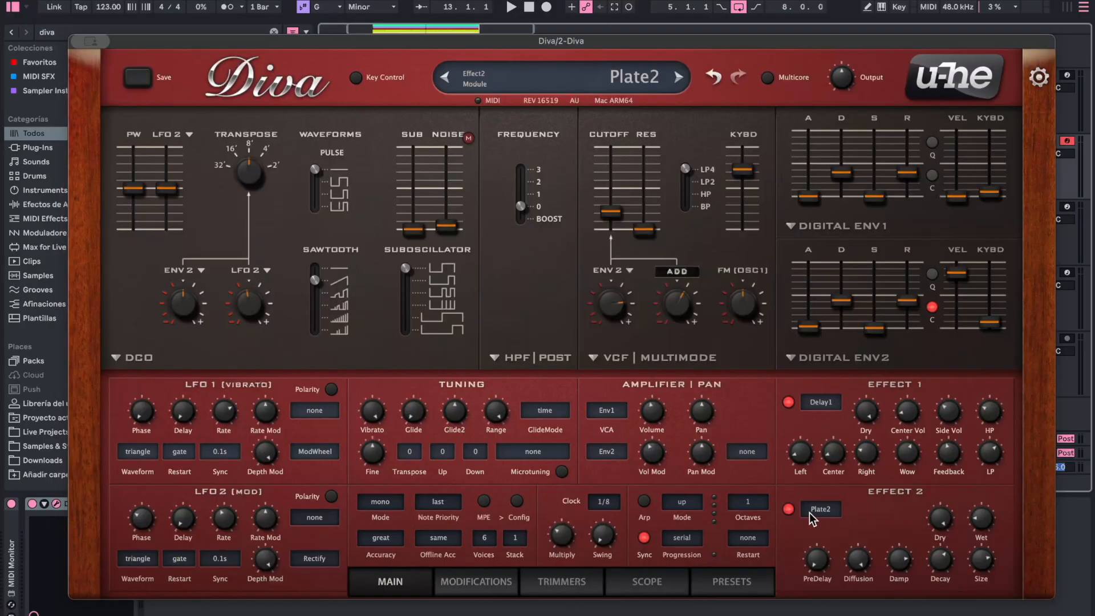
- Raise the wet level of the pluck Diva's Plate2 reverb and adjust Delay1's high-pass, low-pass and side volume
left_click_drag(985, 517, 988, 485)
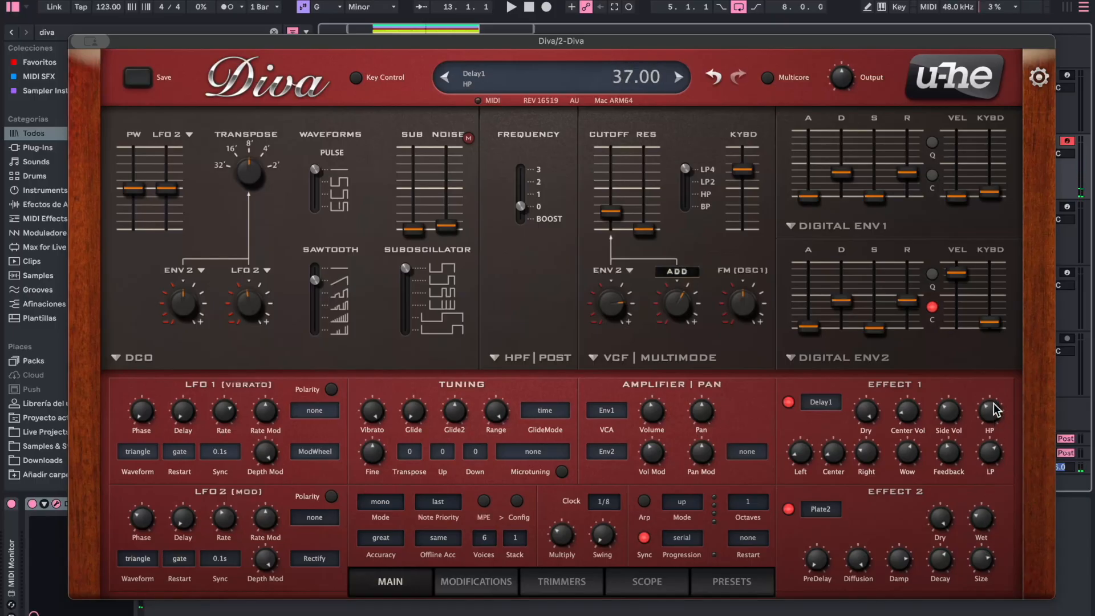
left_click_drag(992, 403, 994, 389)
left_click_drag(988, 444, 989, 454)
left_click_drag(950, 421, 948, 420)
- Raise the pluck Diva's filter cutoff and noise volume, and close the plug-in window
left_click_drag(606, 209, 606, 193)
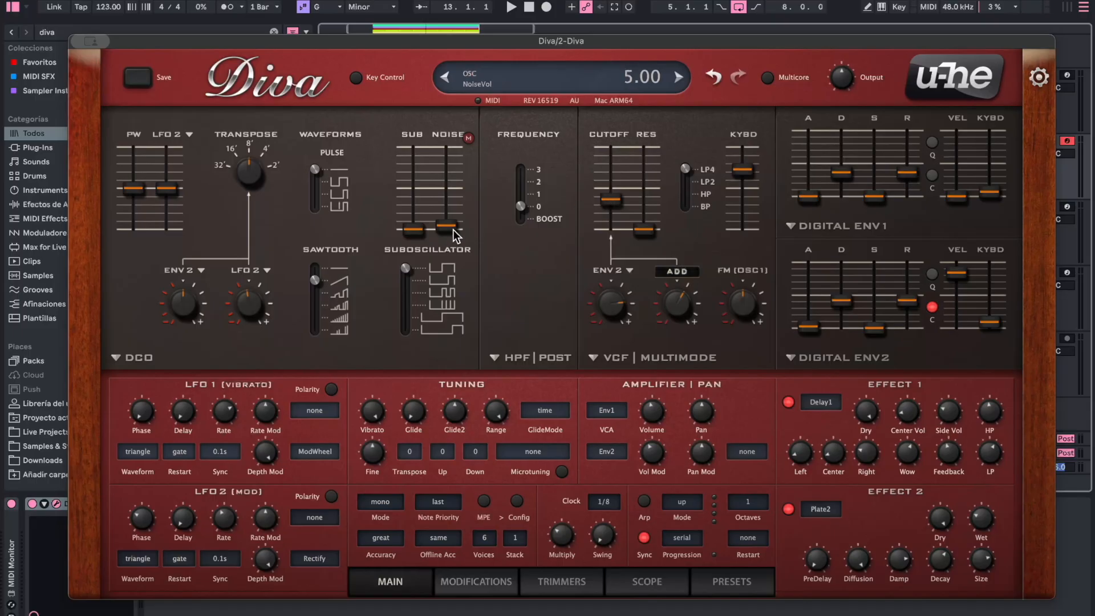
left_click_drag(453, 230, 456, 177)
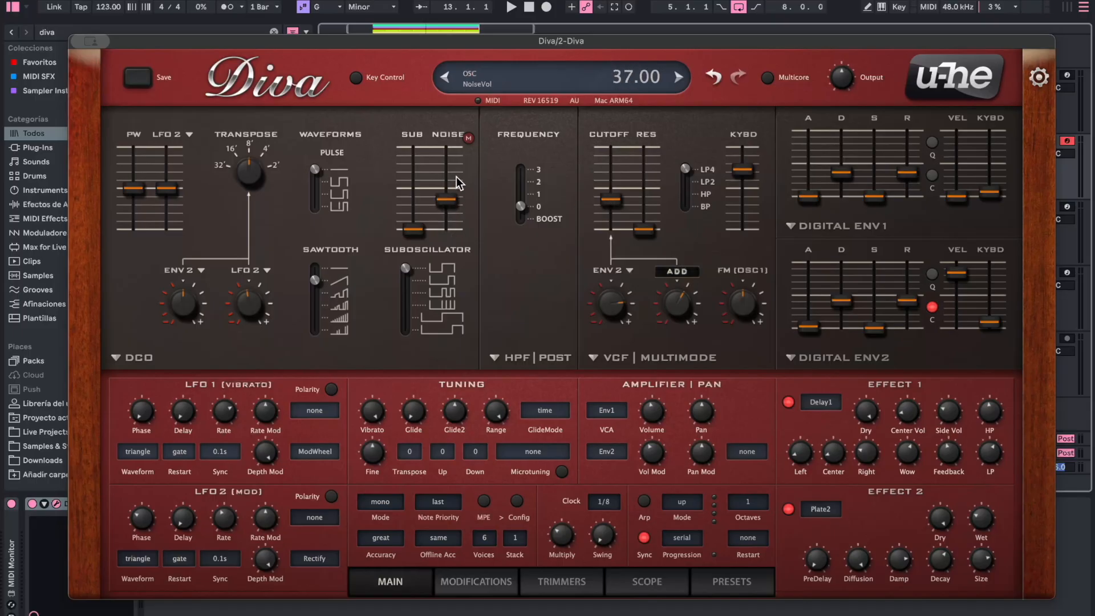
left_click(82, 41)
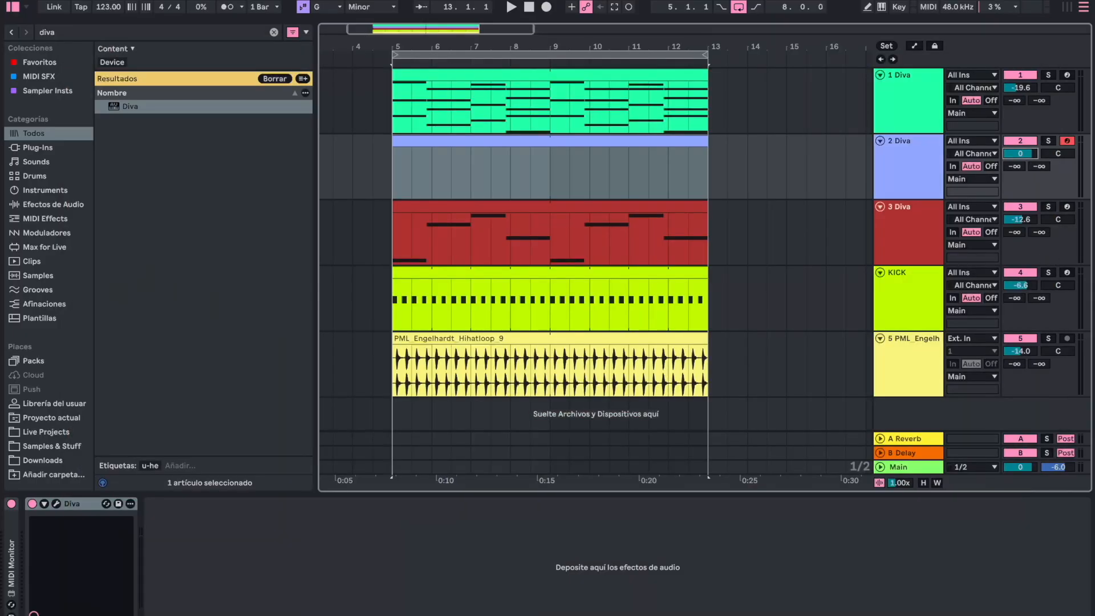
- Audition a pitch in the empty track 2 clip's note editor and lower the track's volume to -7.2 dB
double_click(438, 141)
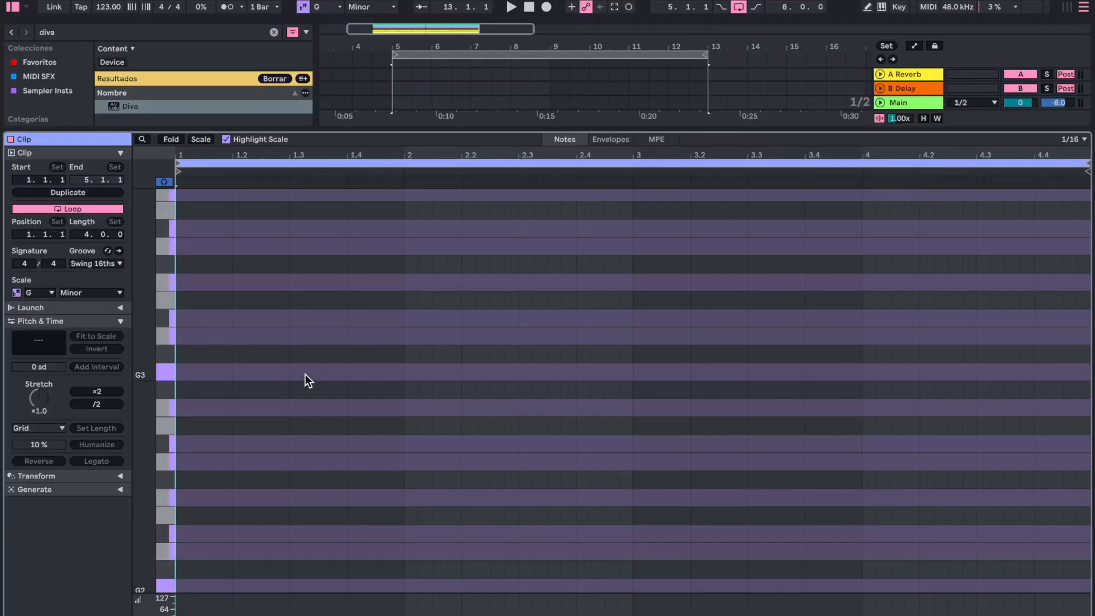
left_click(164, 403)
left_click_drag(754, 132, 750, 350)
double_click(901, 121)
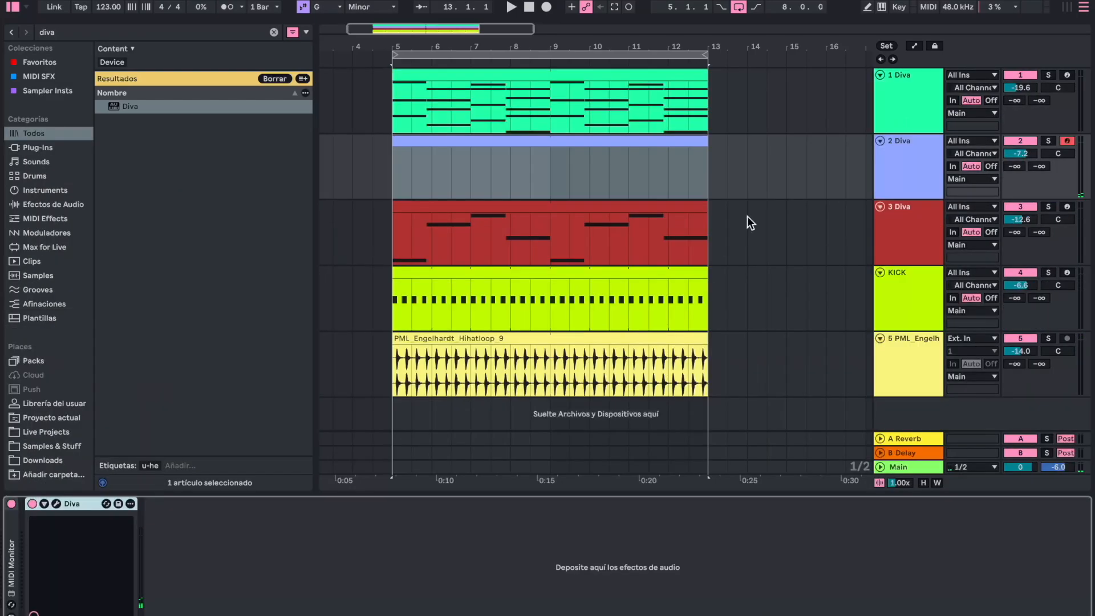
- Set the filter cutoff of track 2's Diva to 61 and close the plug-in window
left_click(52, 504)
left_click_drag(625, 194, 612, 212)
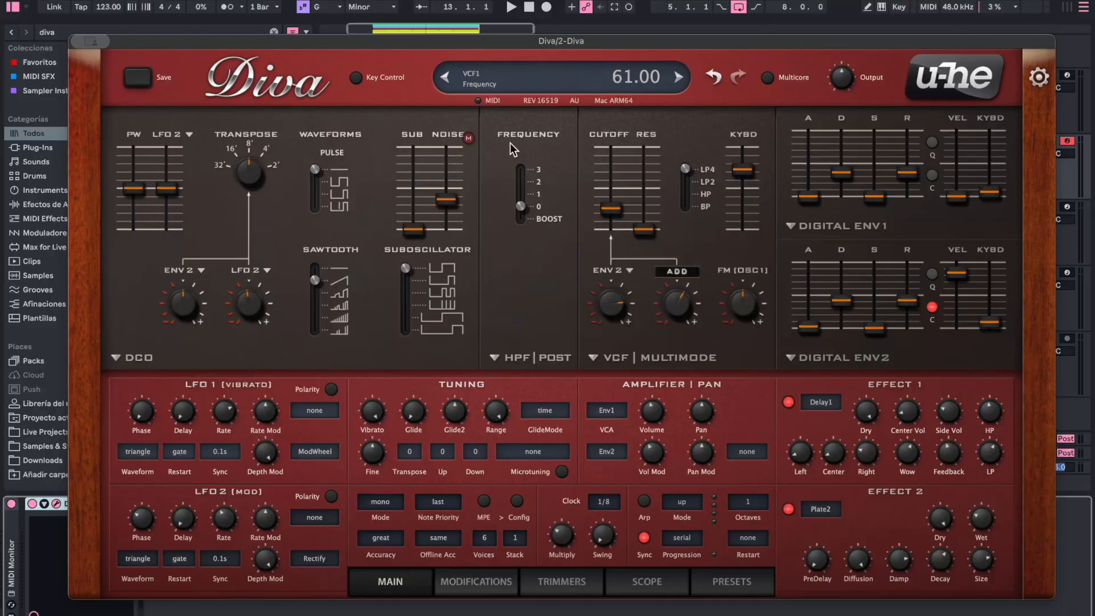
mouse_move(92, 42)
left_click(100, 74)
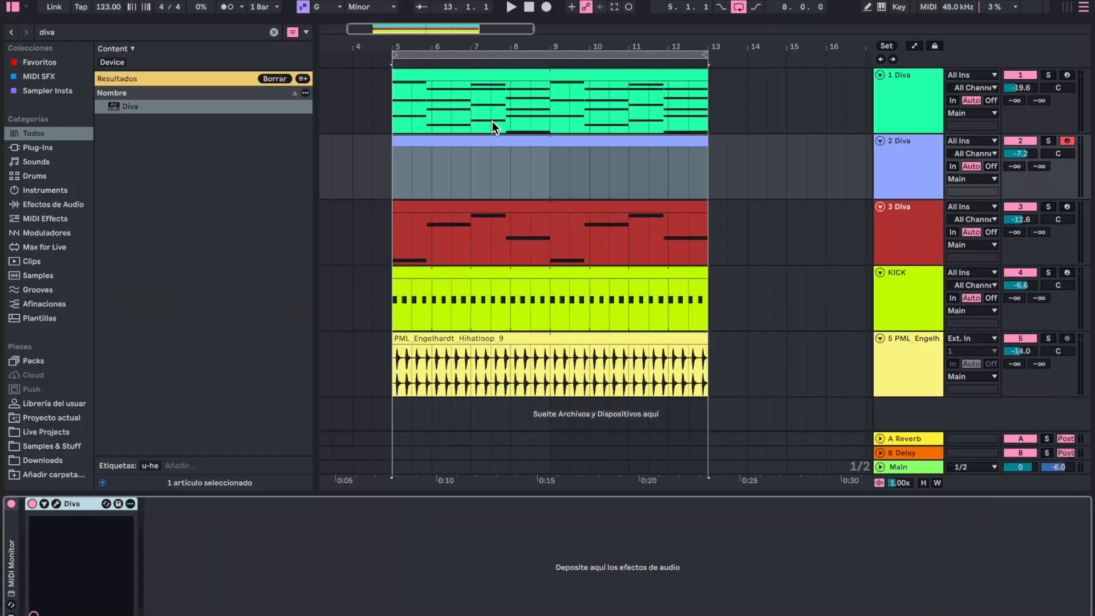
- Draw the start of a pluck melody in the empty track 2 clip: B♭3, a short F3, G3, B♭3 and C4
left_click(426, 142)
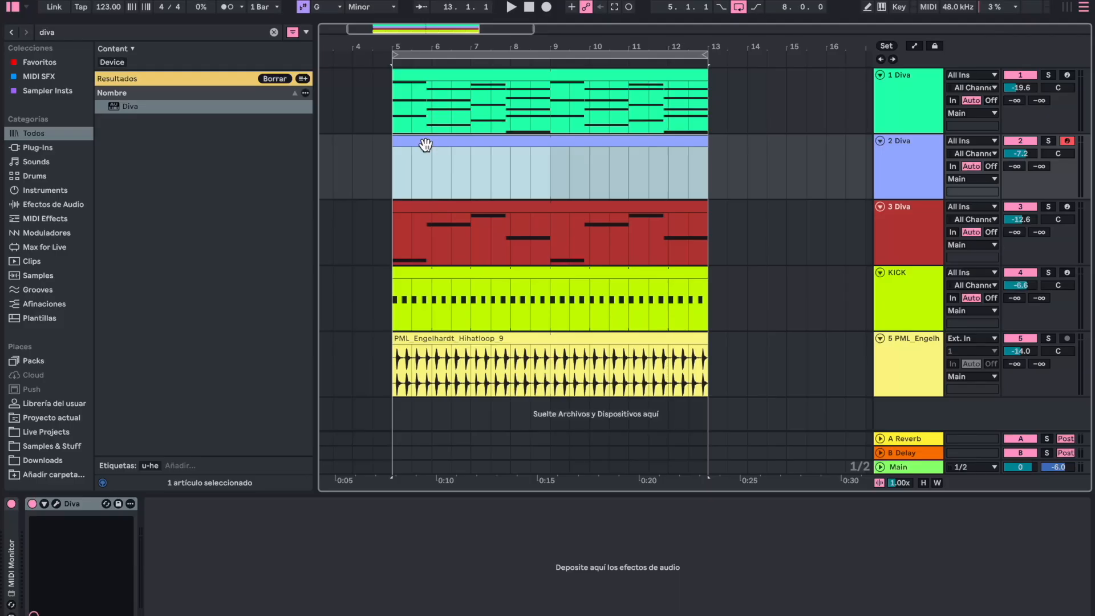
double_click(425, 145)
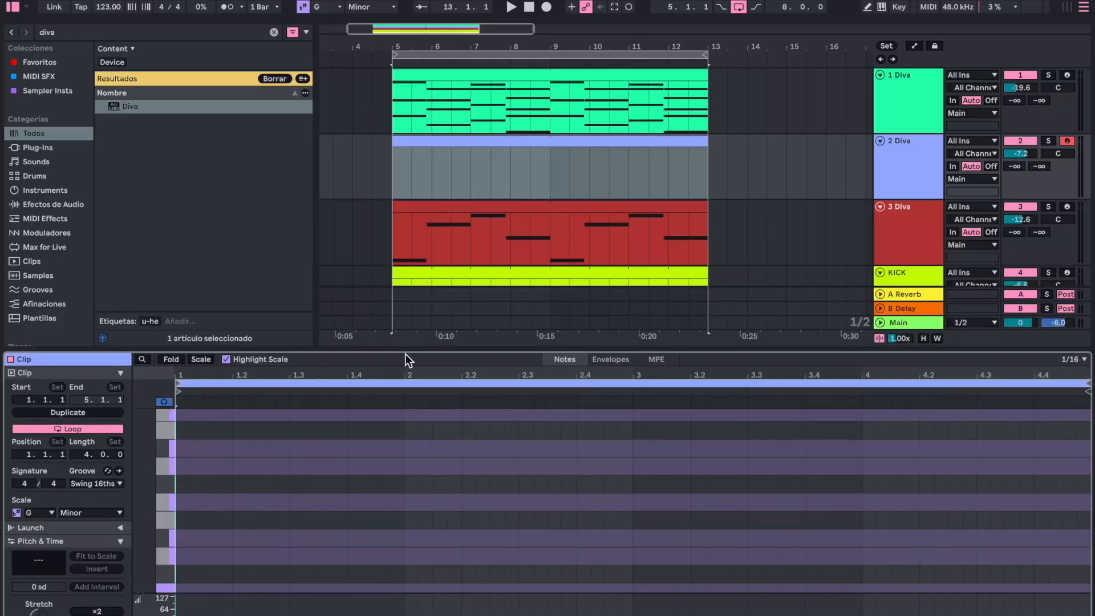
left_click_drag(406, 352, 427, 220)
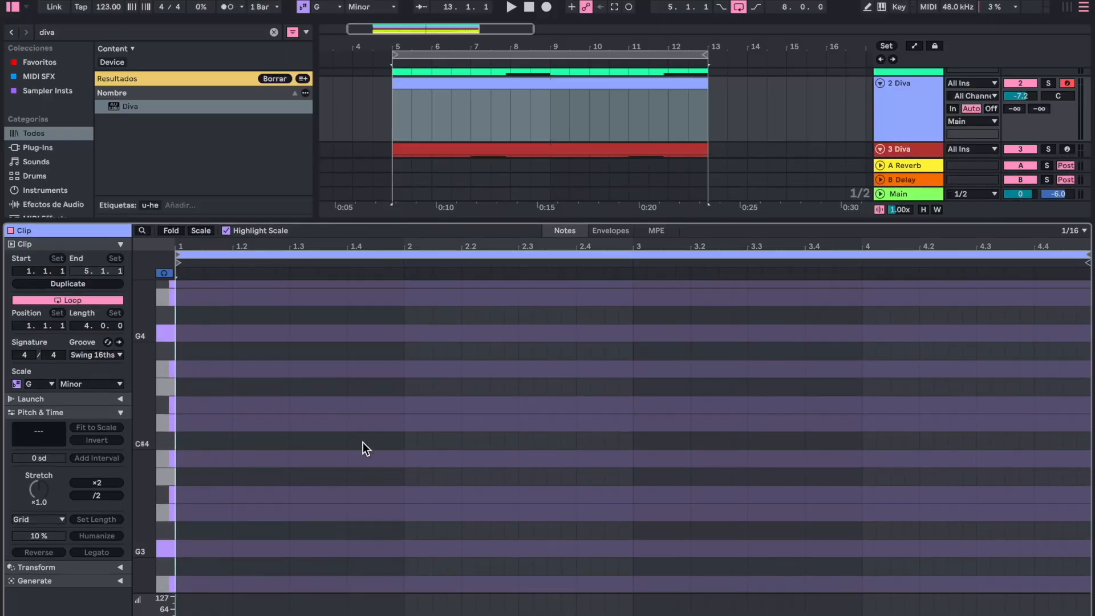
scroll(589, 94, "up", 1)
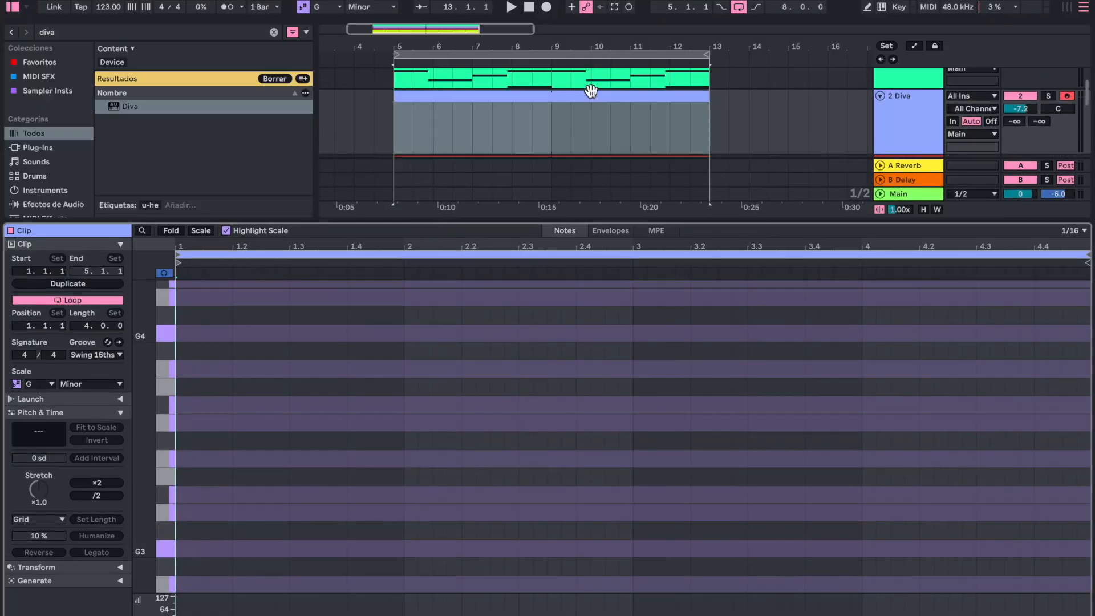
left_click_drag(550, 222, 552, 391)
double_click(190, 329)
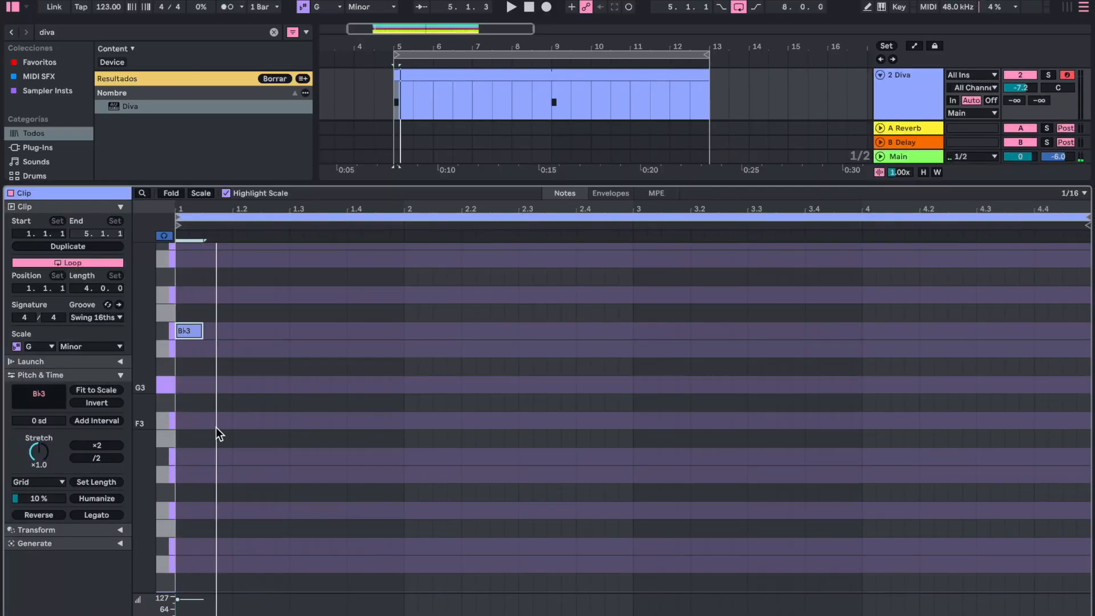
double_click(211, 421)
double_click(225, 385)
double_click(254, 349)
double_click(283, 456)
left_click_drag(259, 348, 259, 331)
left_click_drag(291, 457, 291, 295)
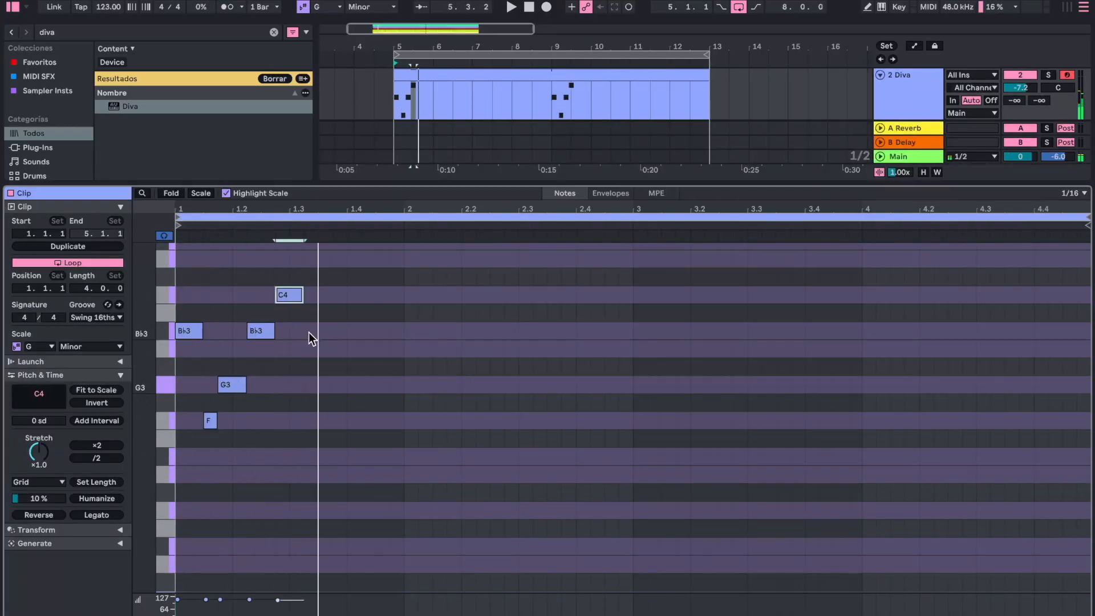
- Complete the first bar of the melody with A3, G3 and B♭3, and duplicate it to fill all four bars
double_click(311, 349)
double_click(339, 385)
left_click_drag(347, 384, 360, 385)
double_click(382, 330)
key("super+d")
left_click_drag(628, 262, 450, 463)
key("super+d")
- Change the last note of bar 2 to A3 and the final three notes of bar 4 to G3, F3 and G3
left_click_drag(617, 330, 617, 347)
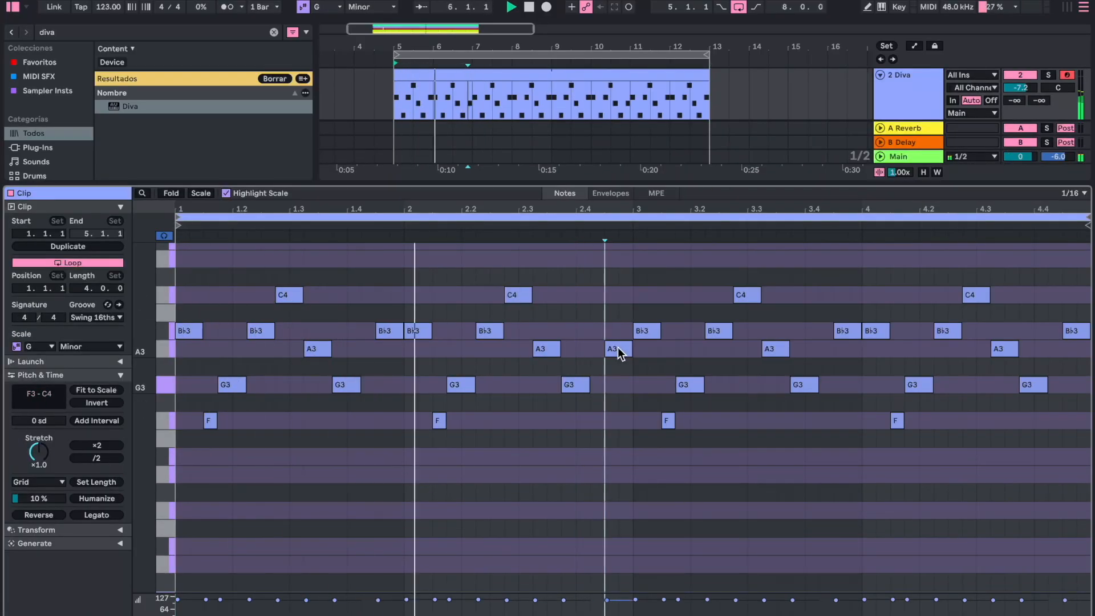
left_click_drag(1032, 385, 1033, 420)
left_click_drag(1076, 330, 1076, 384)
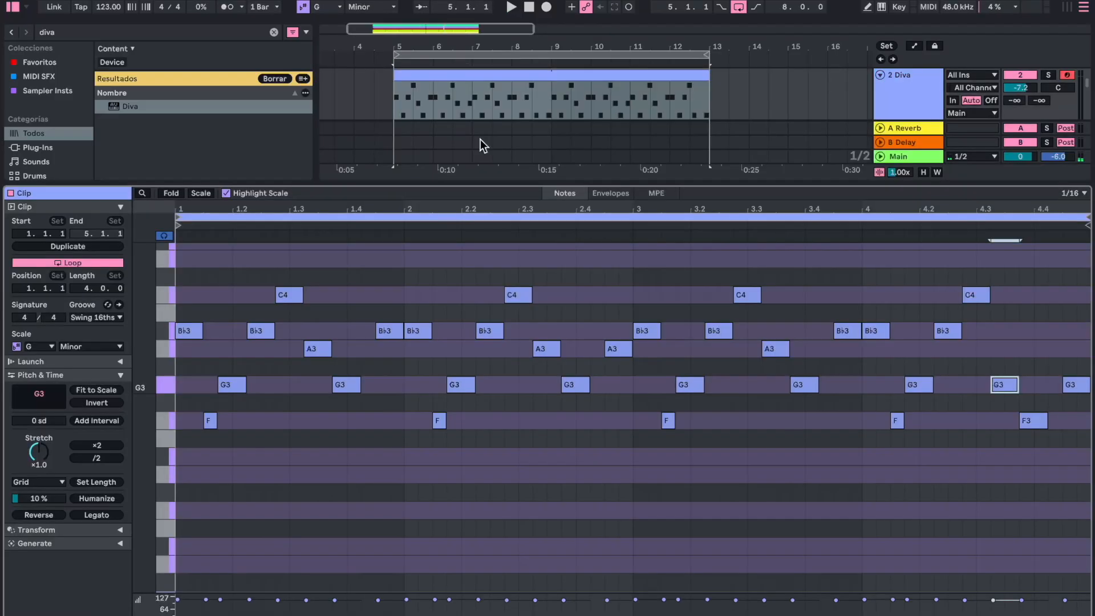
left_click(435, 287)
scroll(429, 289, "up", 4)
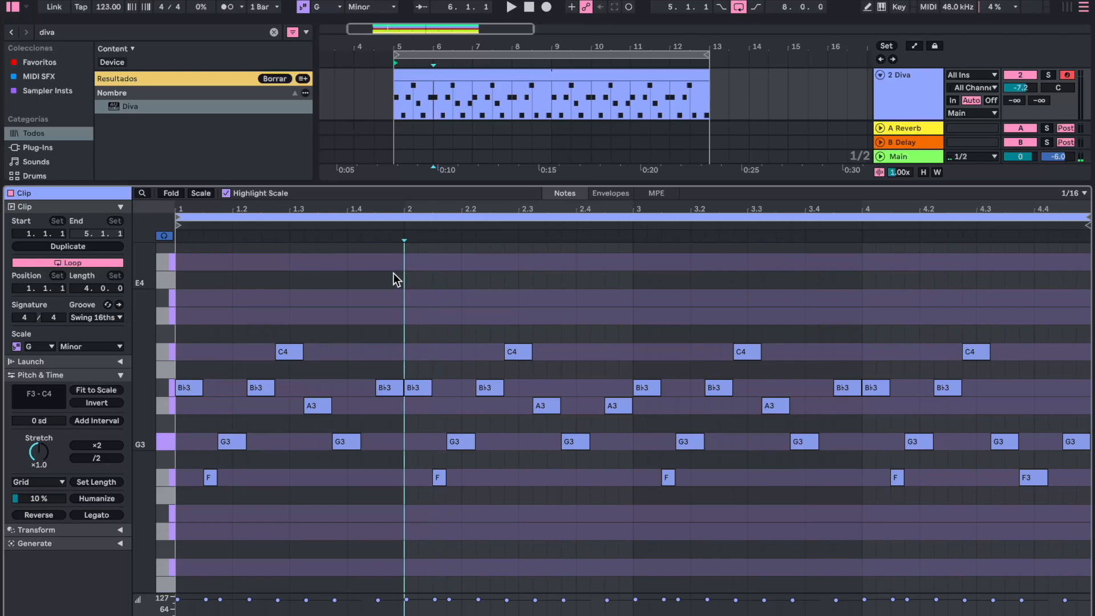
left_click(175, 275)
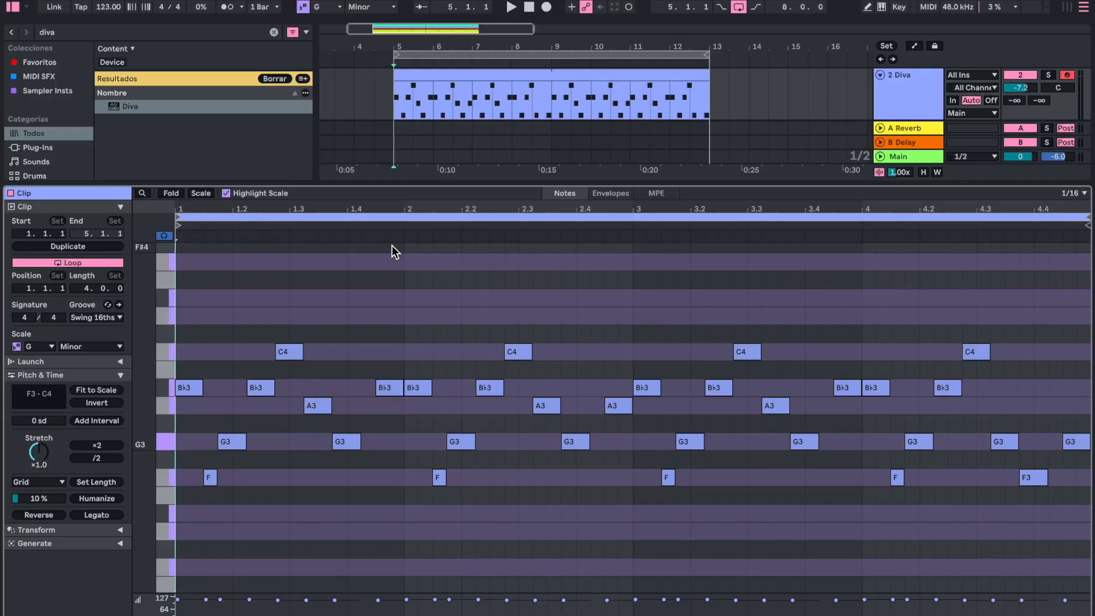
left_click_drag(394, 291, 159, 522)
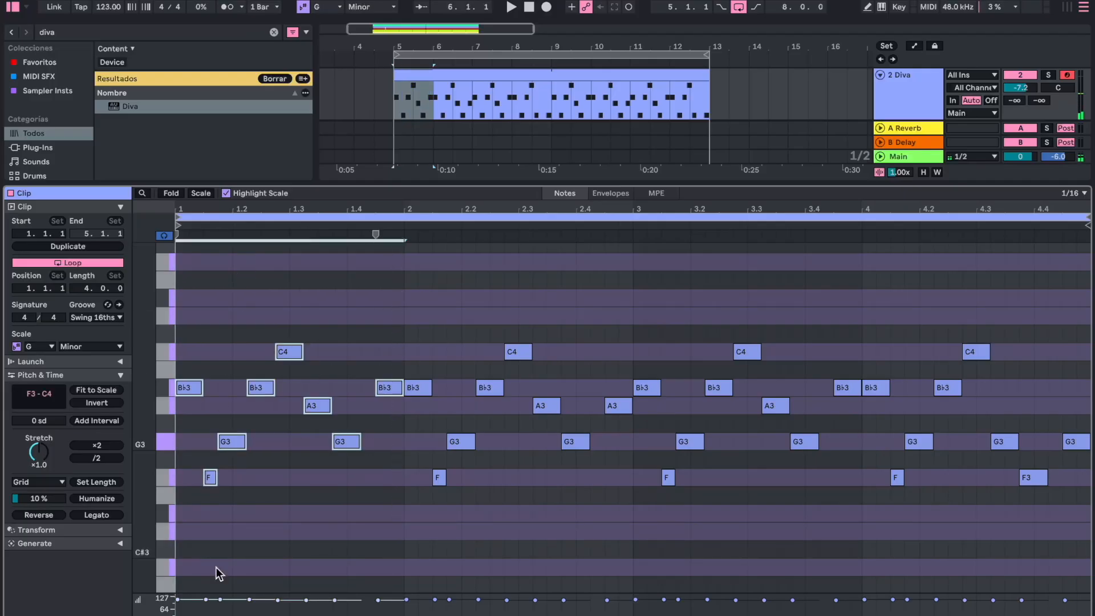
left_click(351, 300)
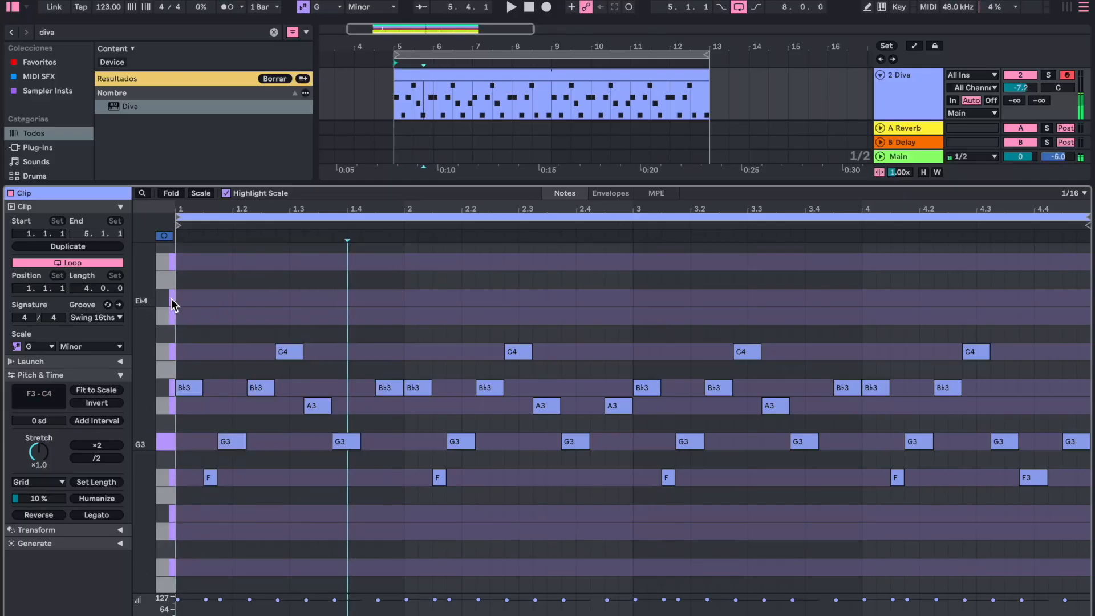
left_click(333, 298)
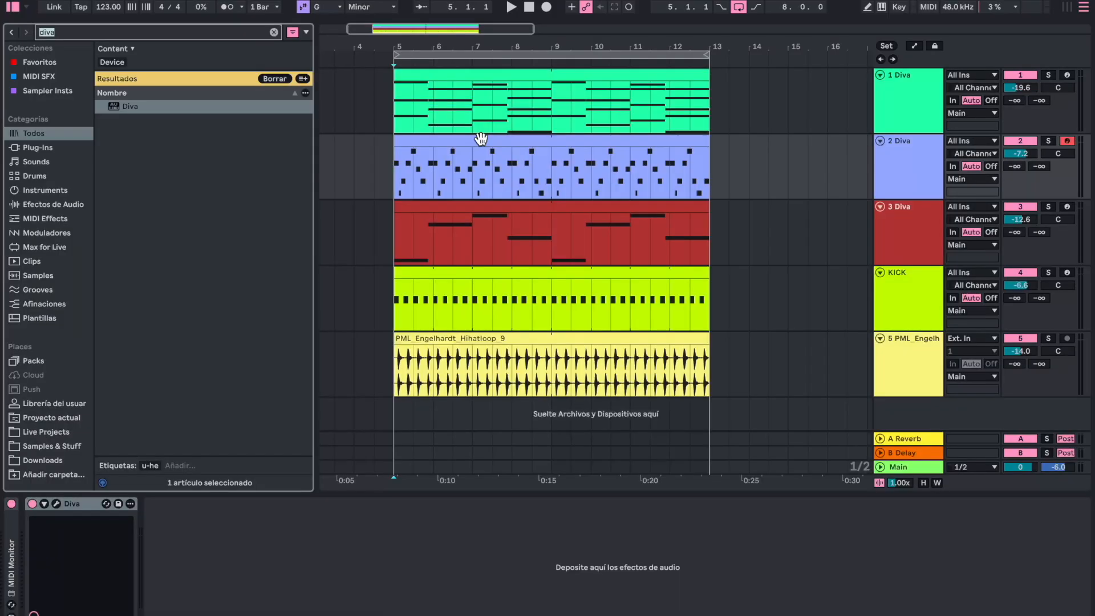
- Add Kickstart 2 to track 2 with a 35% mix, and lower the track's volume to -10.1 dB during playback
type("kicks")
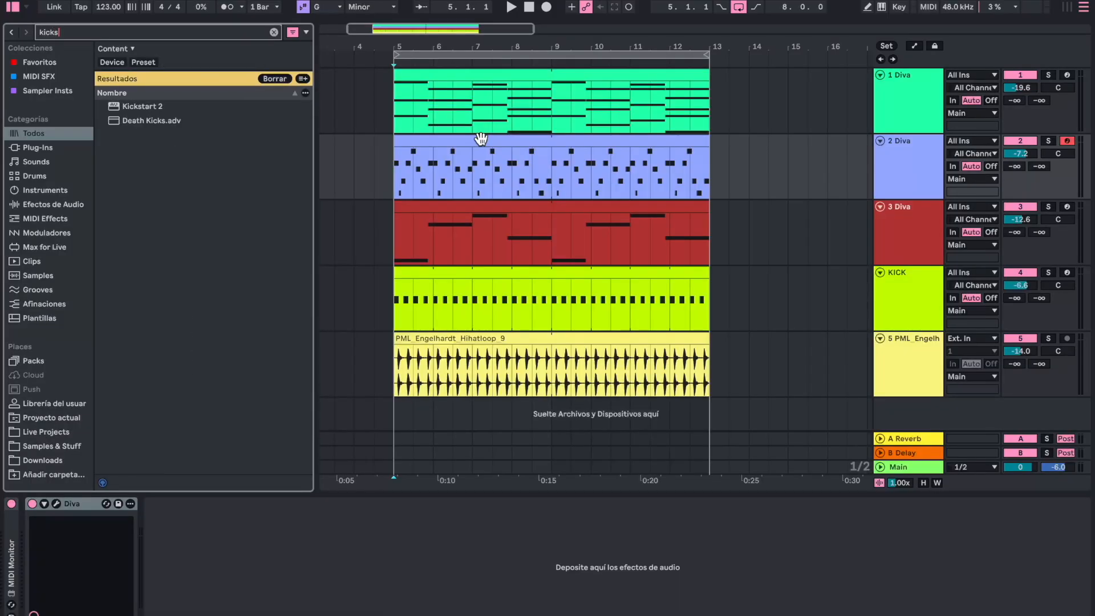
key("Down")
key("Return")
left_click_drag(140, 189, 141, 233)
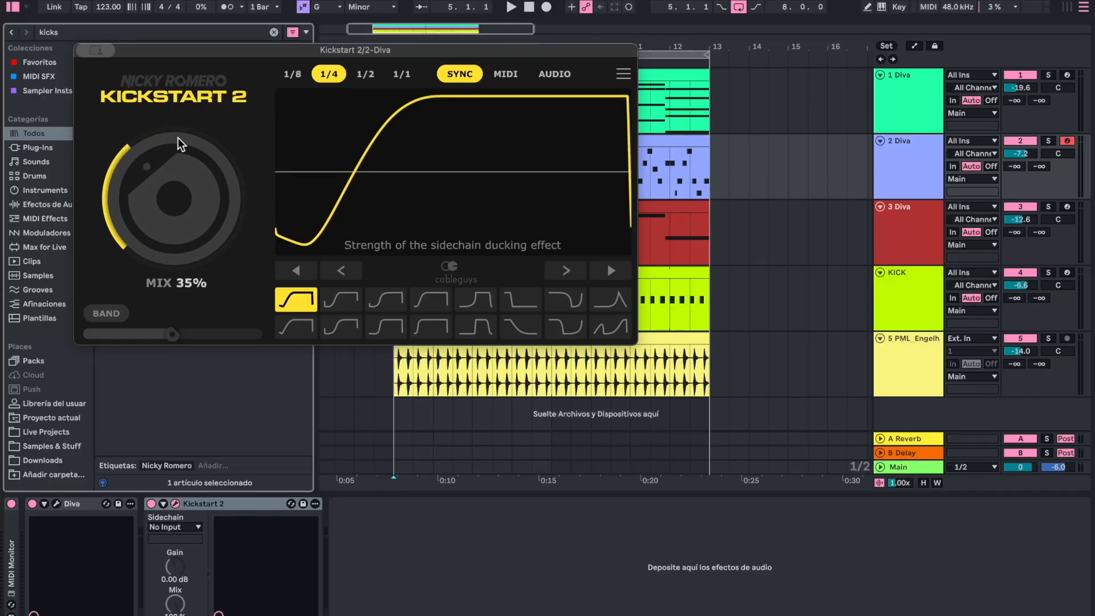
left_click(97, 50)
left_click(96, 77)
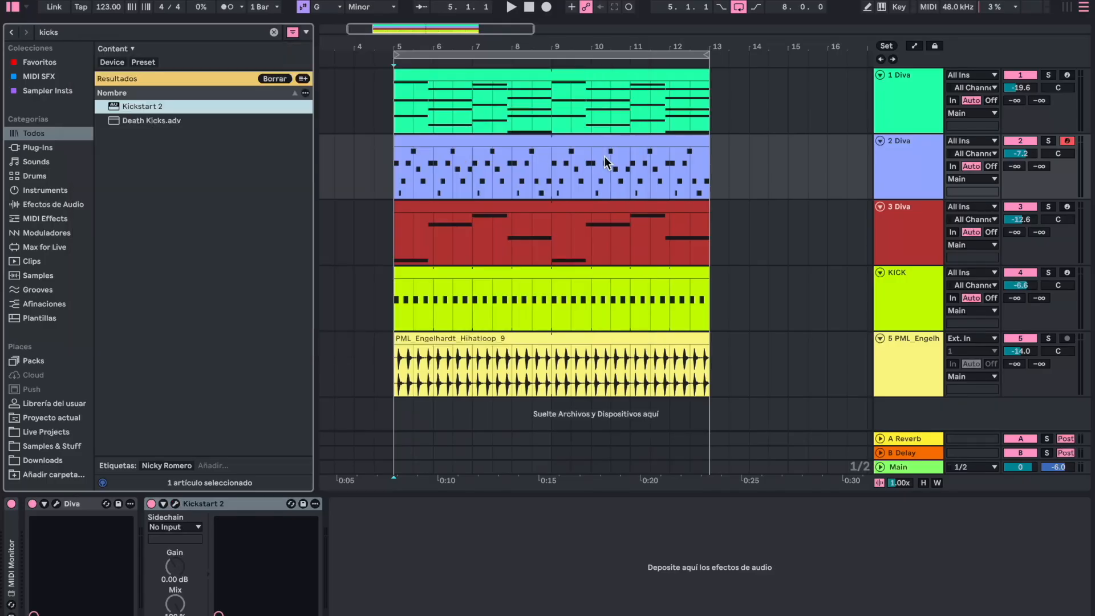
key("space")
left_click_drag(1020, 154, 1021, 170)
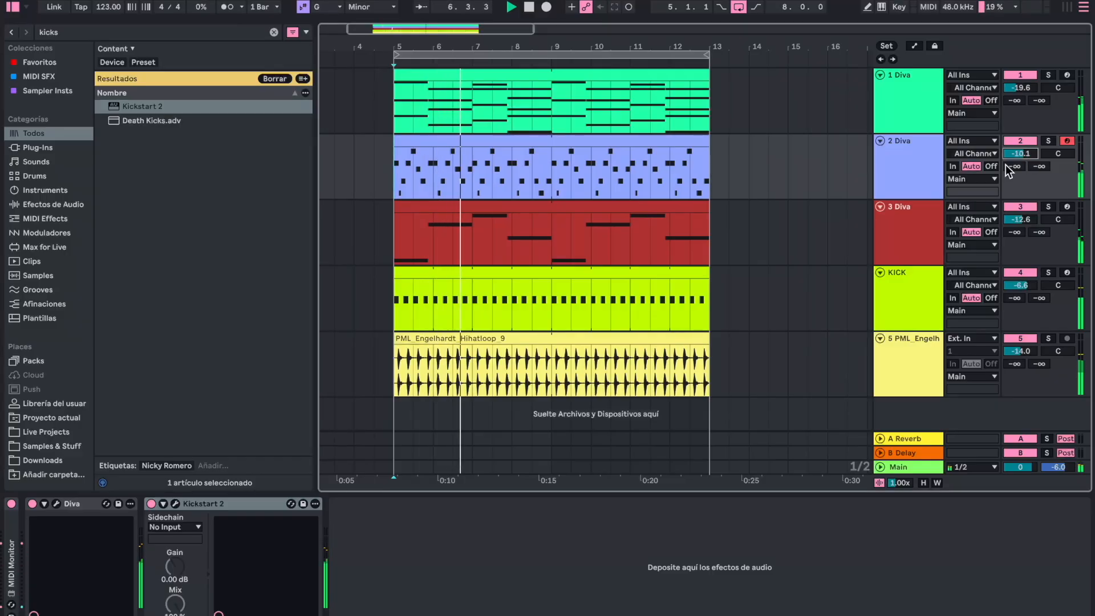
- Add EQ Eight to track 2 with a low cut at 150 Hz, and slightly lower the filter cutoff of its Diva
left_click(905, 166)
key("super+f")
type("ei")
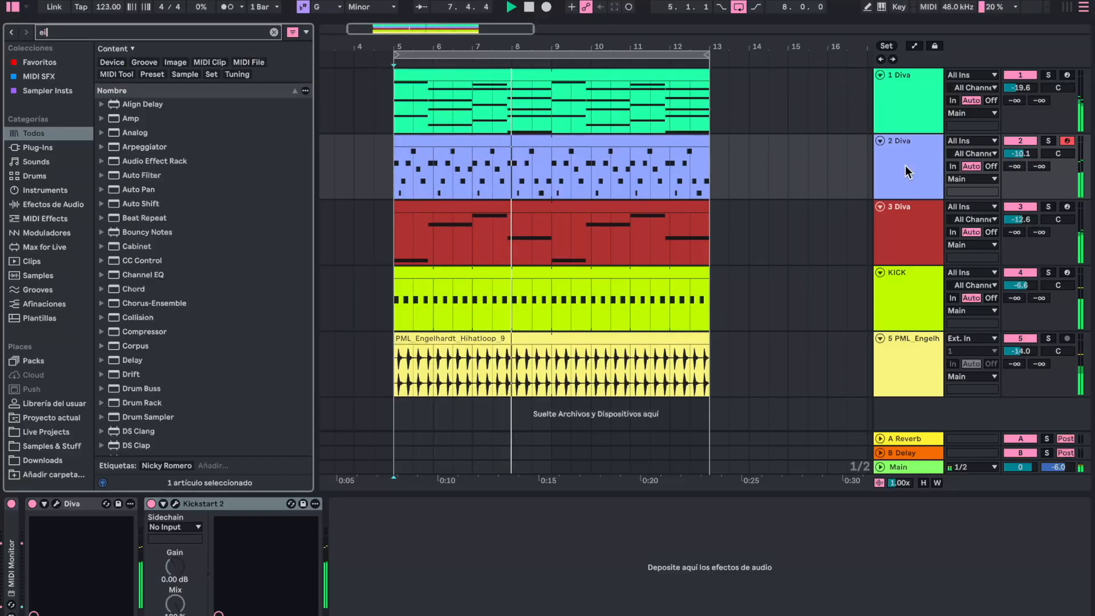
type("gh")
key("Down")
key("Return")
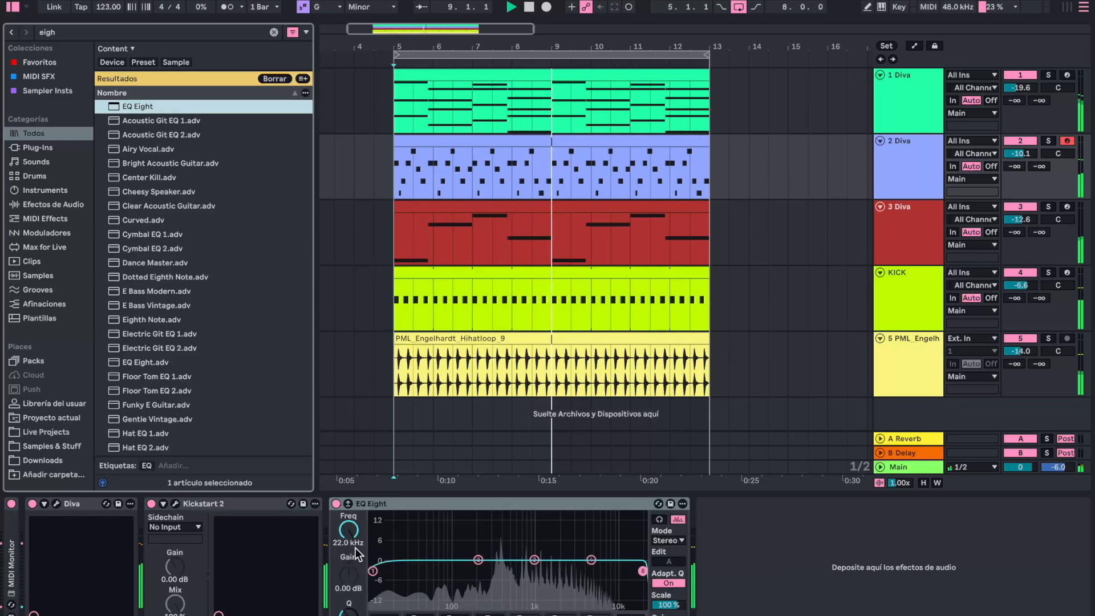
left_click_drag(355, 548, 355, 581)
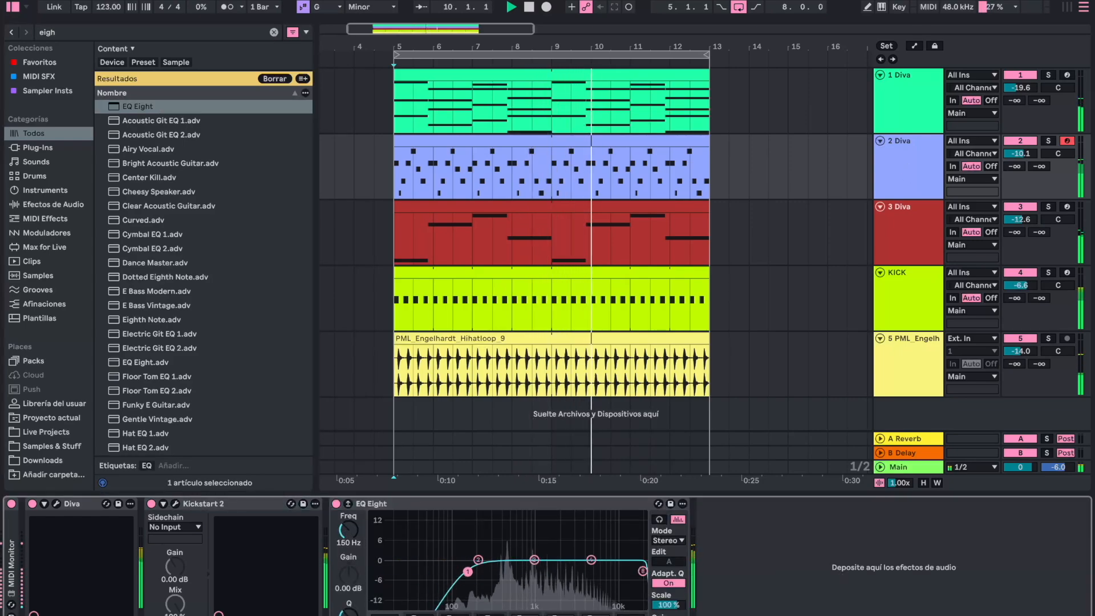
left_click(58, 504)
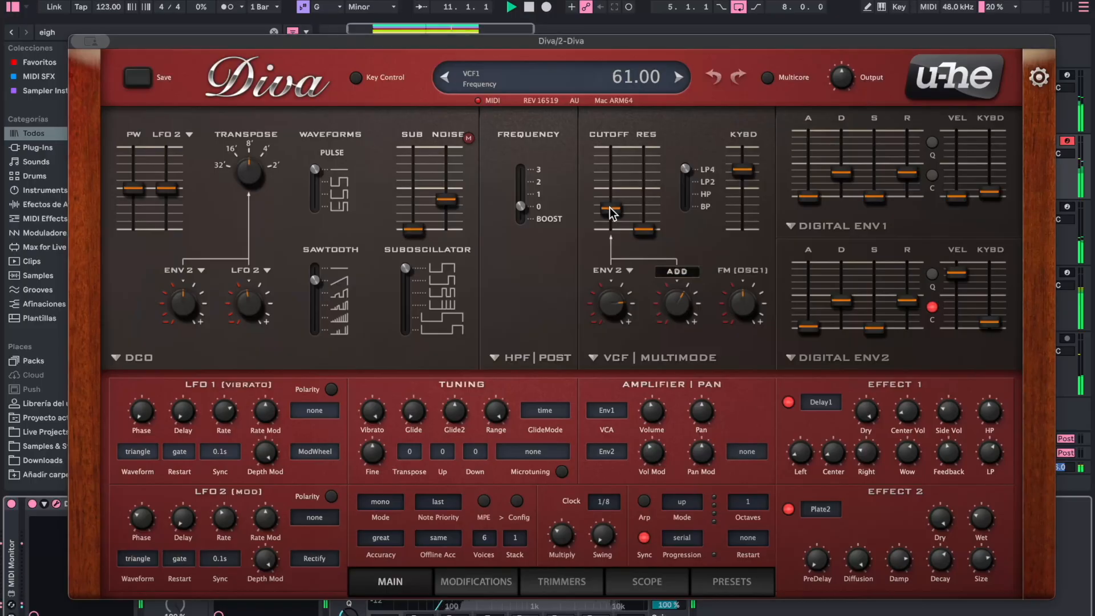
left_click_drag(611, 212, 611, 217)
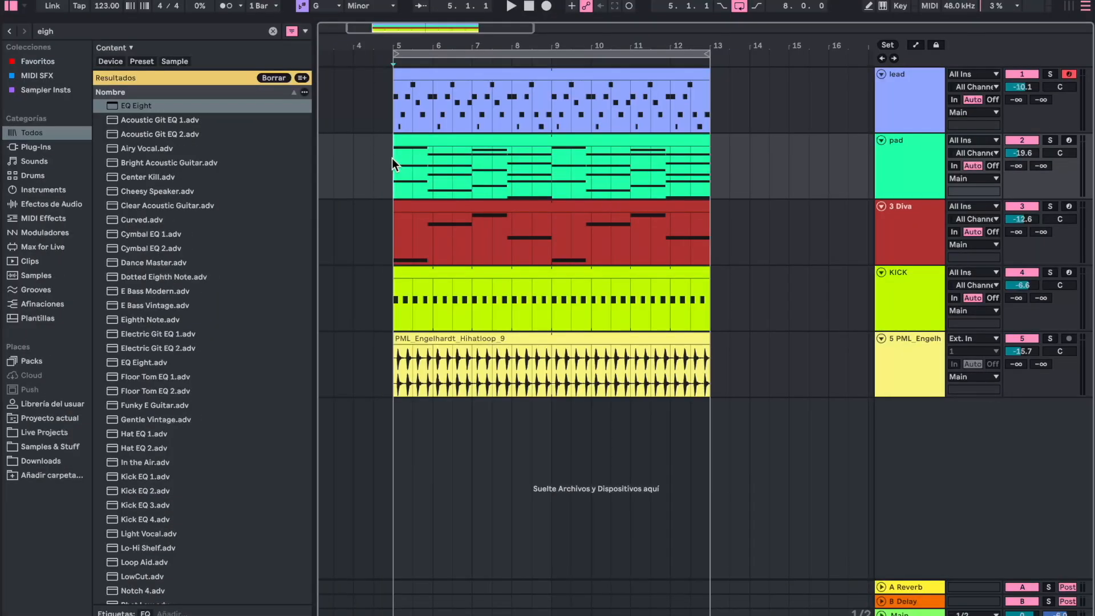
- Clear the browser search and open the Samples & Stuff folder to look through its samples
left_click(915, 365)
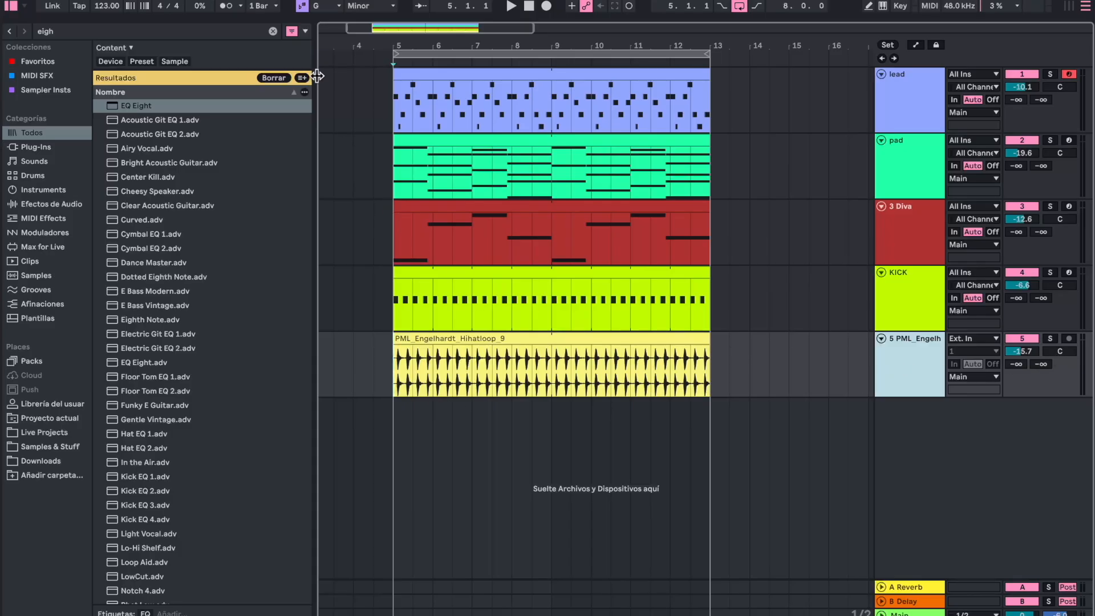
left_click(273, 31)
left_click(393, 260)
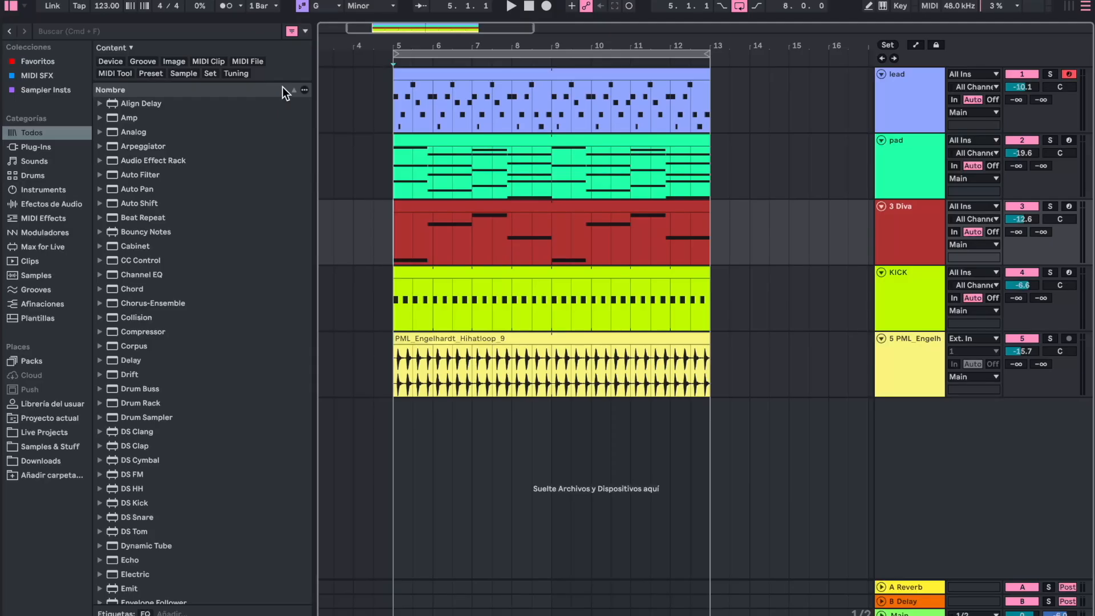
left_click(59, 443)
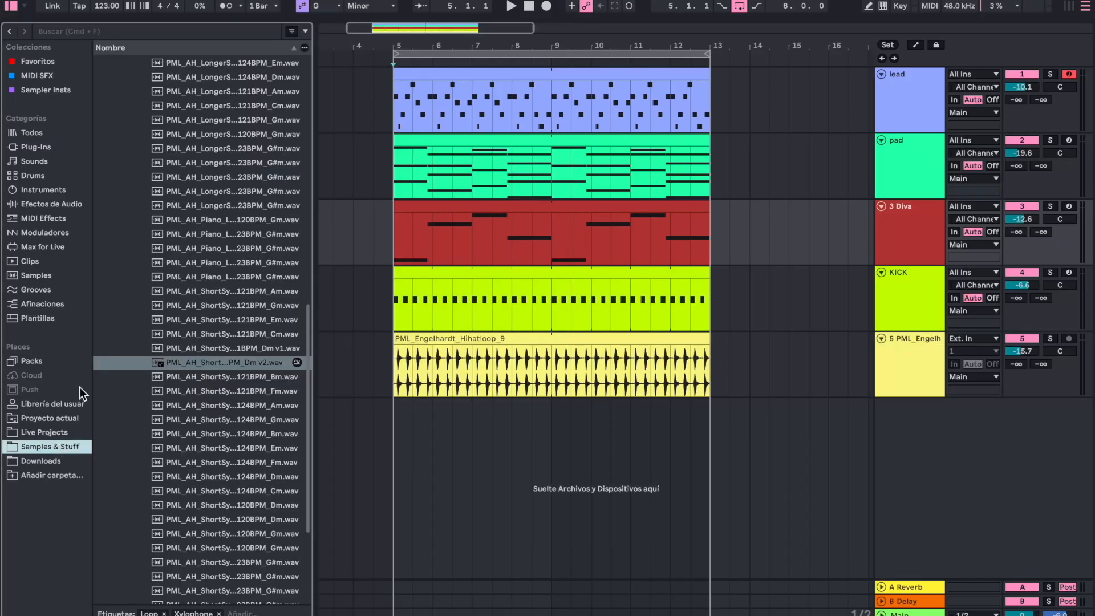
- Switch to Splice and bring up its Sounds sample library
left_click(825, 1)
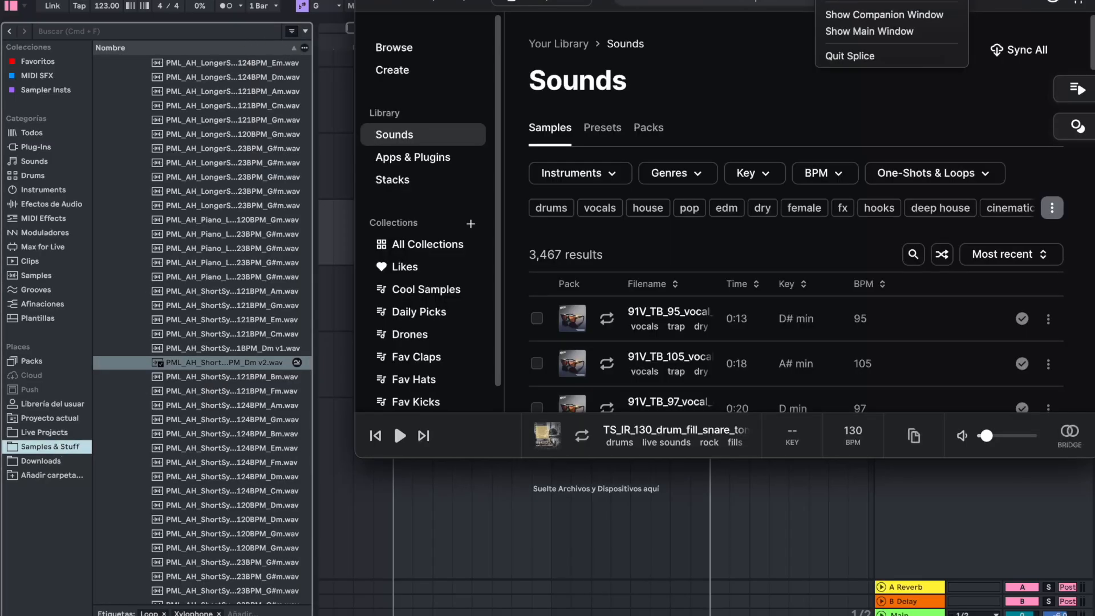
left_click(631, 269)
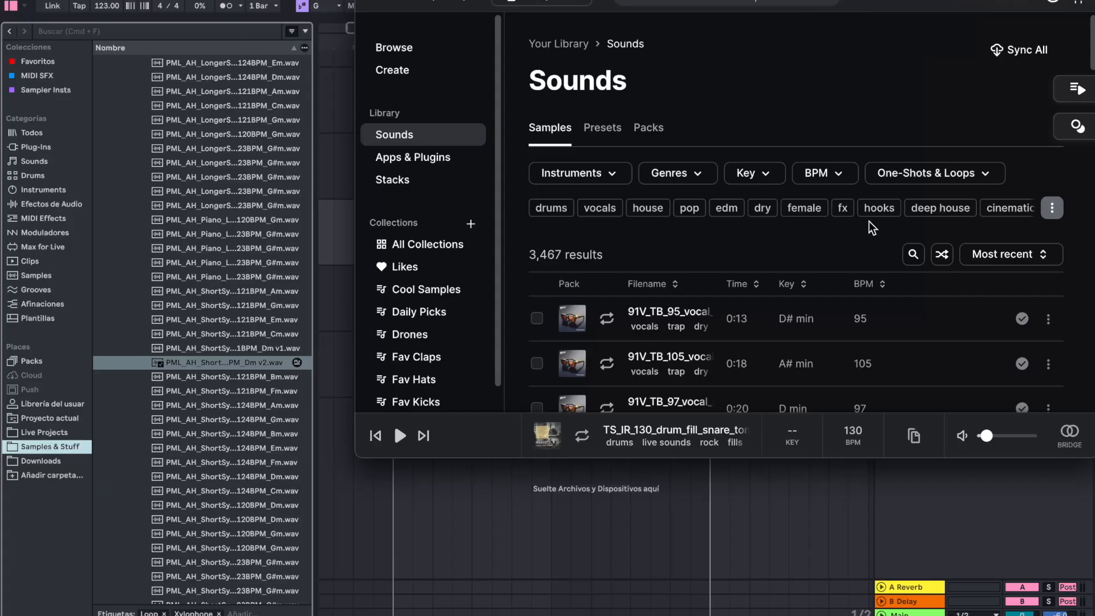
- Activate clap track 6 and balance the claps during playback, setting track 6 to -17.8 dB and track 7 to -19.2 dB
left_click(409, 362)
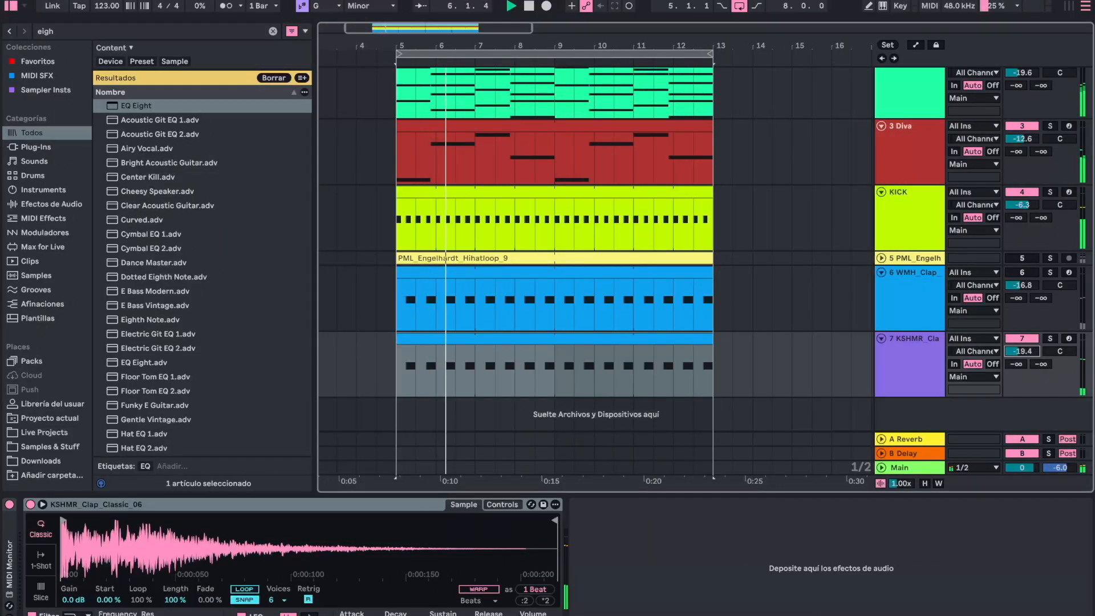
left_click(1027, 274)
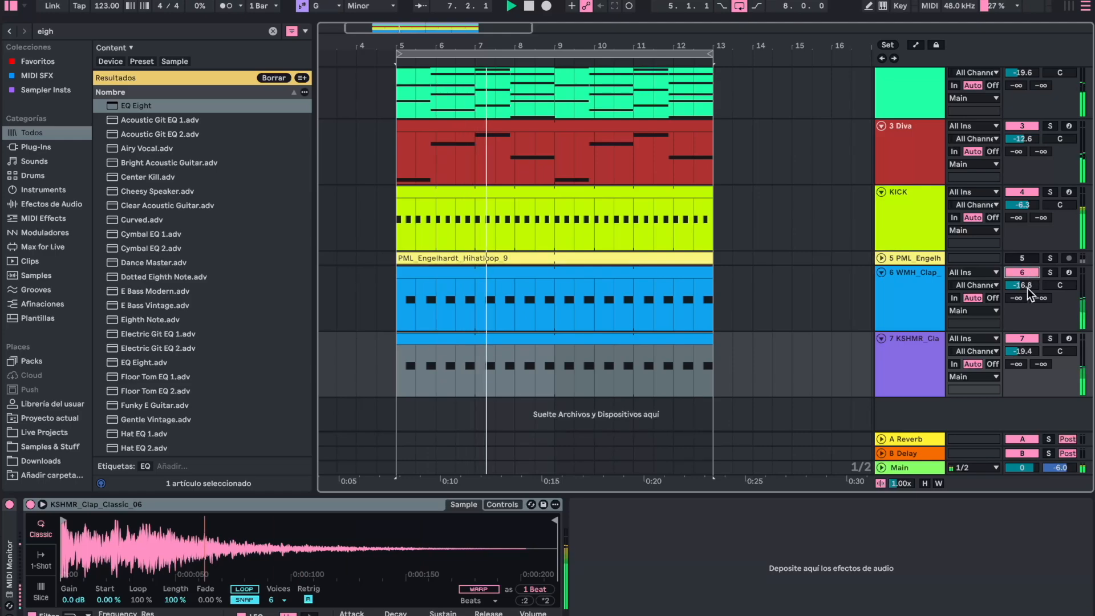
left_click_drag(1026, 285, 1027, 291)
left_click_drag(1020, 351, 1020, 349)
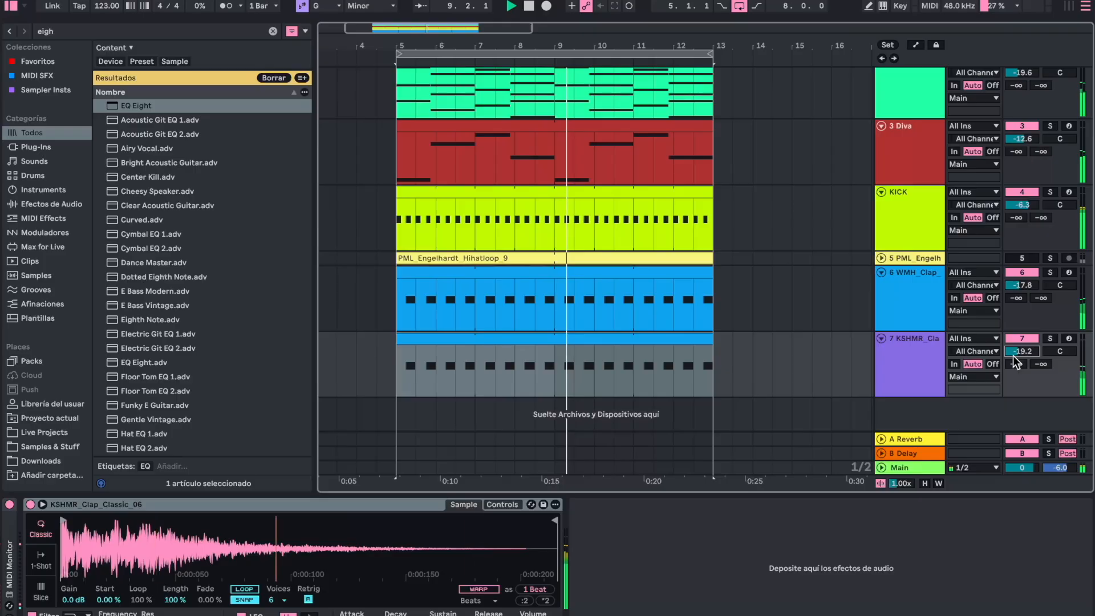
- Rename the WMH and KSHMR clap tracks to clap 1 and clap 2, and reduce their heights
left_click(638, 494)
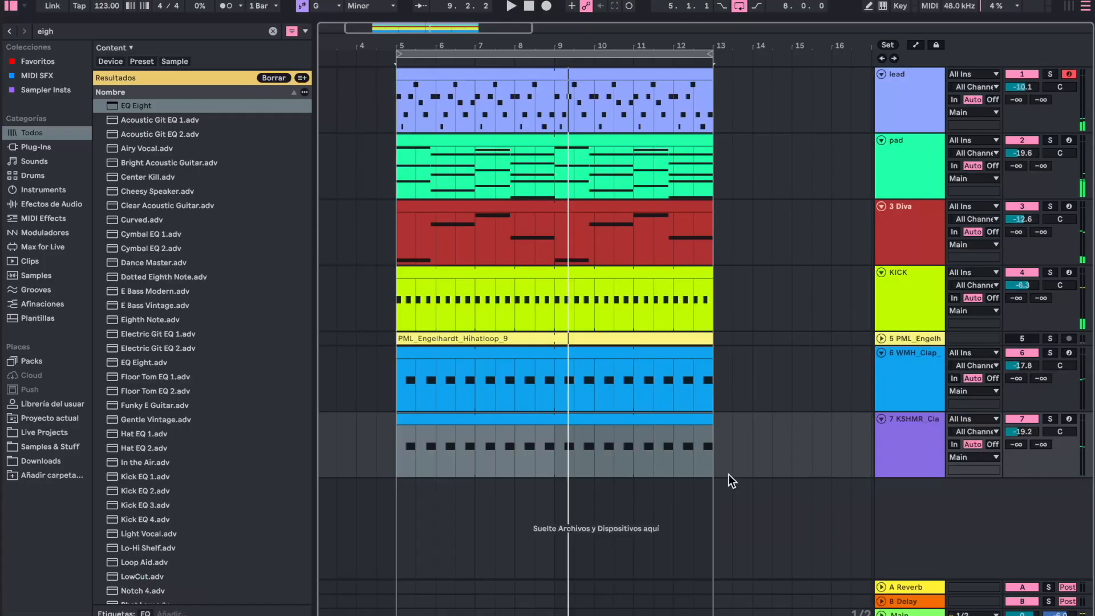
left_click(907, 351)
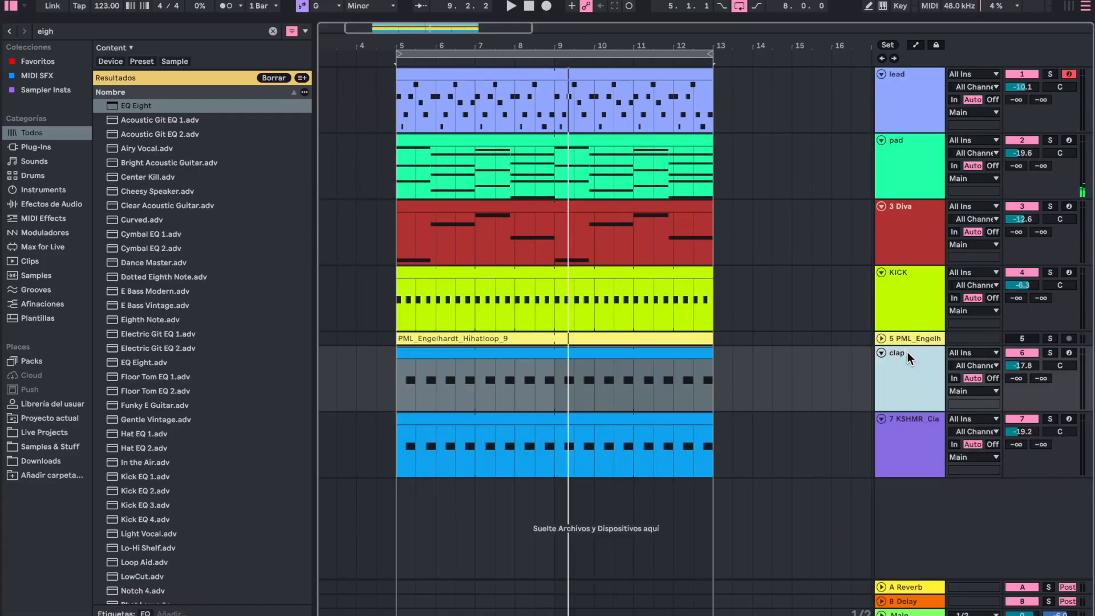
left_click_drag(907, 351, 905, 415)
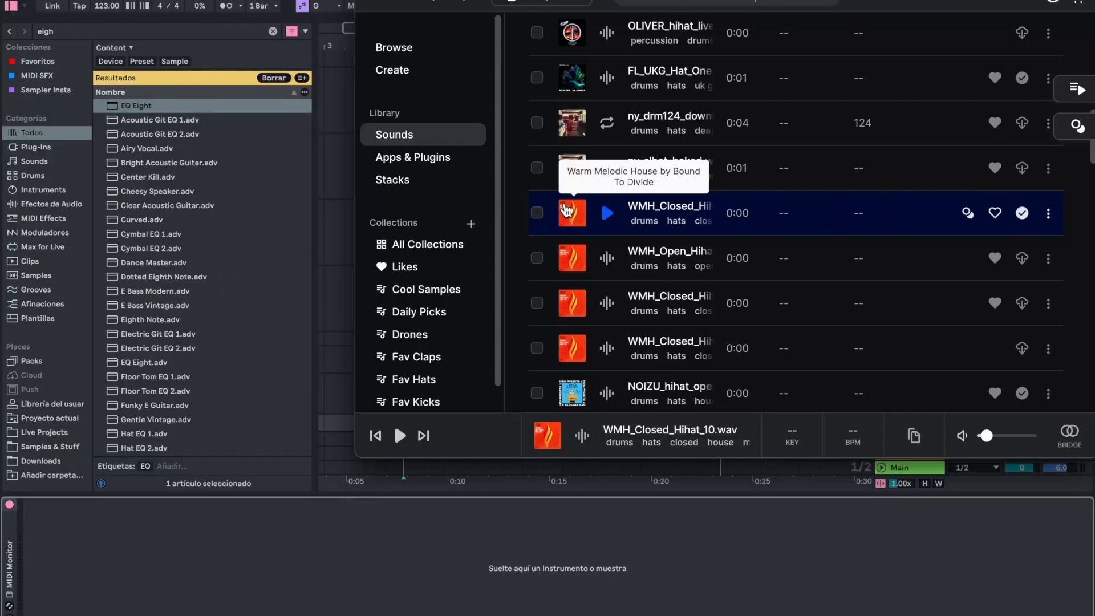
- Load the Splice sample WMH_Closed_Hihat_10.wav as an instrument on a new MIDI track below clap 2
left_click_drag(572, 211, 282, 544)
left_click(645, 525)
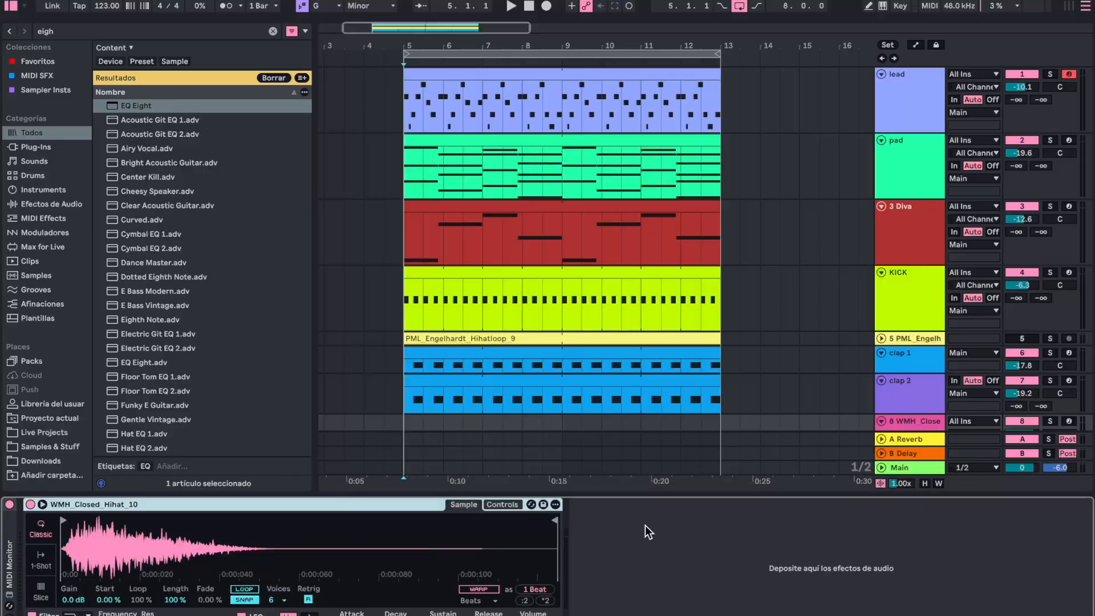
left_click(611, 495)
- Create a two-bar MIDI clip at bar 5 on the closed hi-hat track with an eighth-note C3 on the first offbeat
left_click_drag(407, 449, 423, 447)
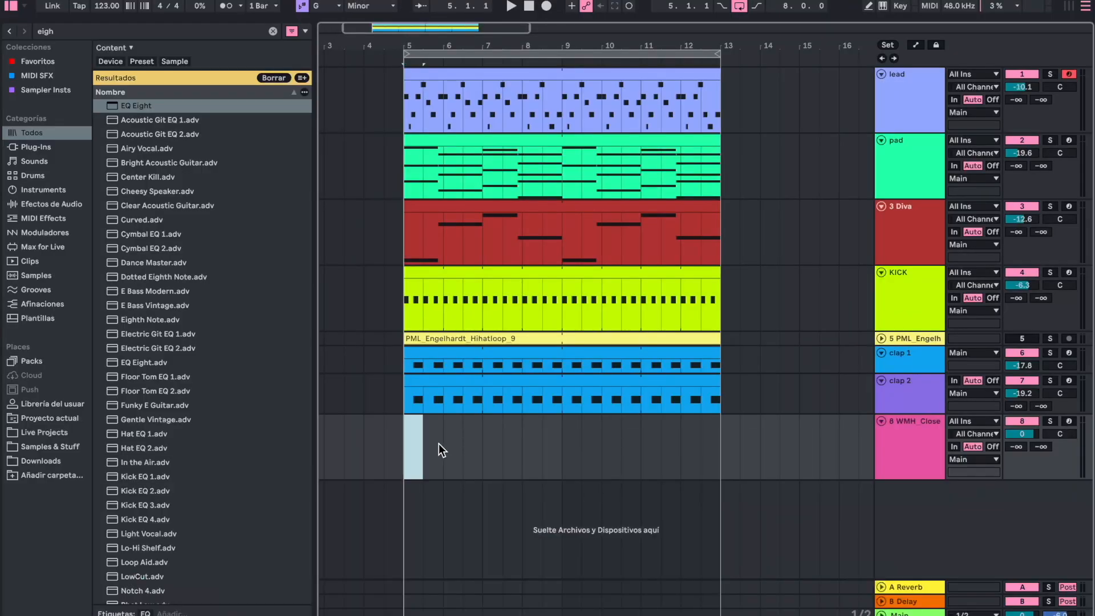
key("ctrl+shift+m")
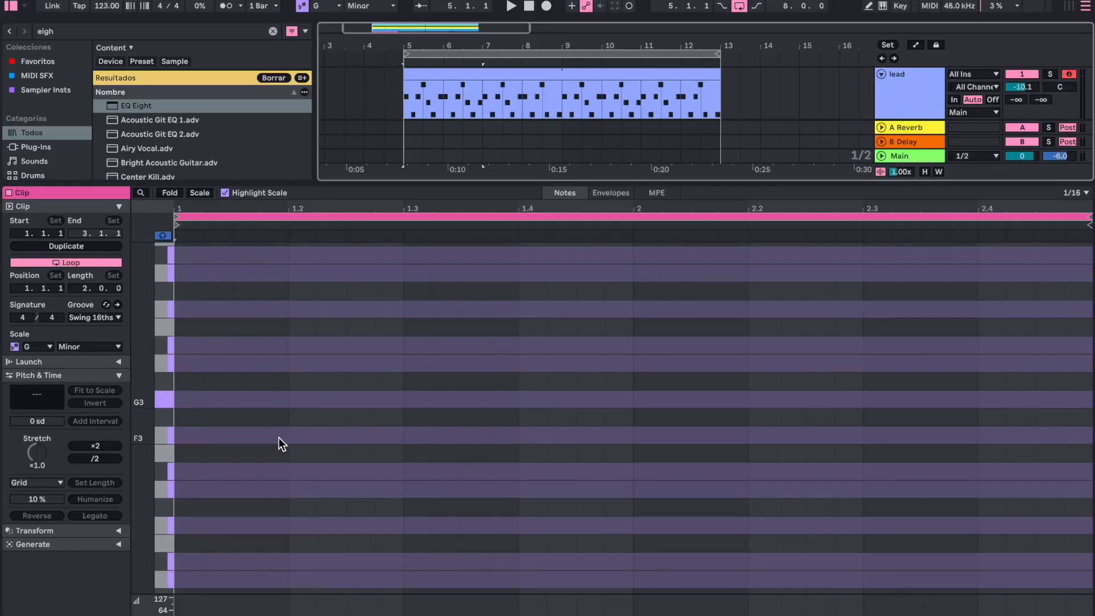
left_click(240, 526)
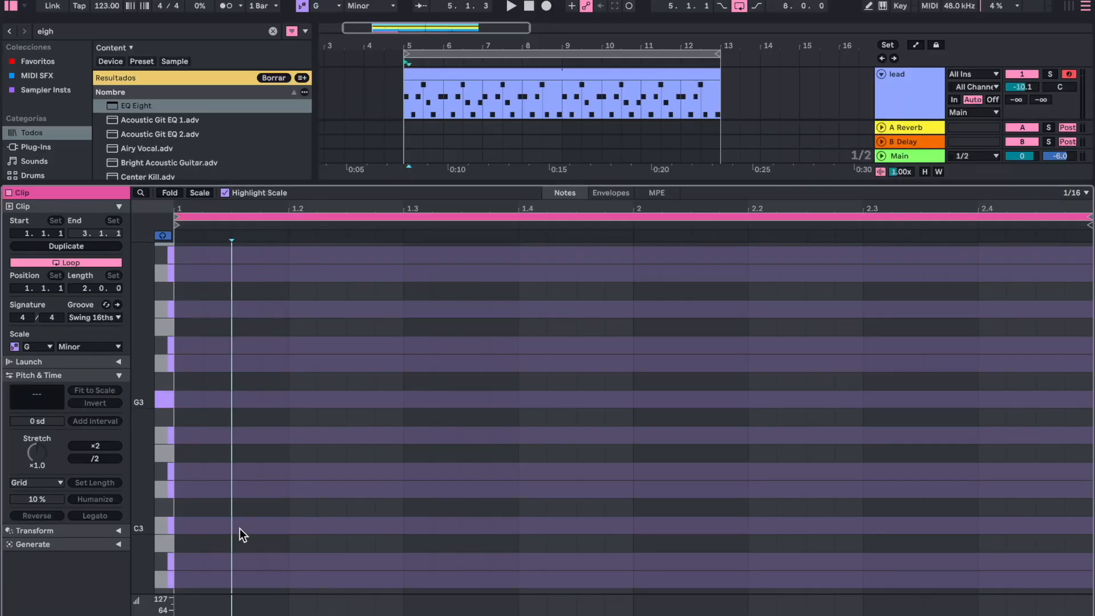
left_click_drag(240, 528, 286, 528)
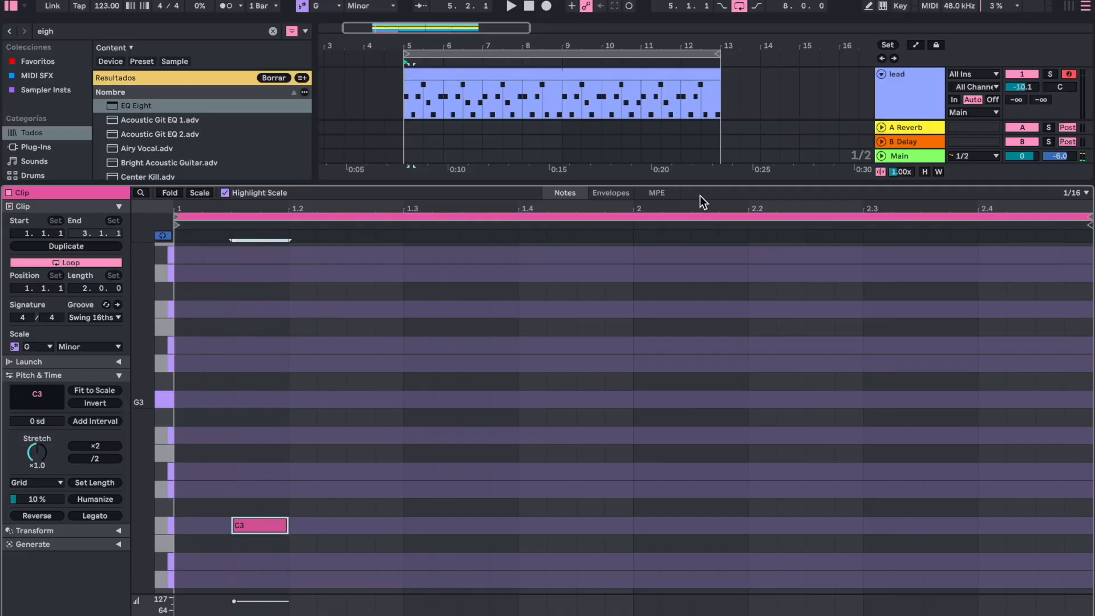
key("ctrl+alt+l")
- Set the closed hi-hat track's volume to -11.3 dB and duplicate the C3 note onto every offbeat of its two-bar clip
left_click(1026, 433)
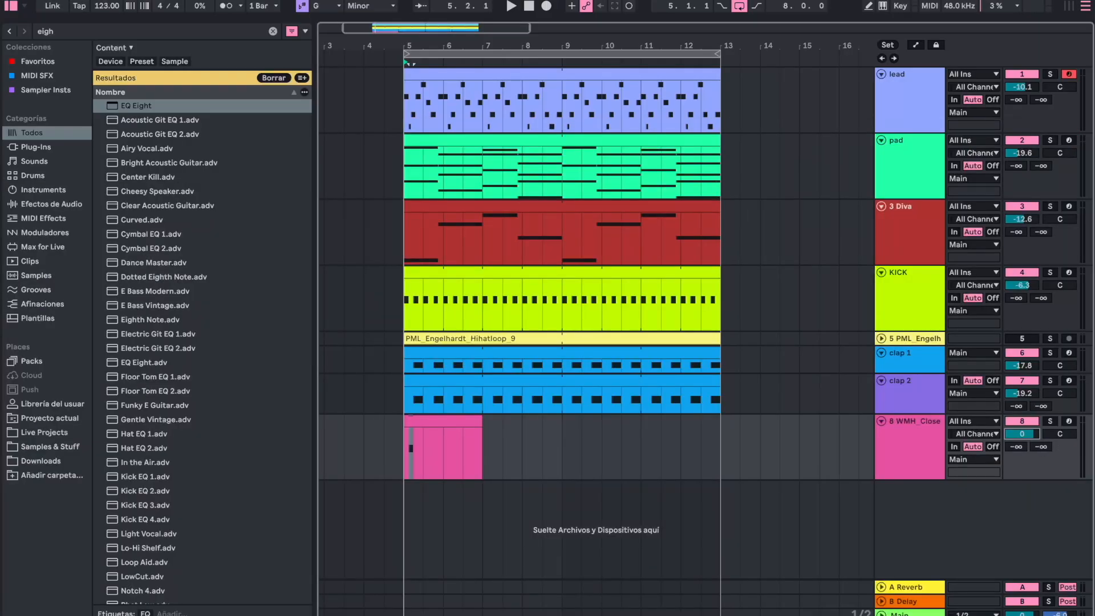
double_click(415, 419)
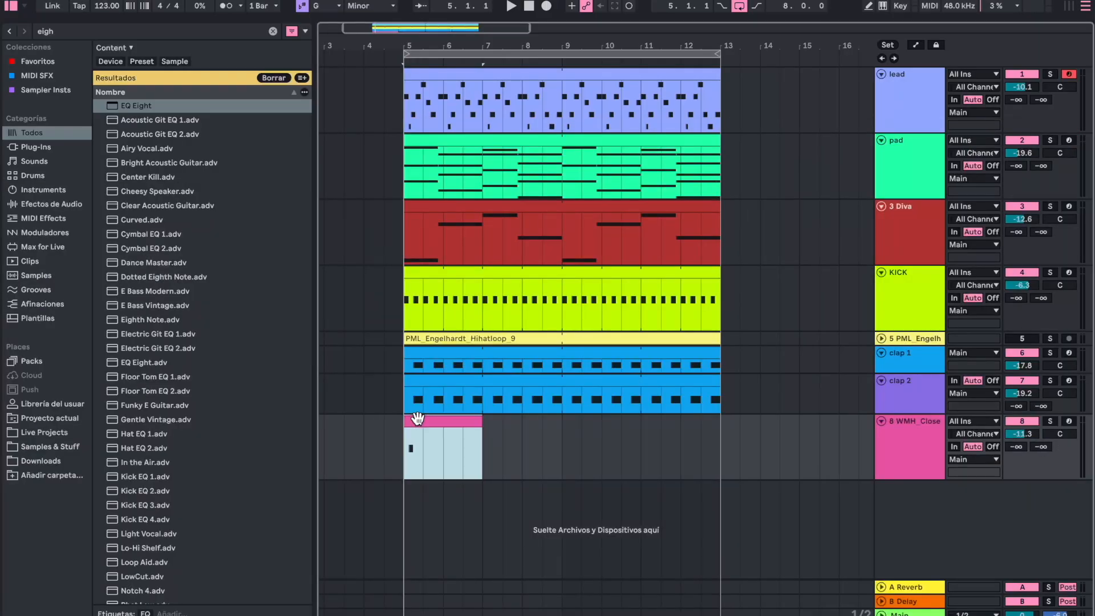
left_click_drag(277, 457, 165, 577)
key("ctrl+d")
key("ctrl+d")
key("ctrl+d")
key("ctrl+d")
key("ctrl+d")
key("ctrl+d")
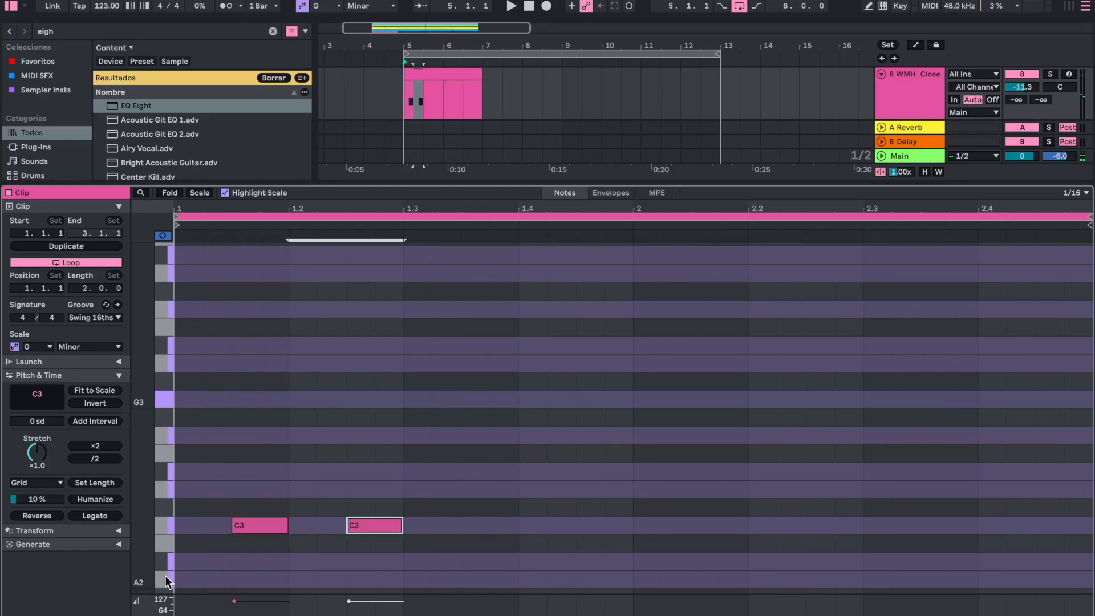
key("ctrl+d")
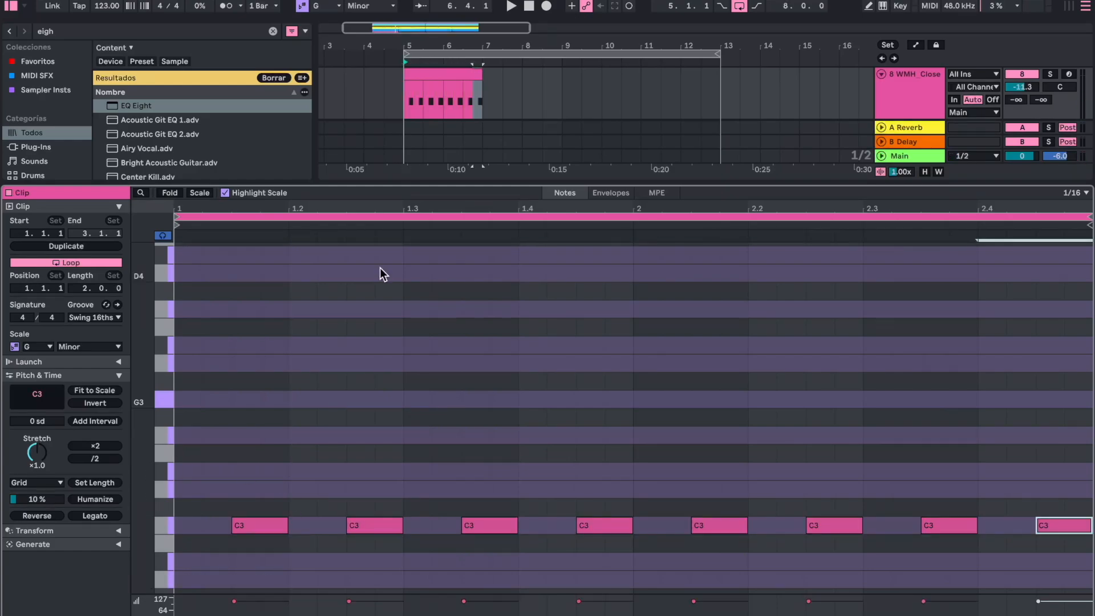
double_click(493, 180)
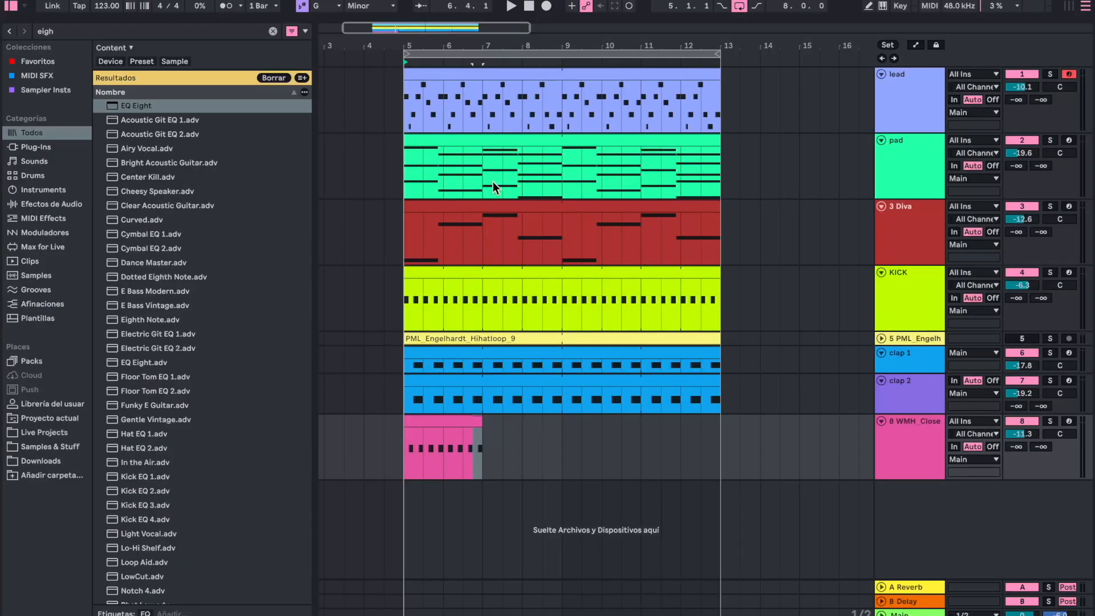
- Raise the closed hi-hat volume to -10.7 dB during playback and extend its looped clip to bar 13
key("space")
left_click_drag(1024, 433, 1025, 432)
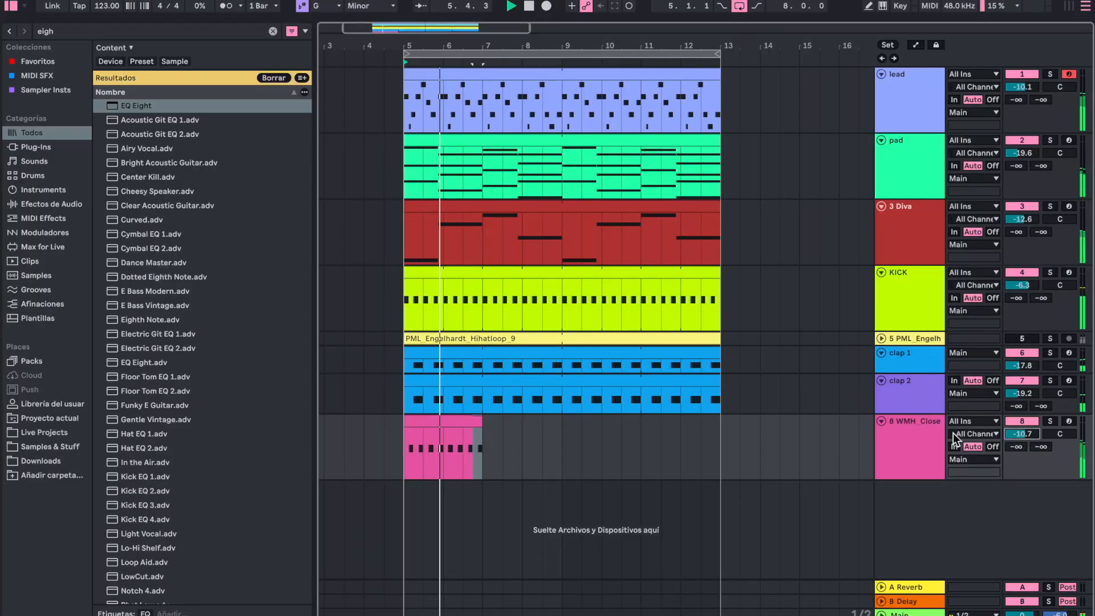
key("space")
left_click_drag(482, 422, 720, 421)
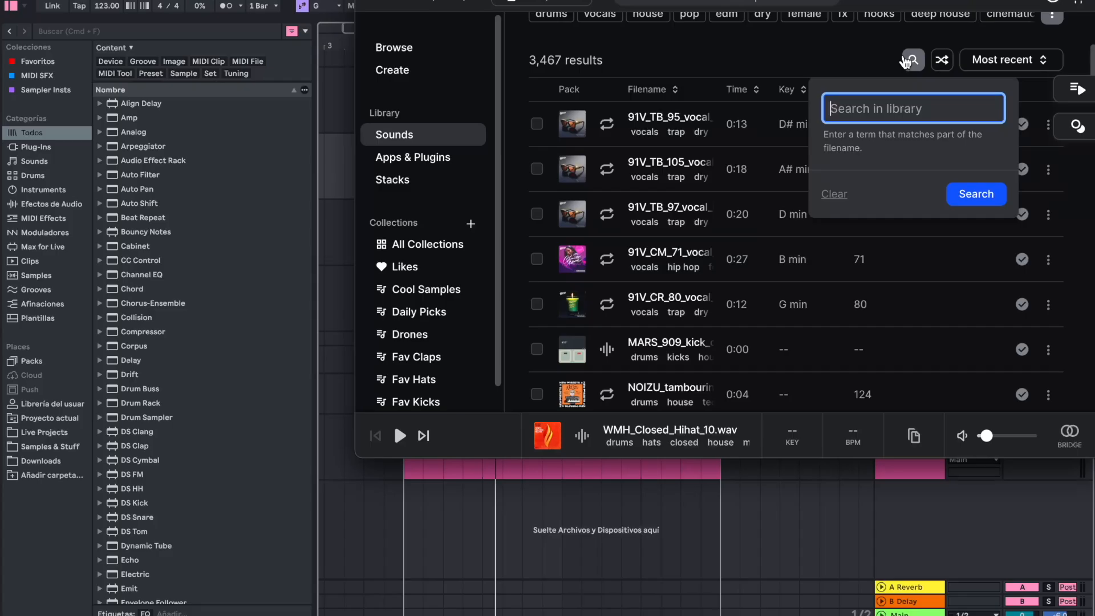
- Search the Splice sample library for "shaker" and preview the TA_9DH_SHAKER_LOOP_124 loop
type("shaker")
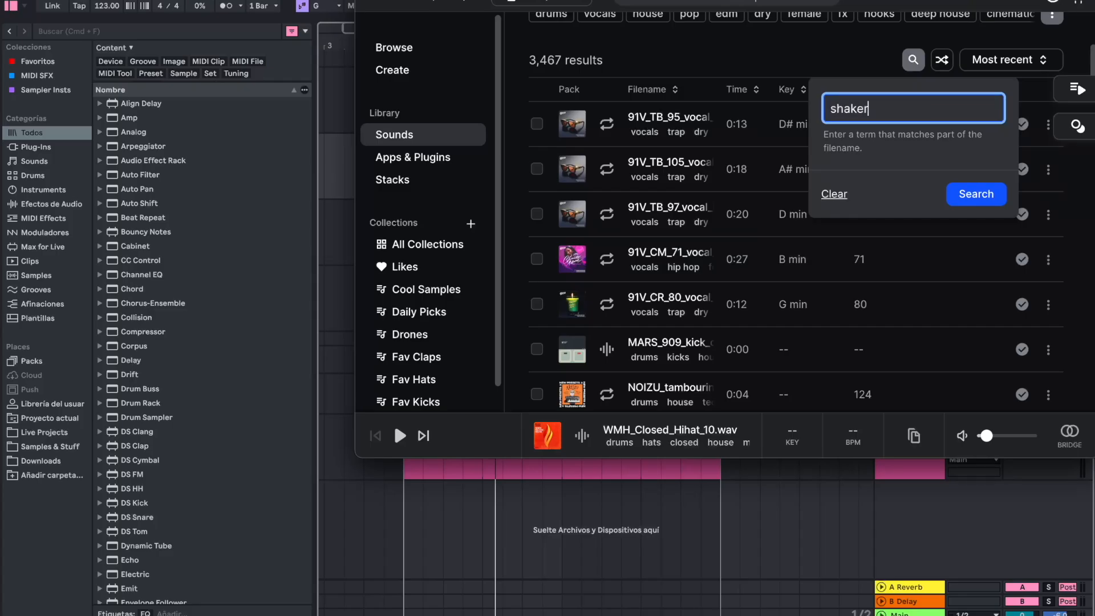
key("Return")
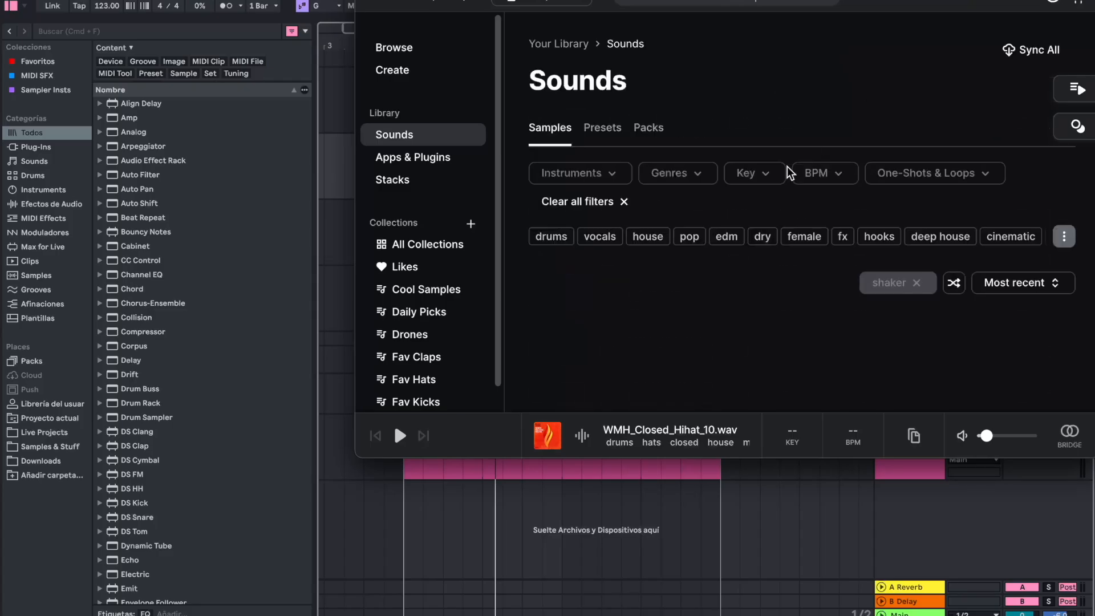
scroll(673, 200, "down", 2)
left_click(606, 271)
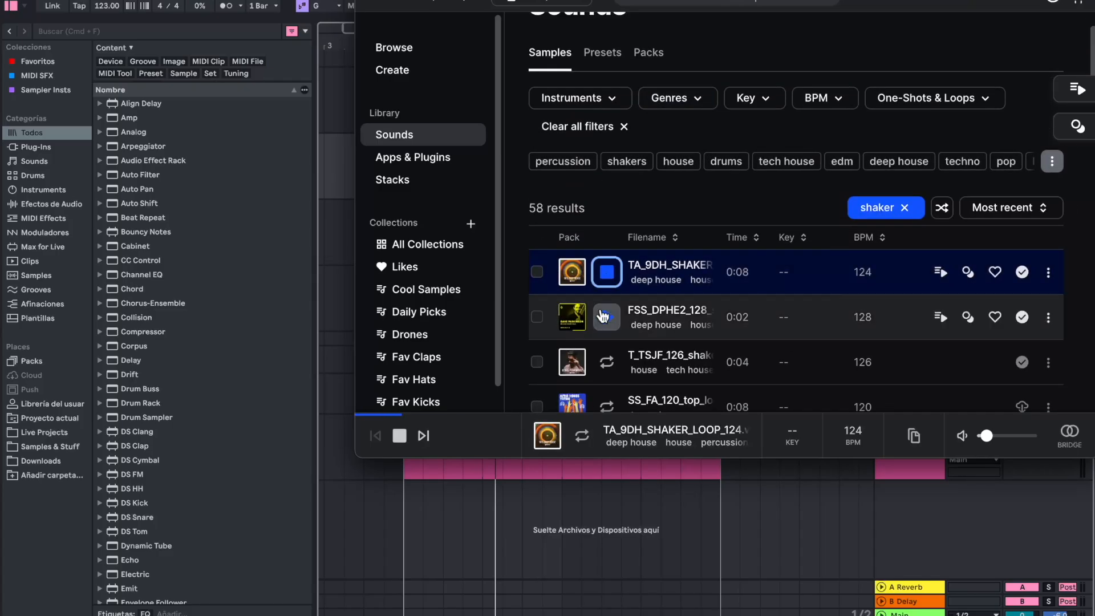
left_click(606, 278)
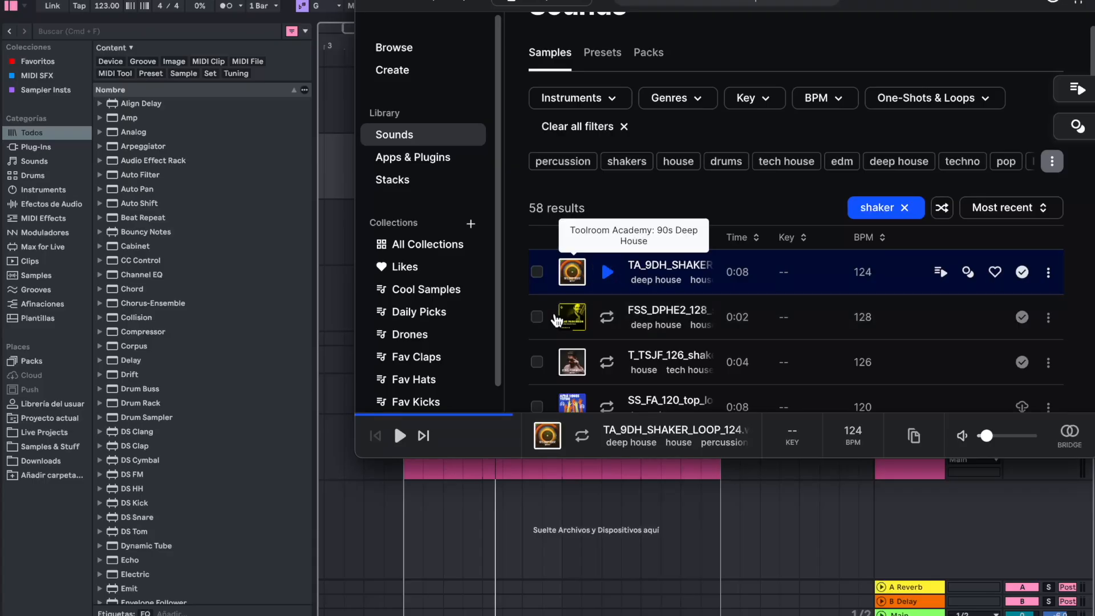
- Place TA_9DH_SHAKER_LOOP_124 at bar 5 on a new audio track, set its volume to -16.9 dB, and extend it to bar 13
left_click_drag(571, 271, 435, 491)
left_click(450, 491)
left_click_drag(1024, 504, 1024, 506)
key("space")
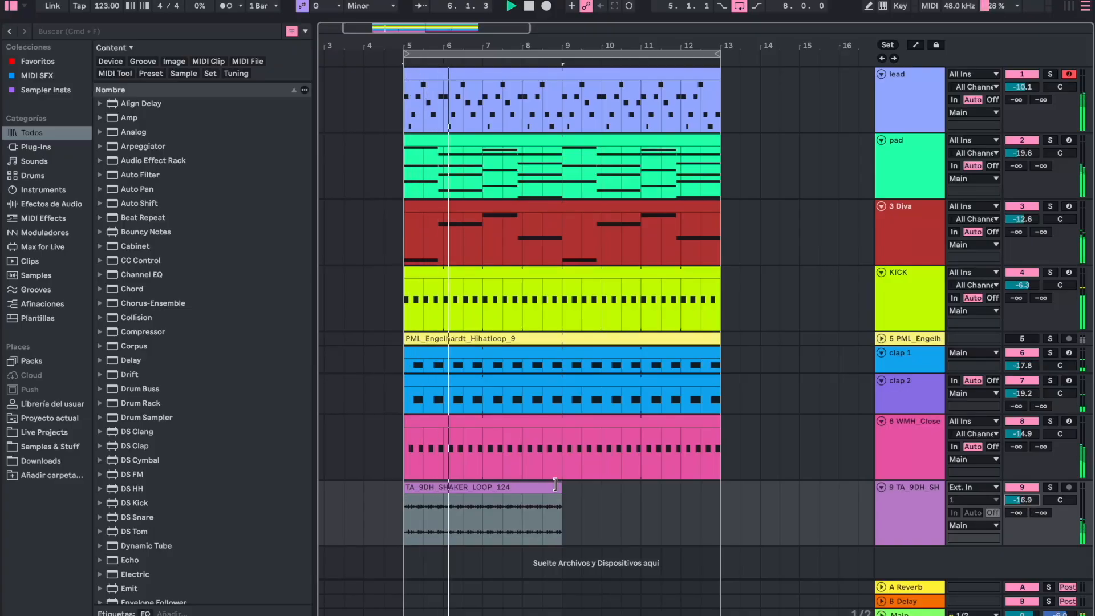
left_click_drag(561, 486, 712, 486)
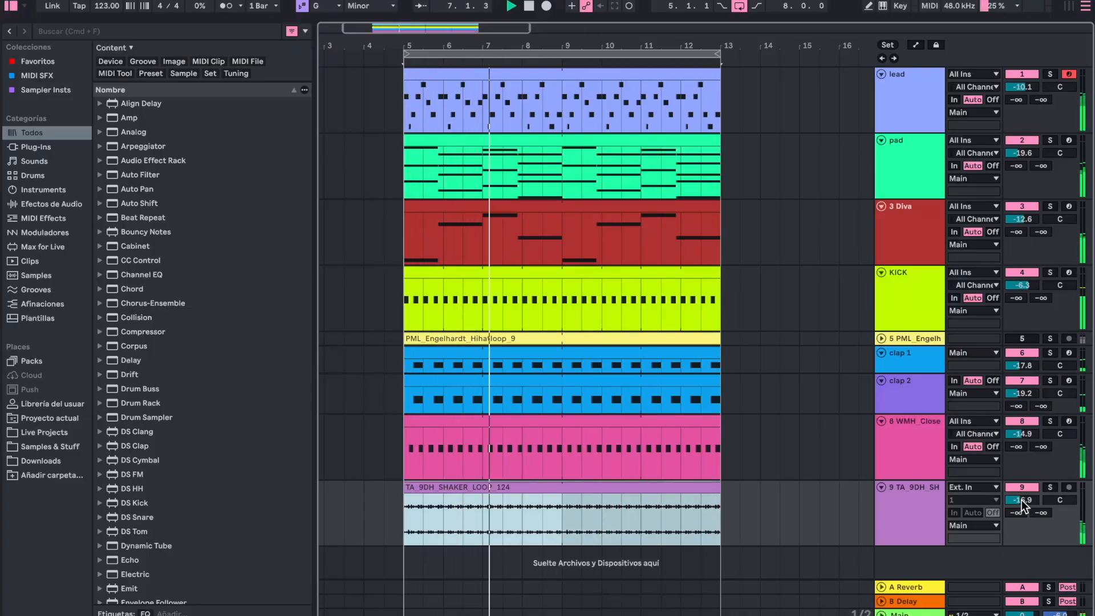
key("space")
- Reduce the heights of the closed hi-hat, shaker and KICK tracks in the arrangement
scroll(624, 364, "left", 2)
key("h")
key("h")
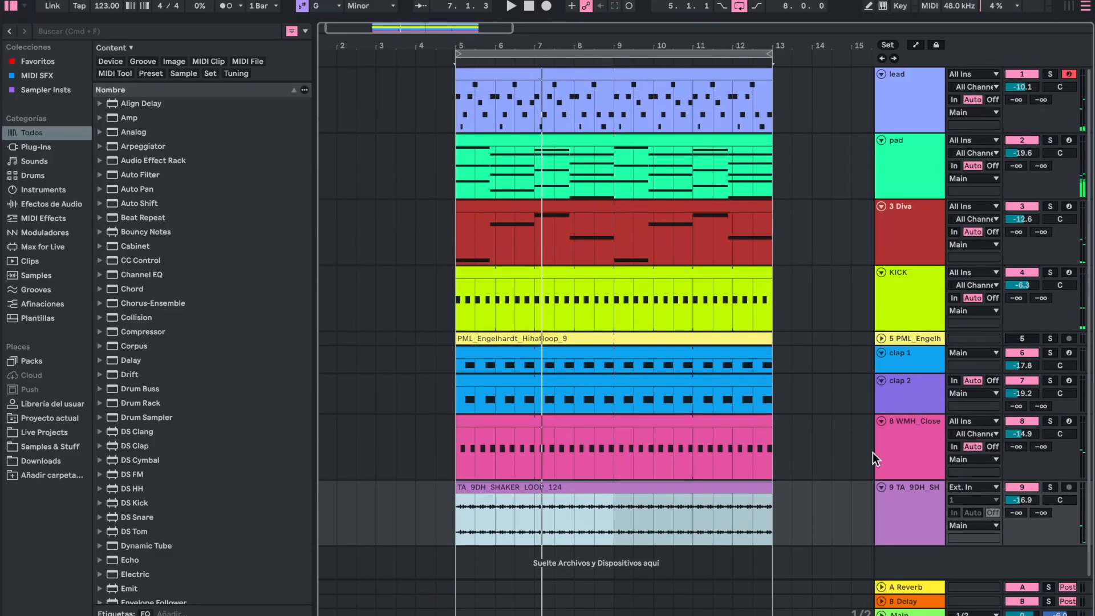
left_click_drag(900, 478, 903, 445)
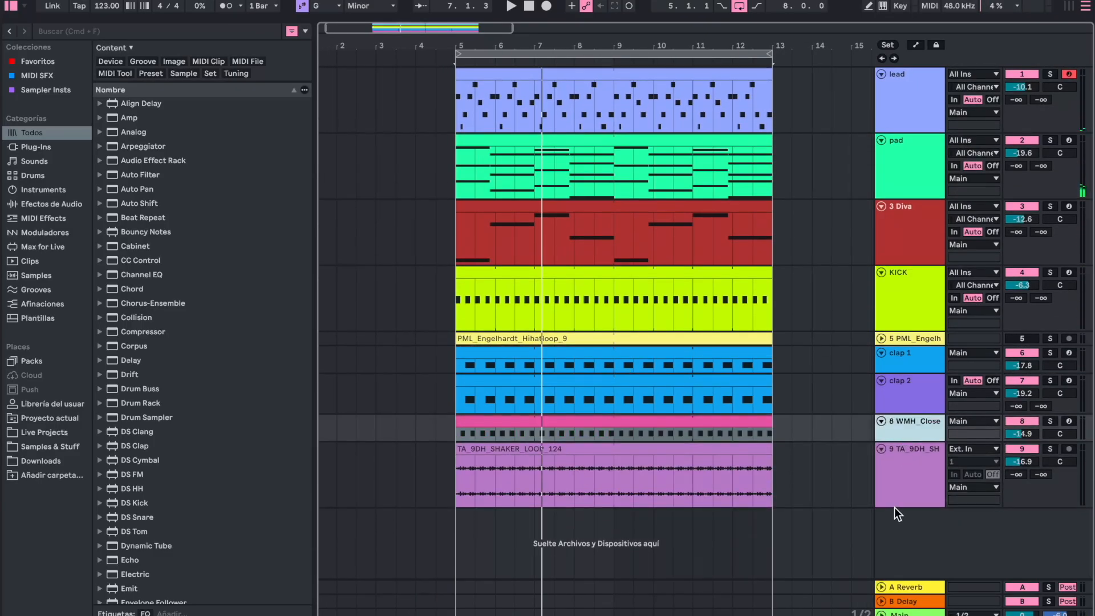
left_click_drag(894, 507, 896, 481)
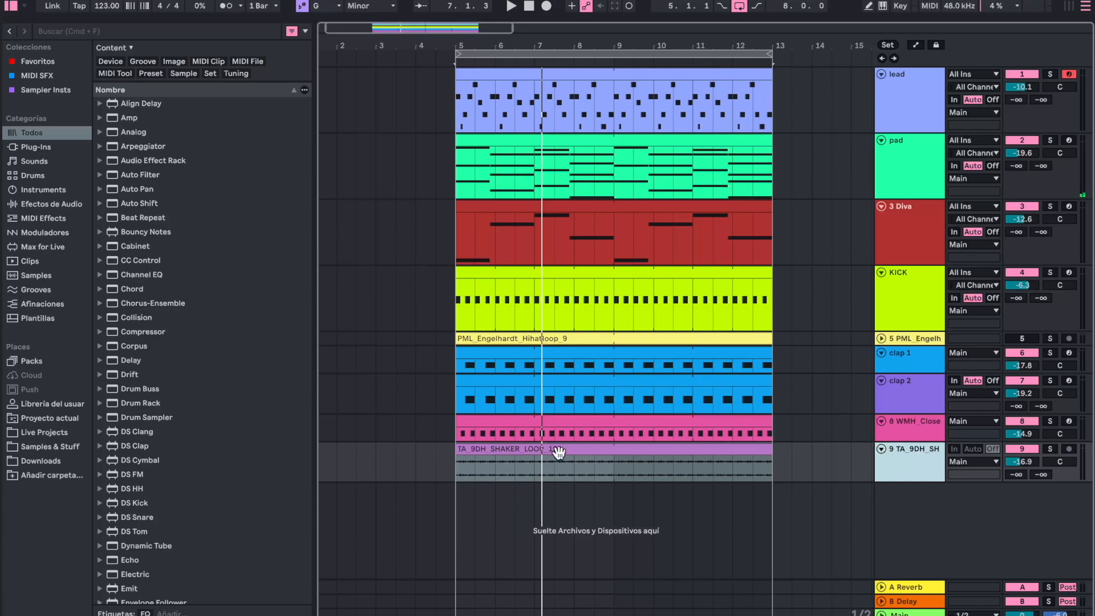
left_click_drag(905, 331, 913, 301)
- Listen to the shaker track in solo from bar 6, and turn its solo off again
left_click(507, 437)
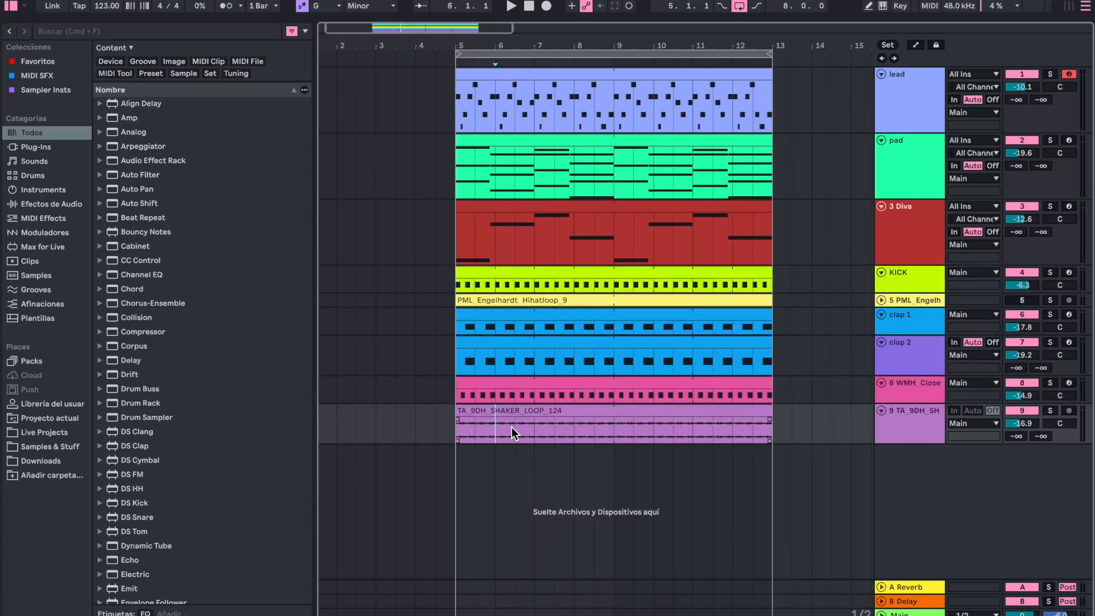
left_click(1050, 411)
key("space")
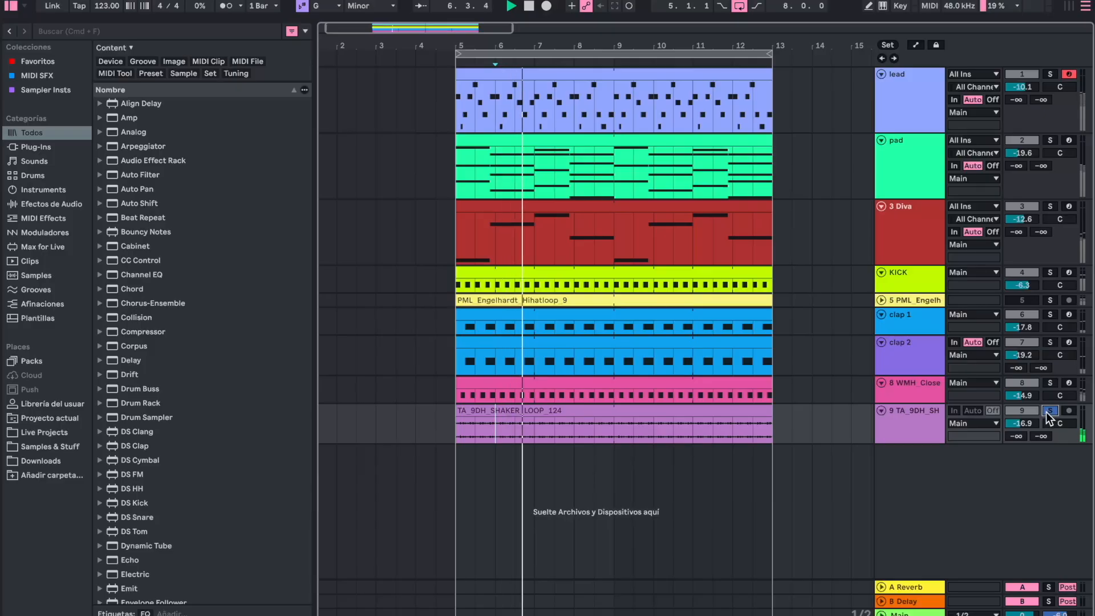
key("space")
left_click(1050, 411)
- Reduce the heights of the Diva, pad and lead tracks in the arrangement
left_click_drag(910, 261, 910, 238)
left_click_drag(906, 198, 906, 175)
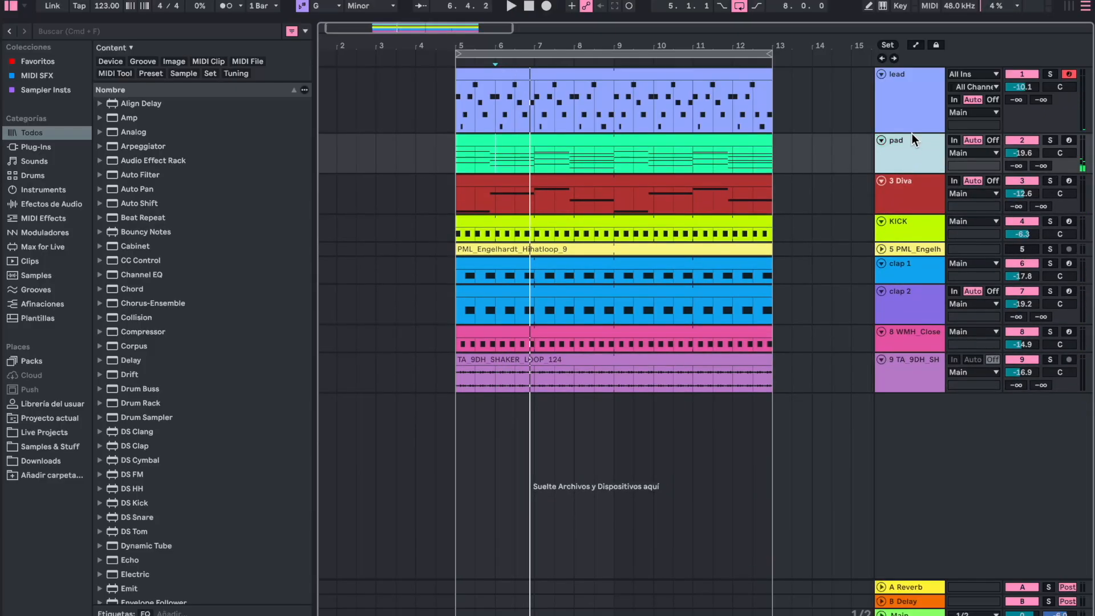
left_click_drag(911, 132, 913, 104)
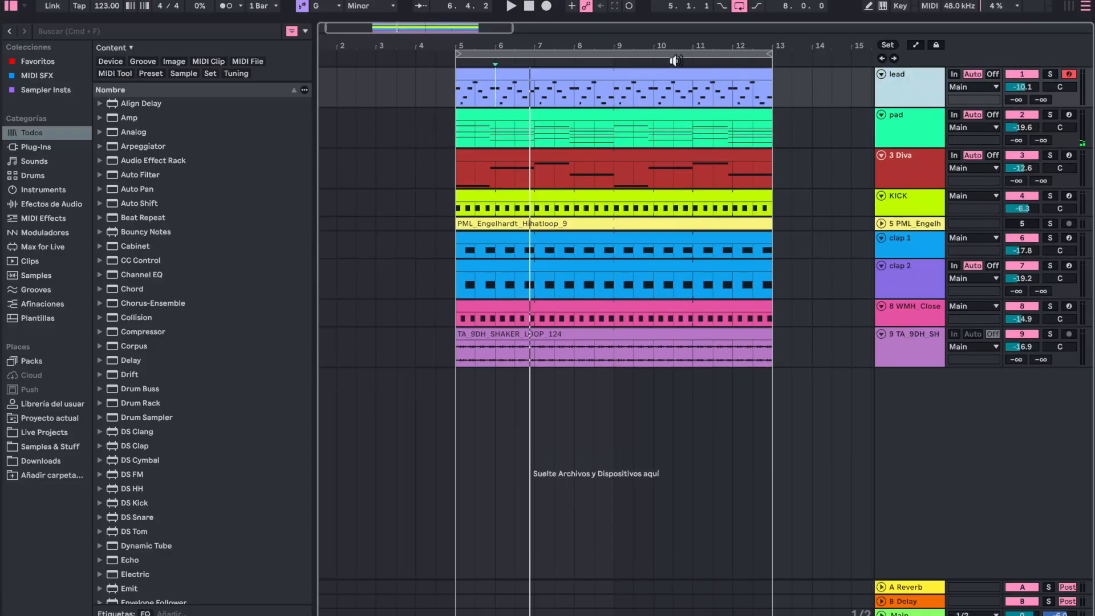
- Play the full arrangement from bar 5 to check the mix with the shaker loop
left_click(453, 345)
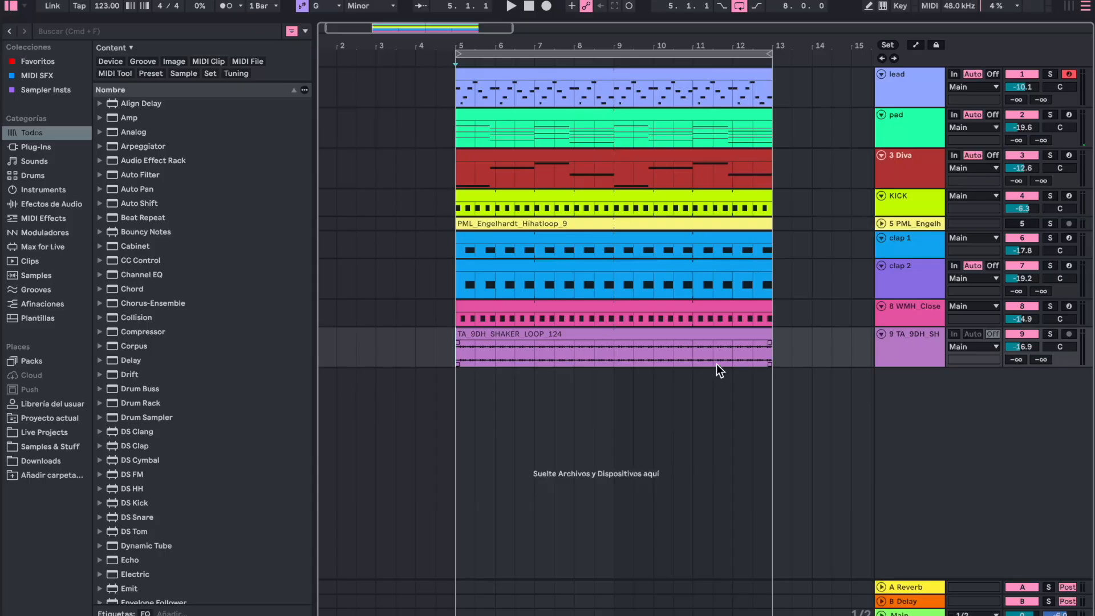
key("space")
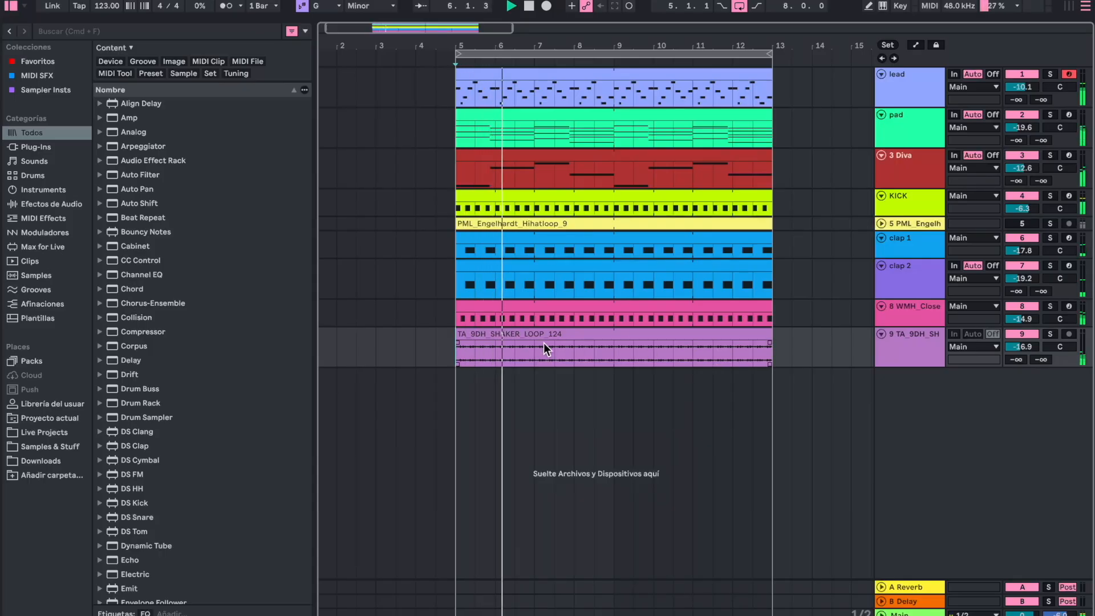
key("space")
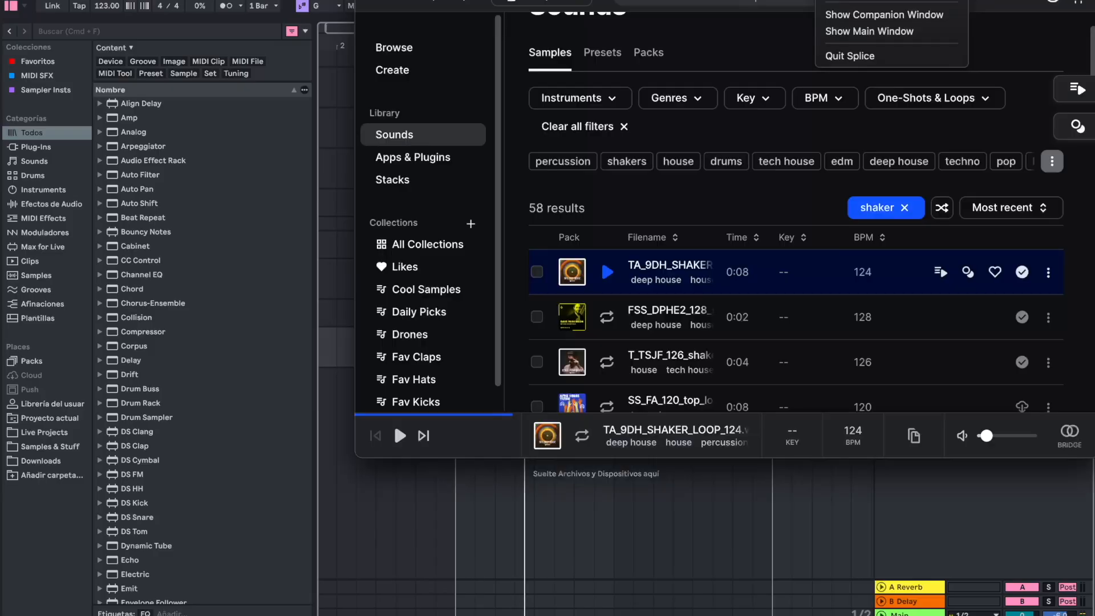
- Preview further shaker loops in Splice, including the 120 BPM top loop and the 135 BPM loop
left_click(595, 336)
scroll(607, 319, "down", 3)
left_click(608, 285)
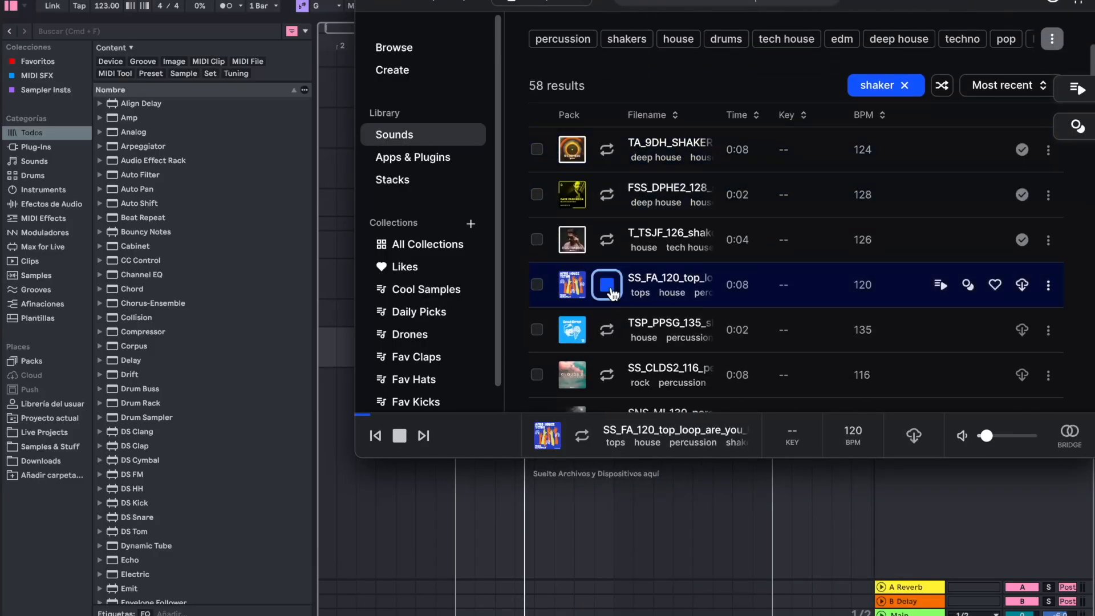
left_click(609, 288)
left_click(609, 330)
left_click(610, 334)
scroll(611, 334, "down", 3)
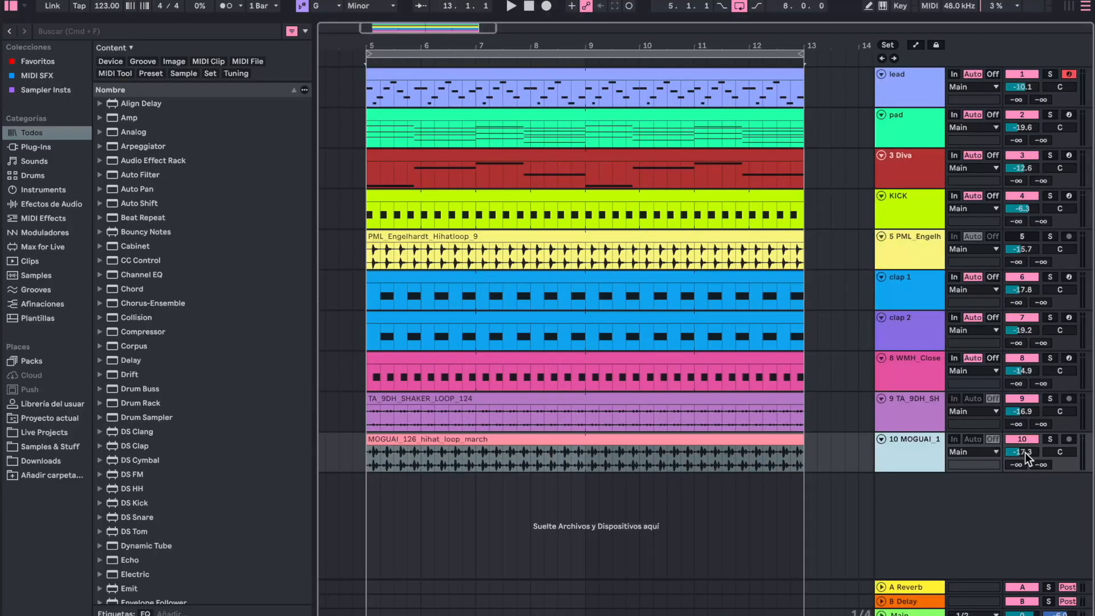
- Play the arrangement and lower the MOGUAI hi-hat loop to -26.6 dB and the shaker loop to -28.0 dB
key("space")
left_click_drag(1031, 451, 1030, 464)
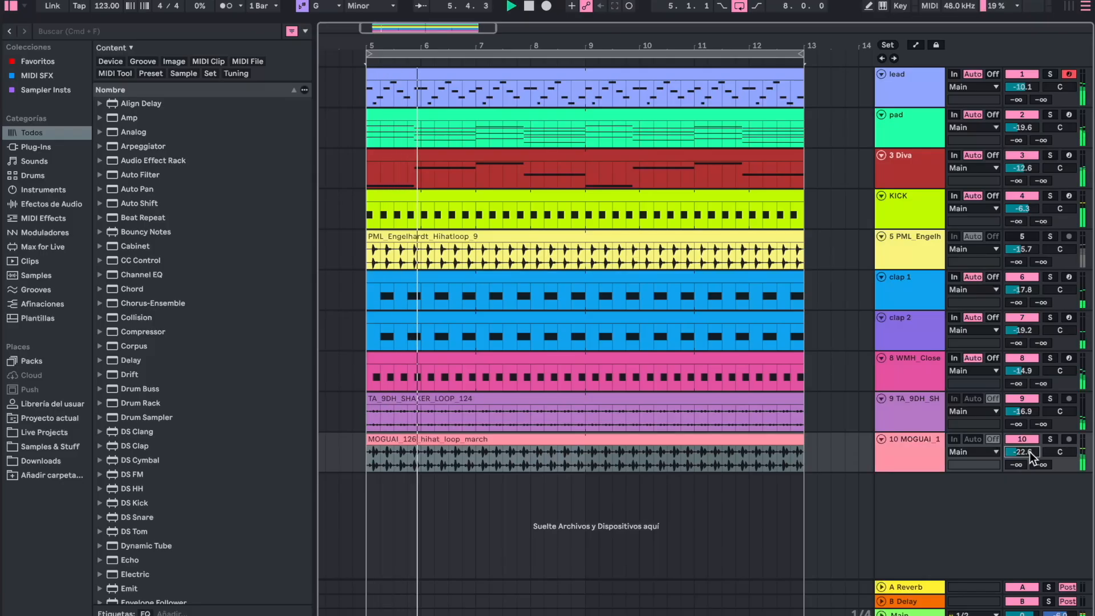
mouse_move(1030, 411)
left_mouse_down()
mouse_move(1027, 459)
mouse_move(1027, 414)
left_mouse_up()
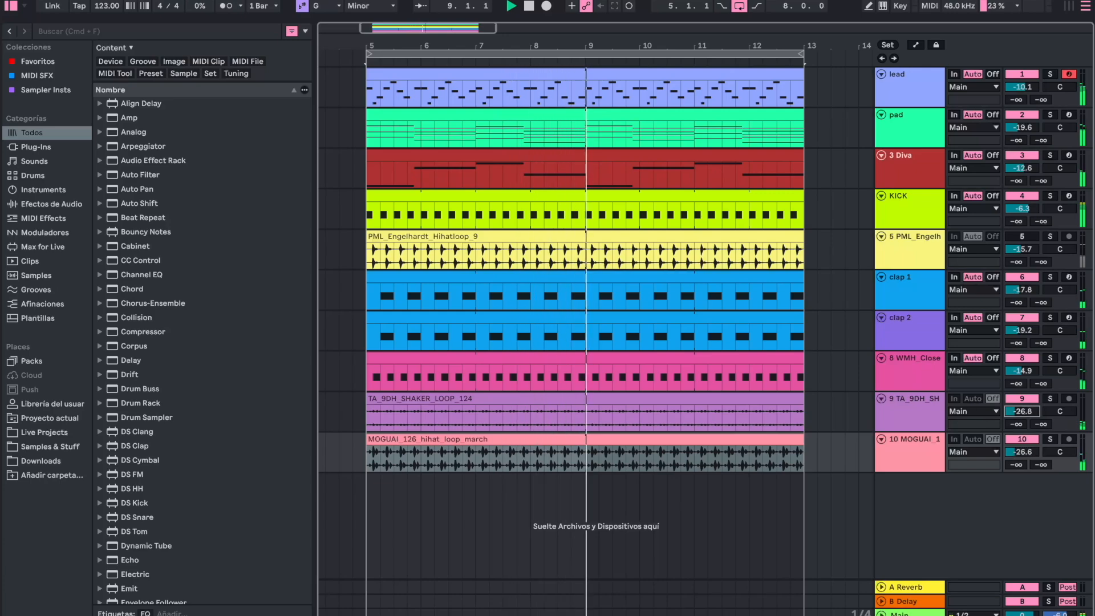
- Check the closed hi-hat track in solo, set its volume to -14.2 dB in the full mix, and stop playback
left_click(1049, 357)
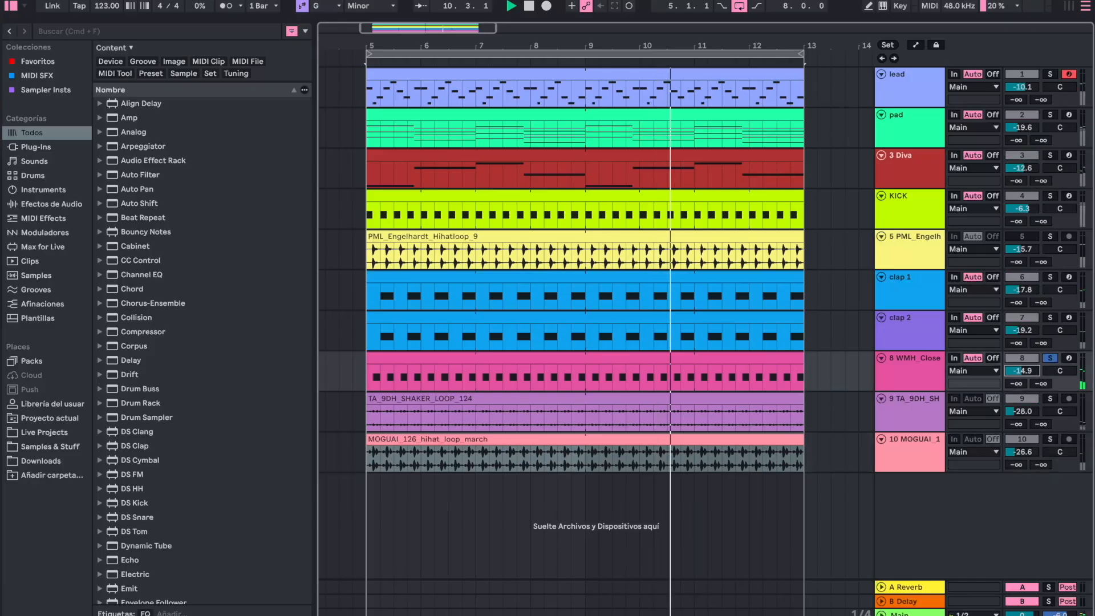
left_click(1053, 357)
left_click(1027, 359)
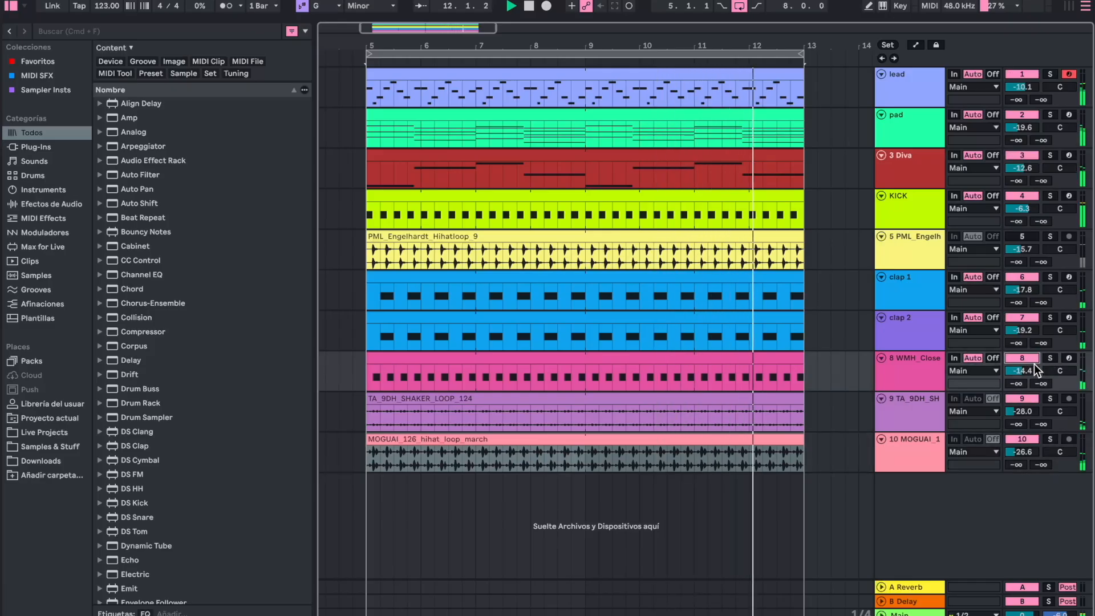
left_click(1033, 362)
left_click(1032, 370)
key("space")
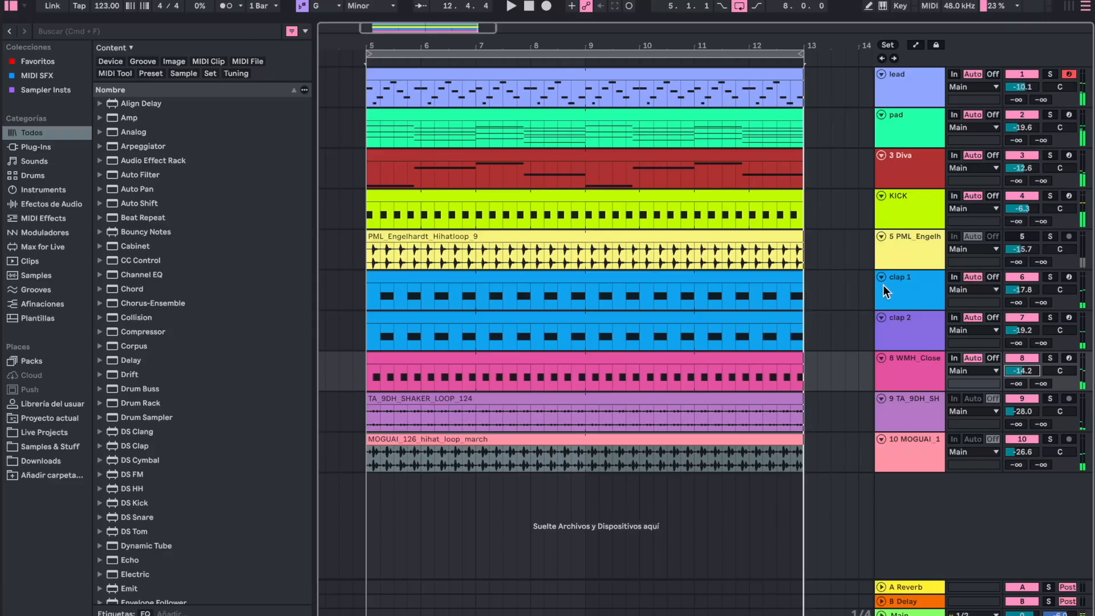
- Pan the PML Engelhardt hi-hat loop to 6R and listen to it in solo
left_click(916, 222)
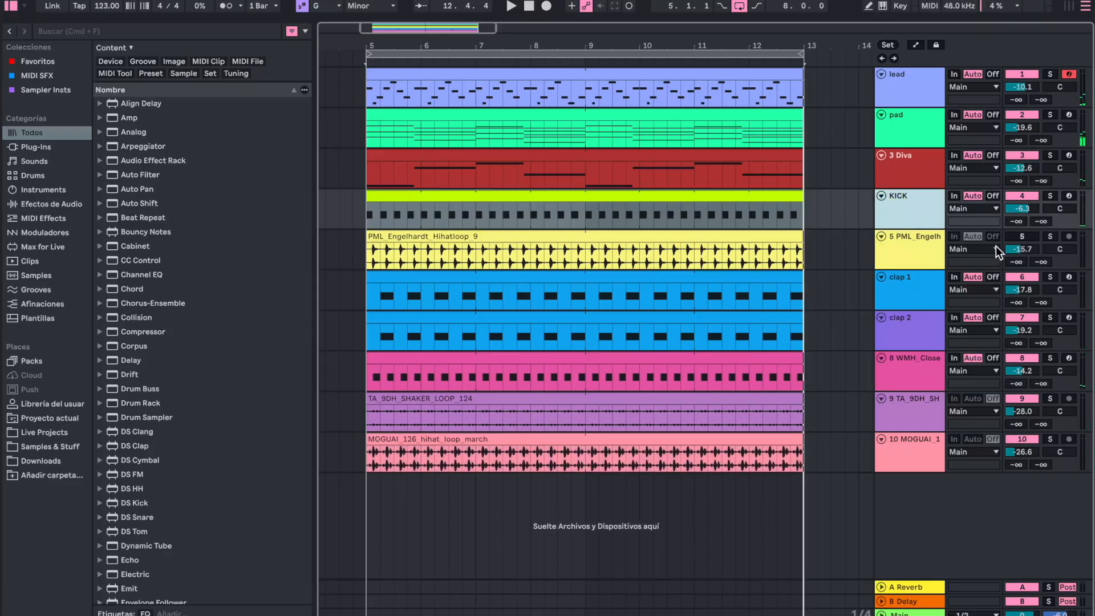
left_click(922, 261)
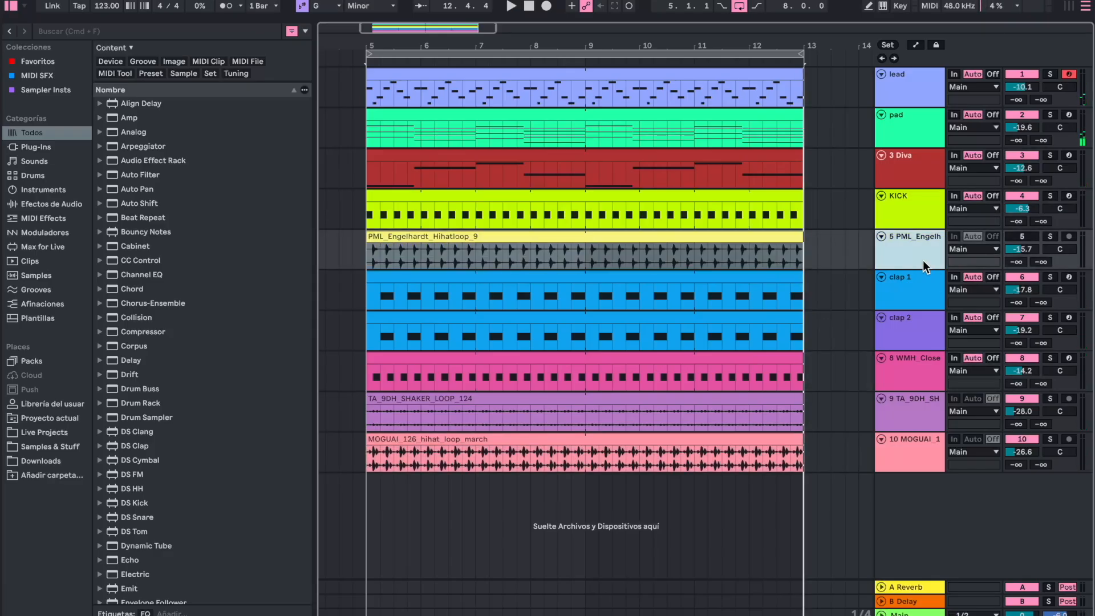
left_click(1051, 237)
left_click_drag(1059, 249, 1059, 245)
key("space")
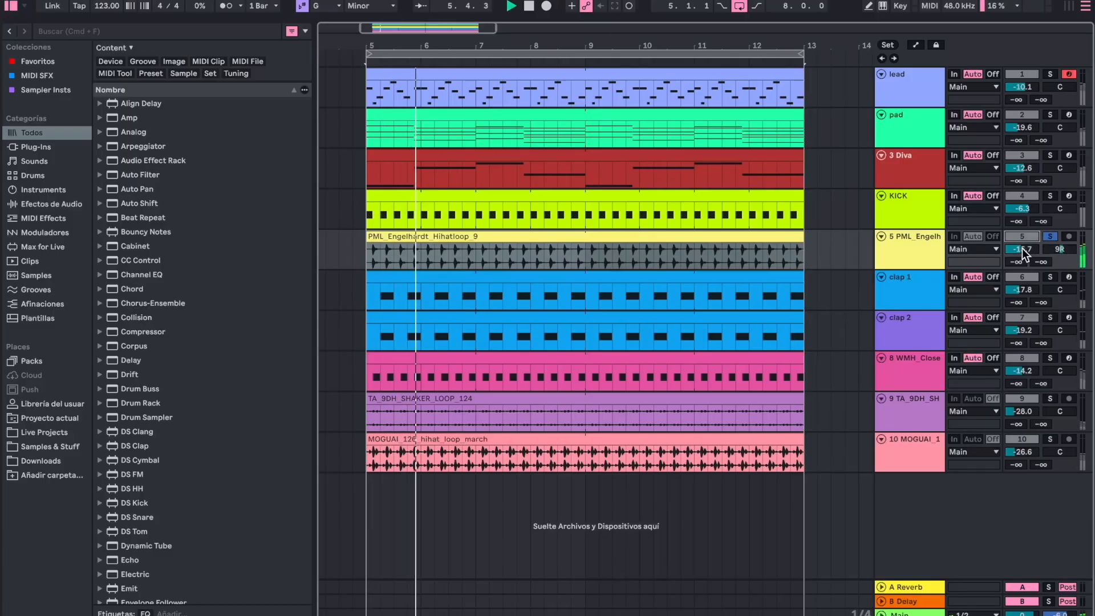
left_click(1050, 237)
- Activate the PML Engelhardt hi-hat loop in the full mix and lower its volume to -23.8 dB
left_click_drag(1022, 249, 1022, 267)
left_click(1052, 237)
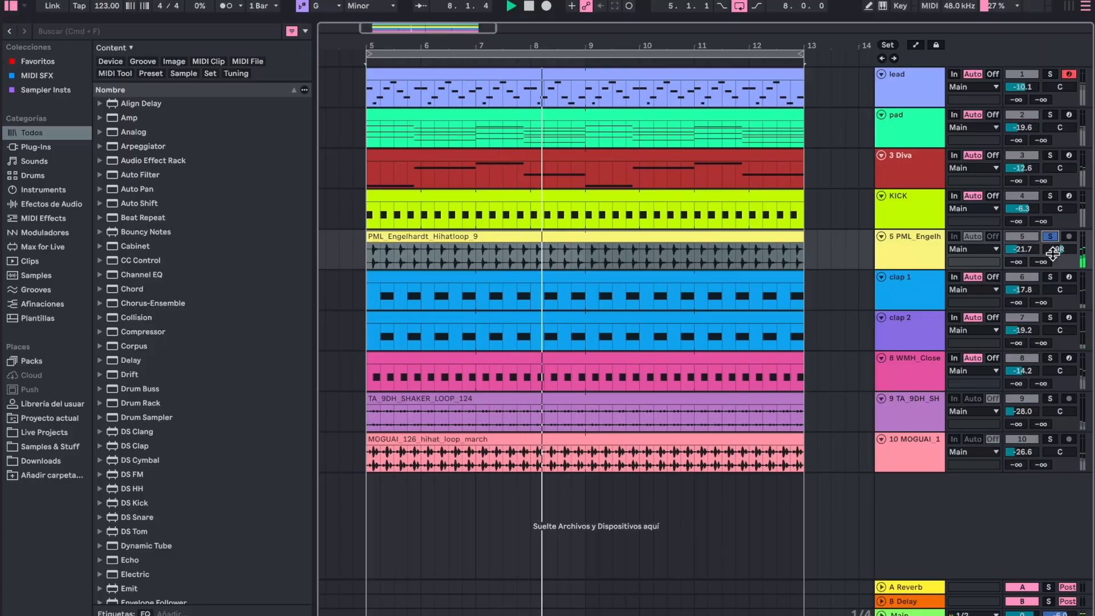
left_click(1050, 237)
left_click(1052, 237)
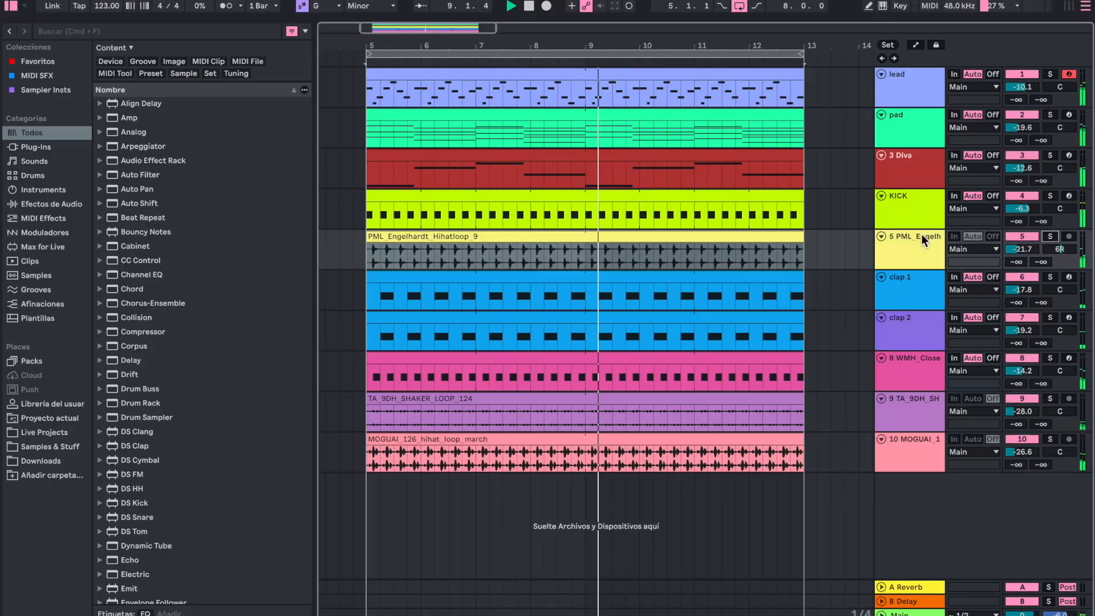
left_click_drag(1022, 249, 1022, 256)
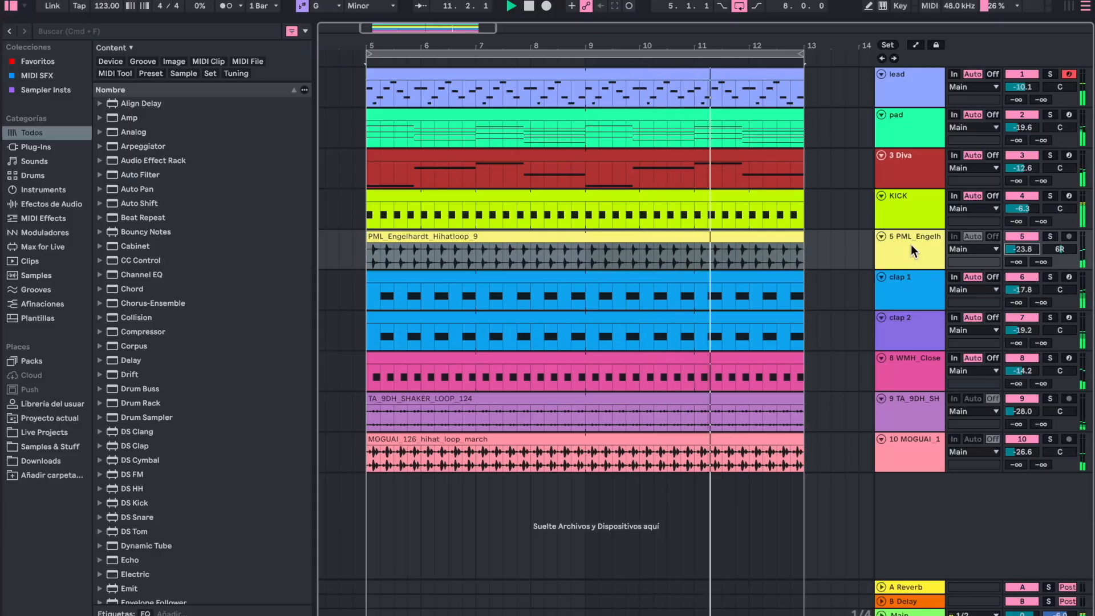
- Group the tracks from KICK through the MOGUAI hi-hat loop and name the group drums
left_click(901, 212)
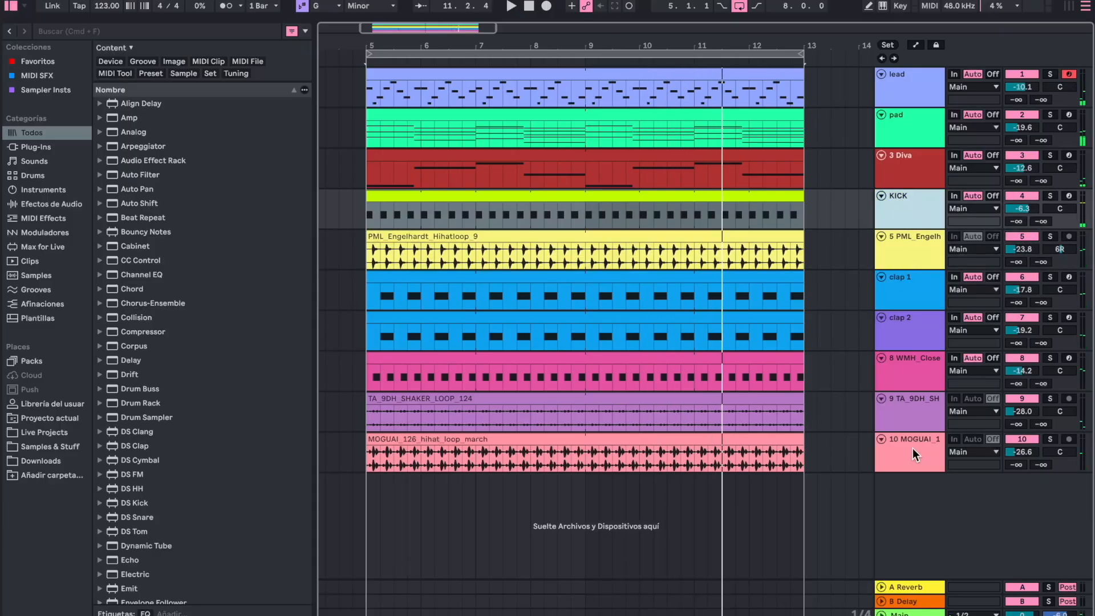
left_click(912, 448, "shift")
key("super+g")
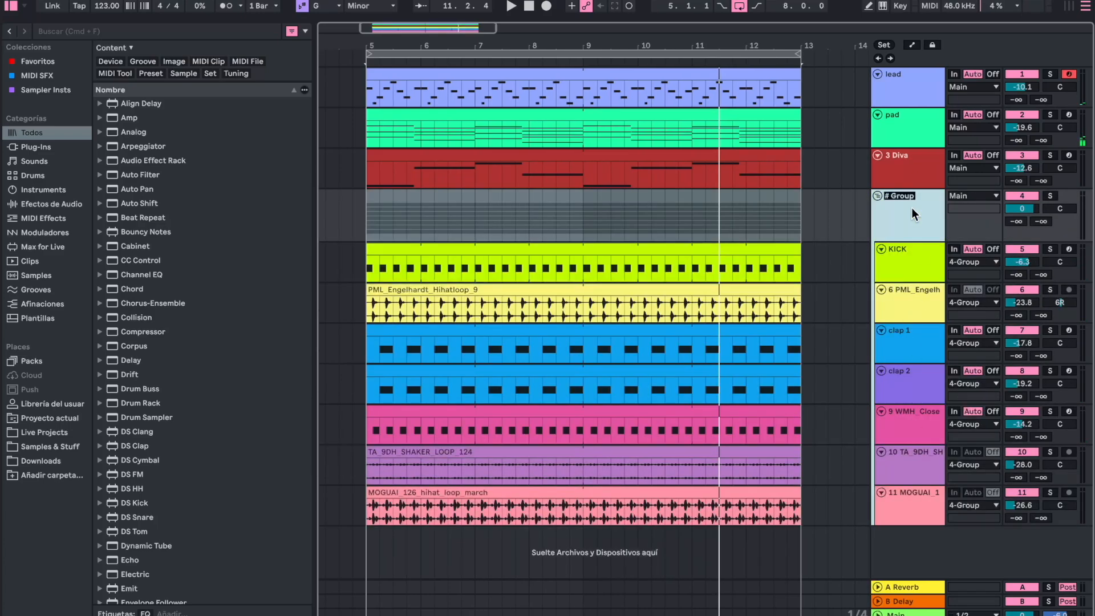
type("drums")
key("Return")
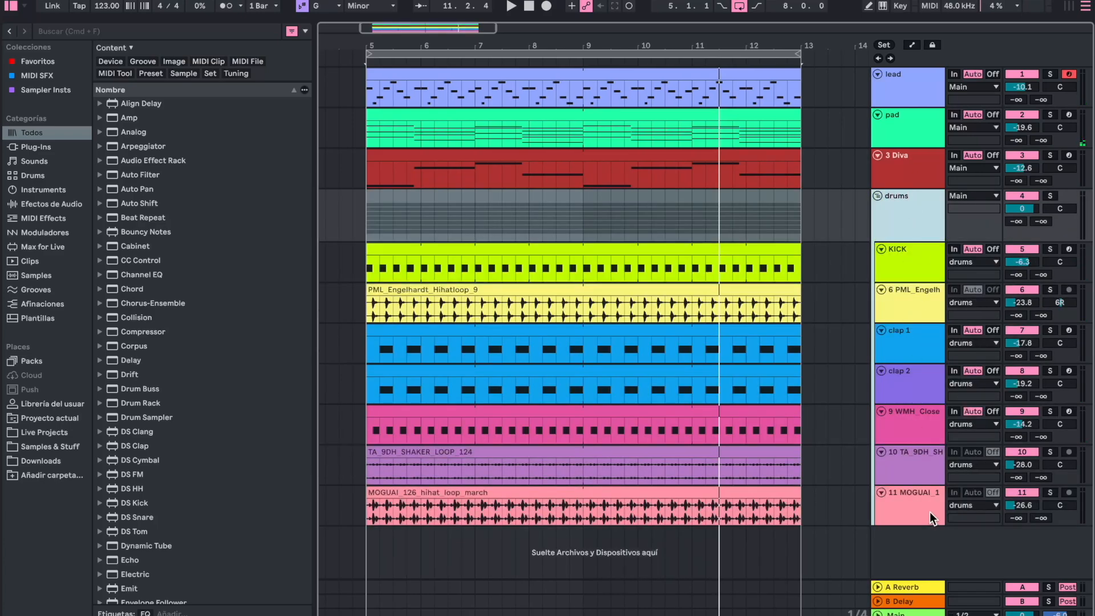
- Colour the drums group and its tracks purple, and assign the track colour to the grouped tracks and clips
left_click(915, 501, "shift")
right_click(915, 502)
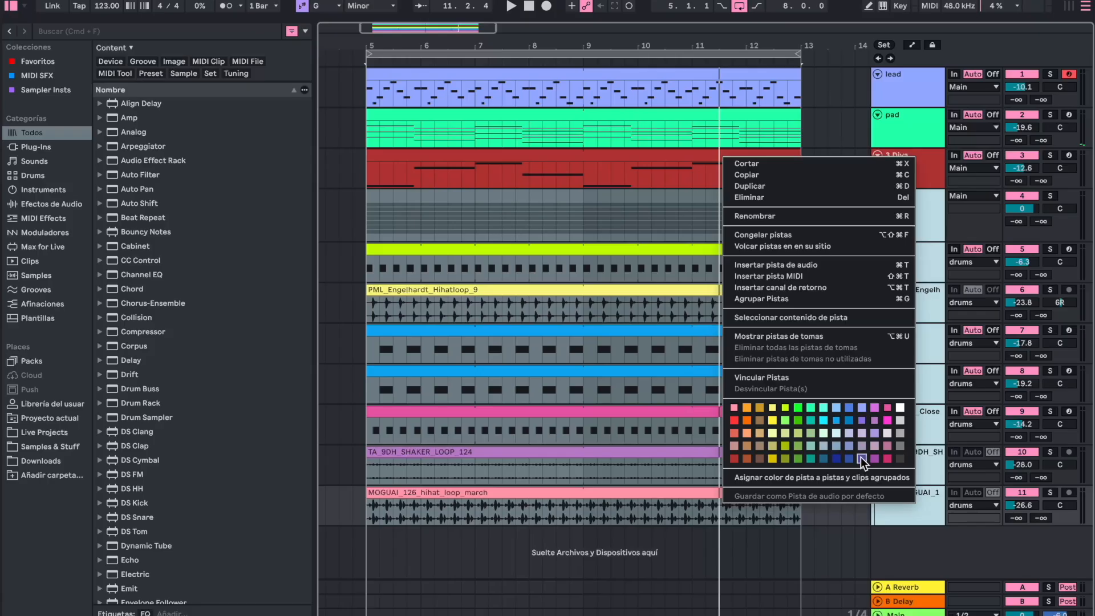
left_click(863, 419)
right_click(907, 395)
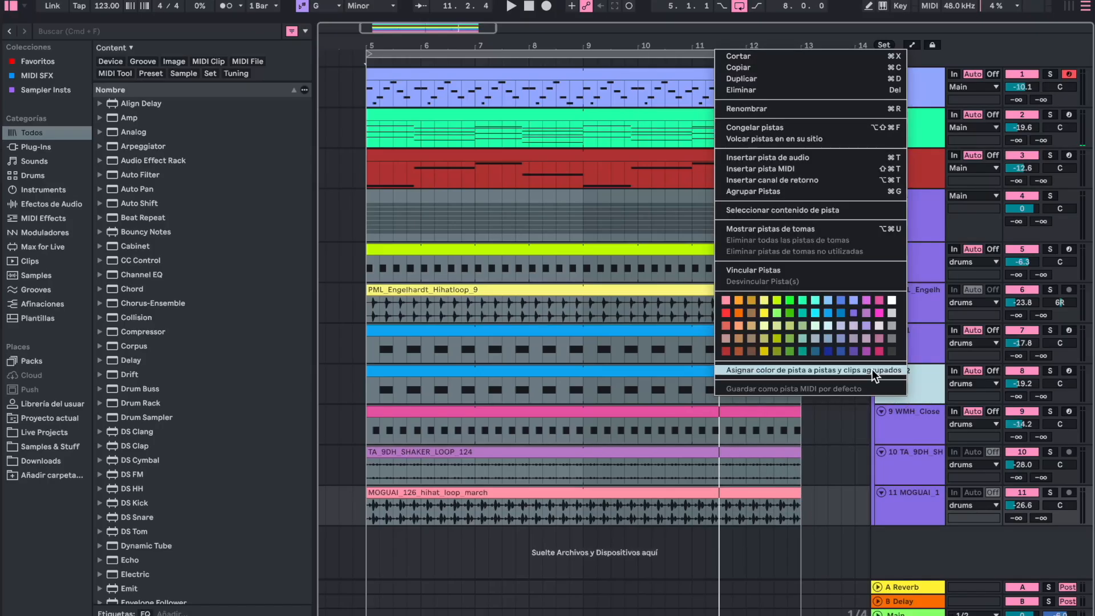
left_click(871, 371)
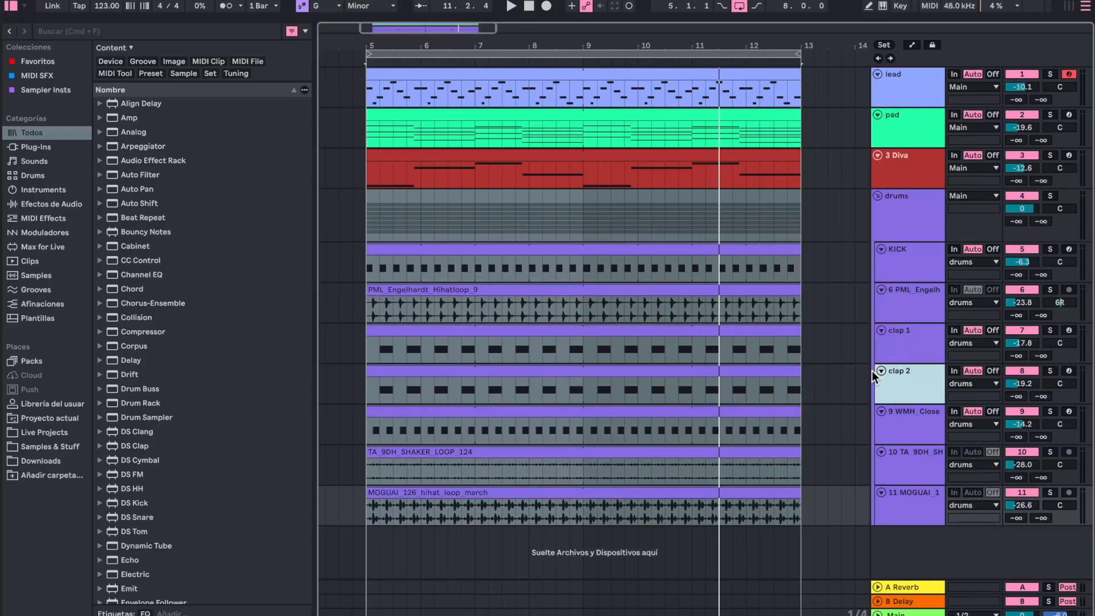
- Group the tracks from the PML Engelhardt loop through the MOGUAI loop inside drums and name the subgroup percs
left_click(918, 308)
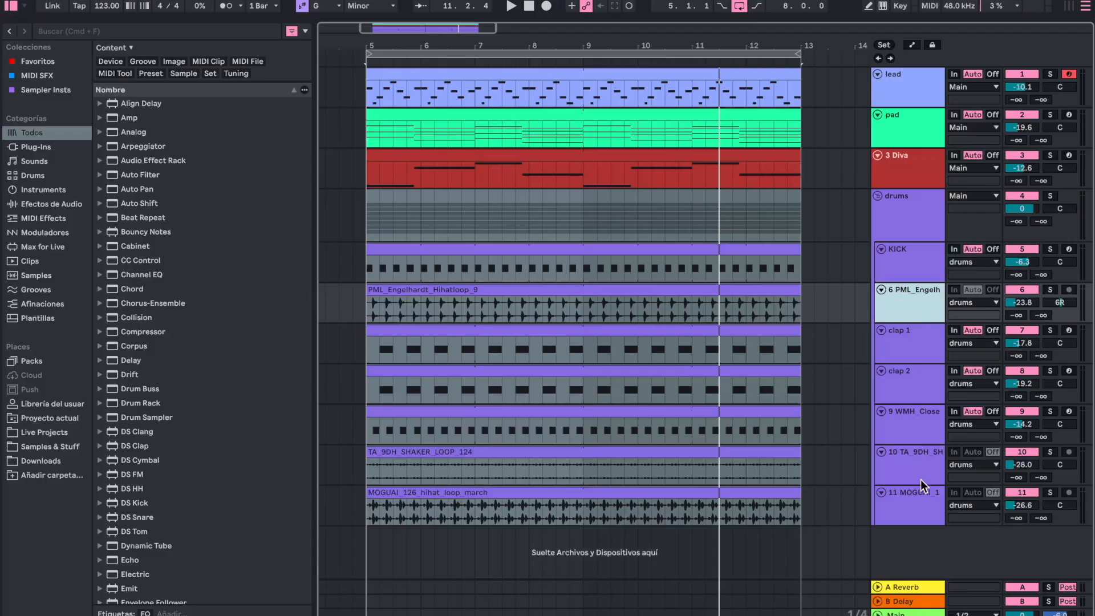
left_click(917, 507, "shift")
key("super+g")
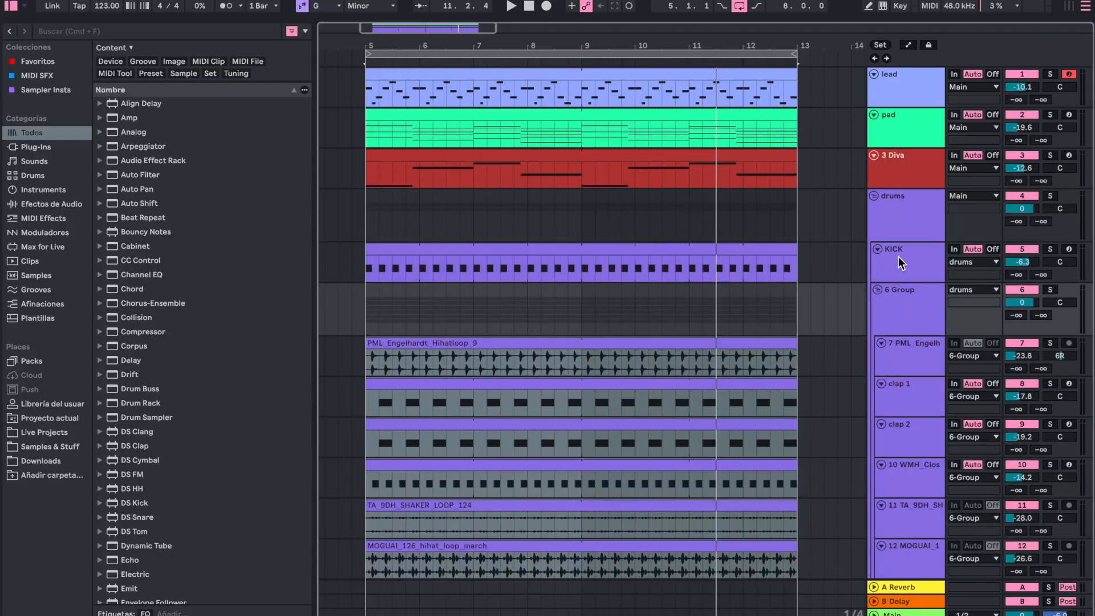
scroll(897, 404, "down", 1)
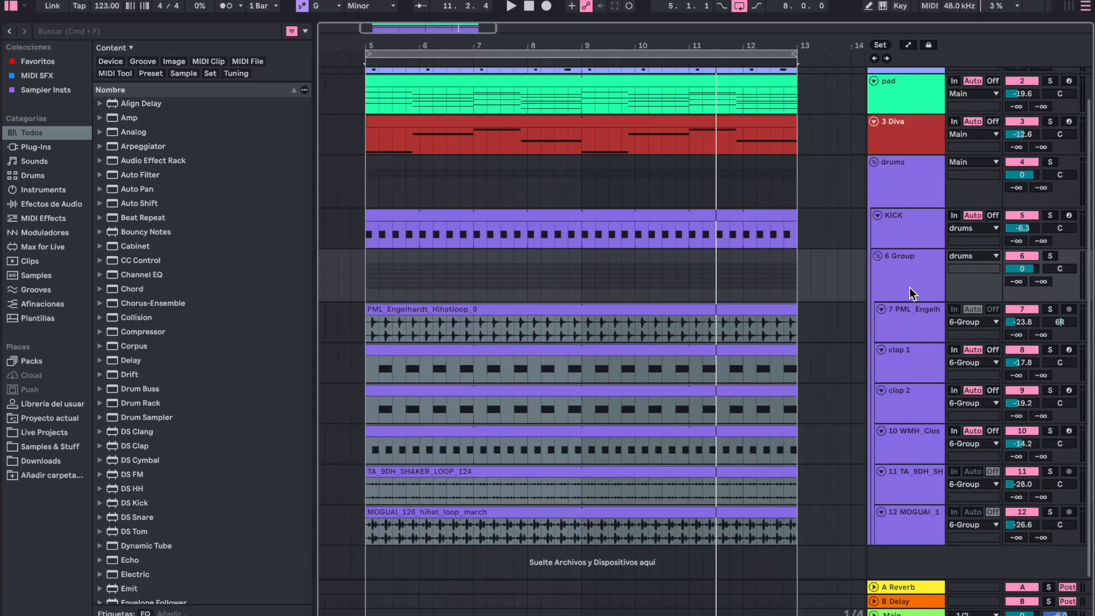
left_click(908, 269)
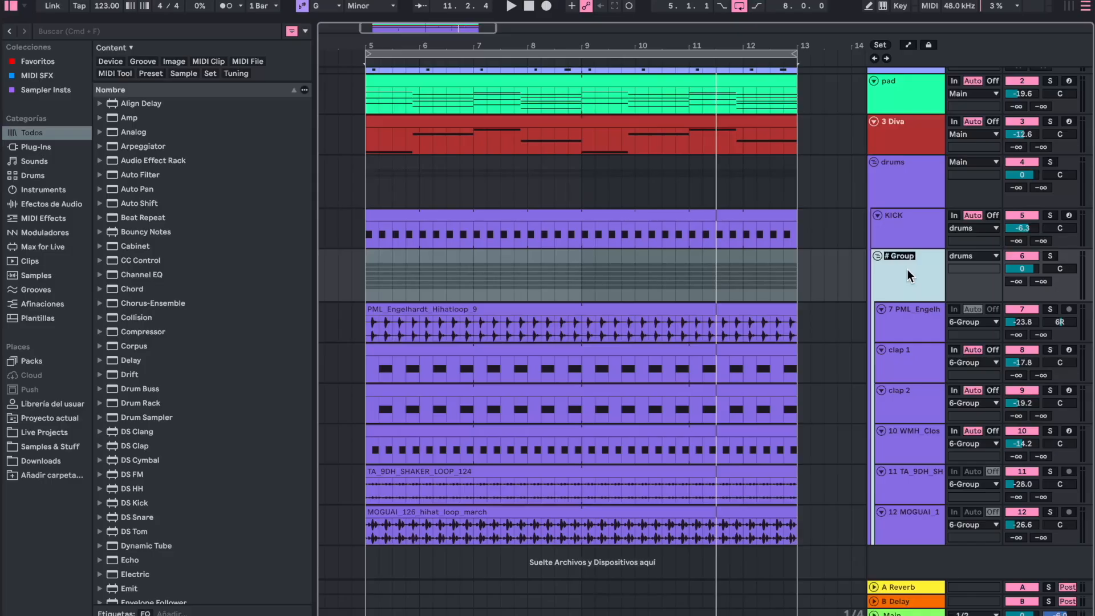
type("percs")
key("Return")
- Find Drum Buss in the browser and add it to the percs group
double_click(915, 262)
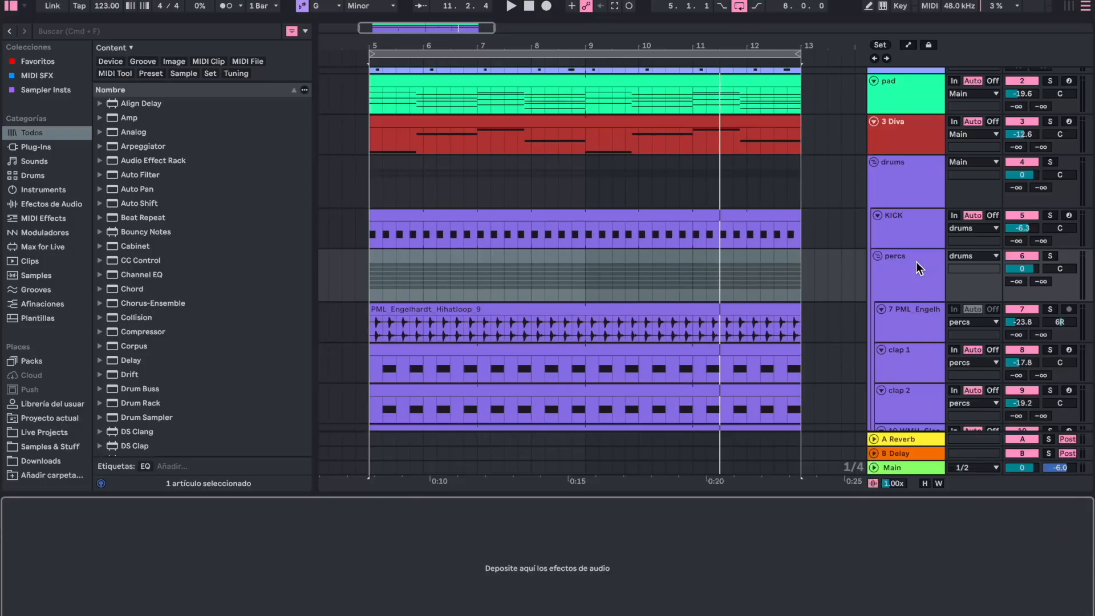
left_click(913, 171)
left_click(917, 284)
key("super+f")
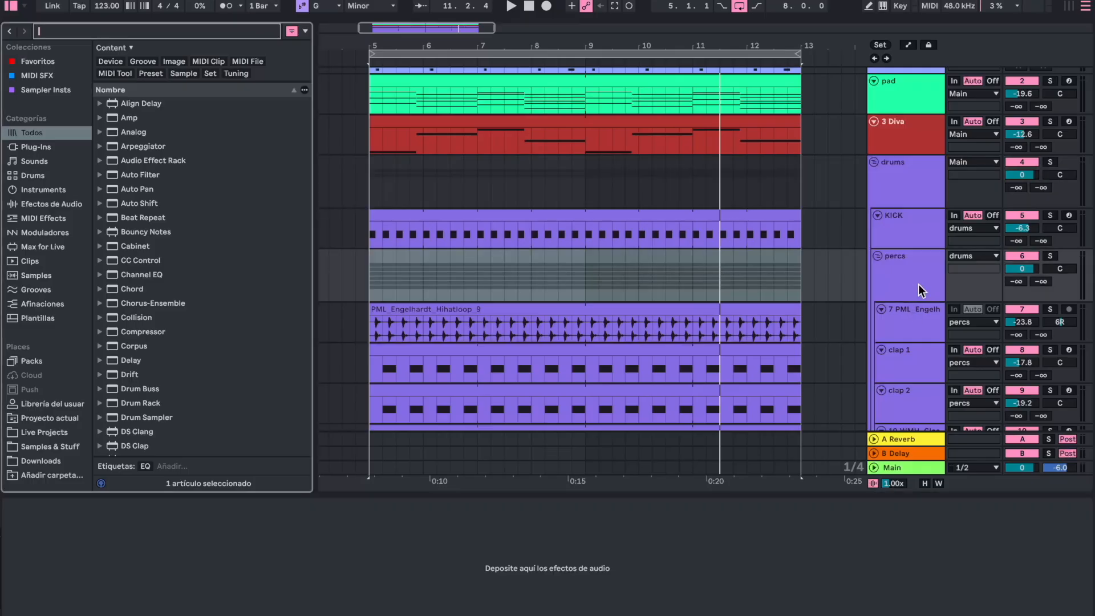
type("drum bus")
key("Down")
key("Return")
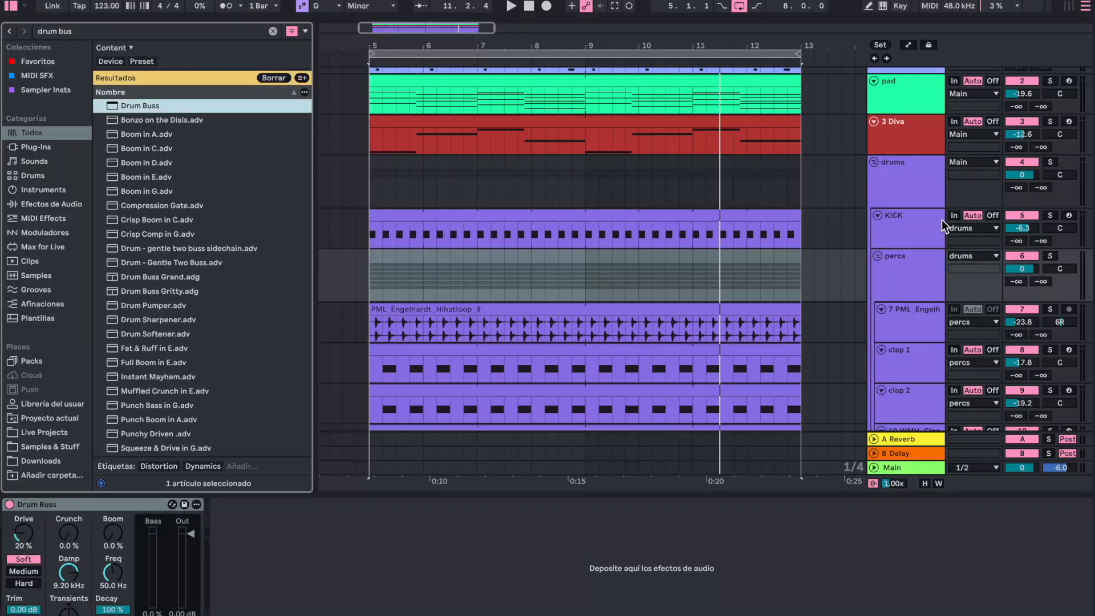
- Set Drum Buss's Crunch to 27% and Drive to 25% during playback, comparing the sound with the effect bypassed
scroll(943, 226, "down", 5)
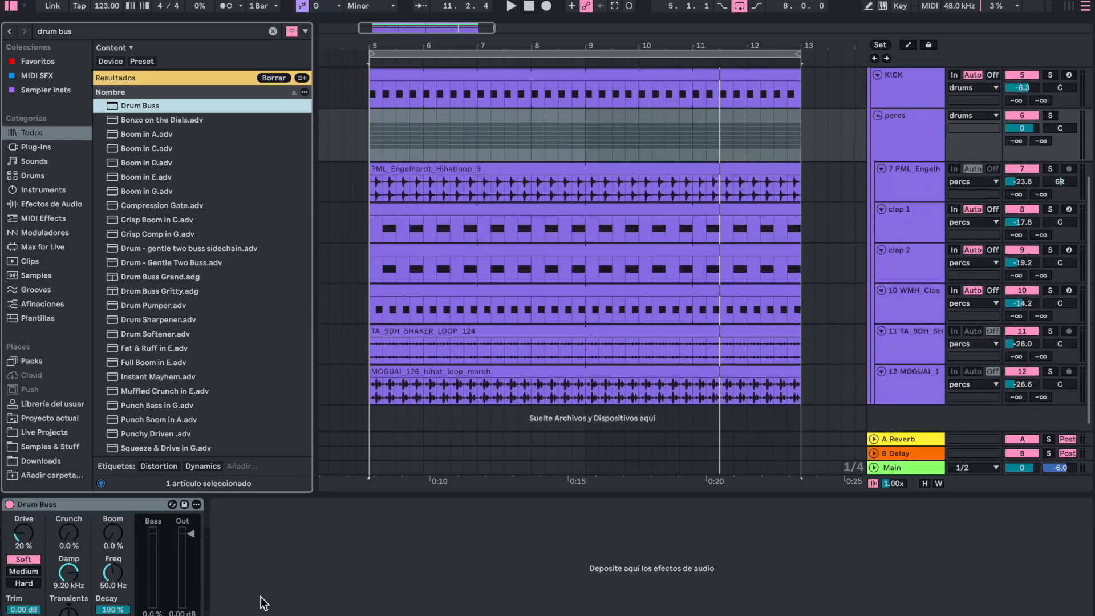
key("space")
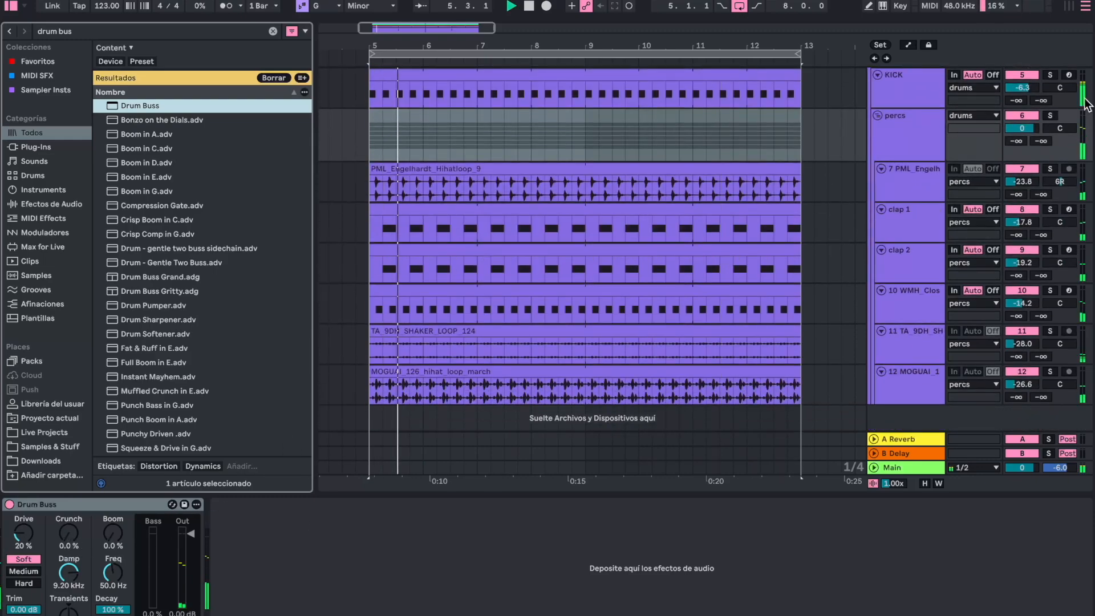
left_click_drag(71, 534, 71, 519)
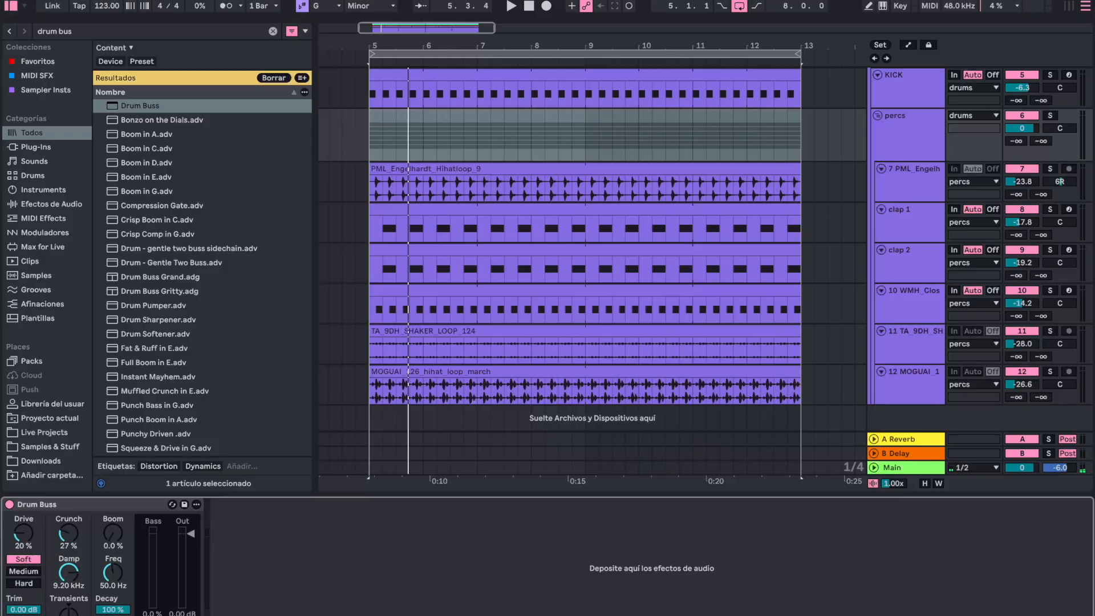
key("space")
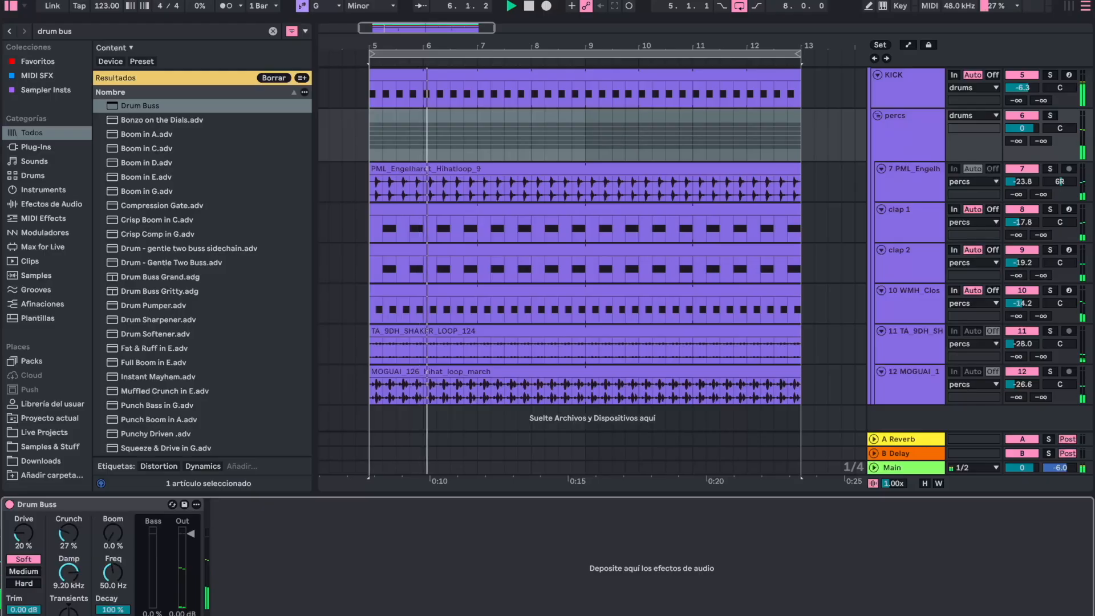
left_click(9, 504)
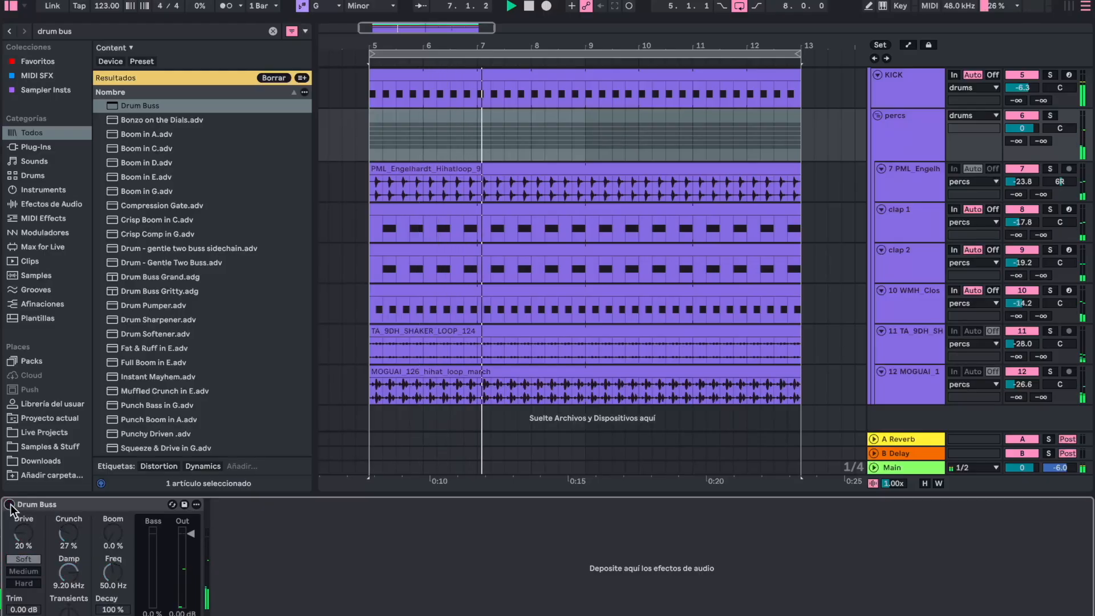
left_click(9, 504)
left_click_drag(31, 520, 31, 512)
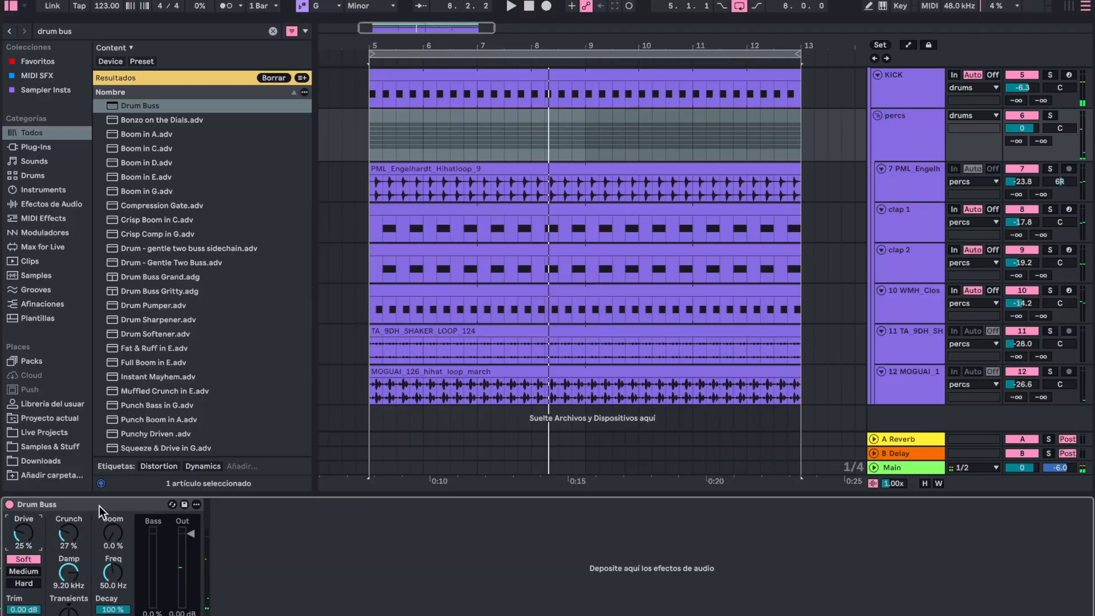
- Find EQ Eight in the browser and add it to the percs group after Drum Buss
left_click(922, 135)
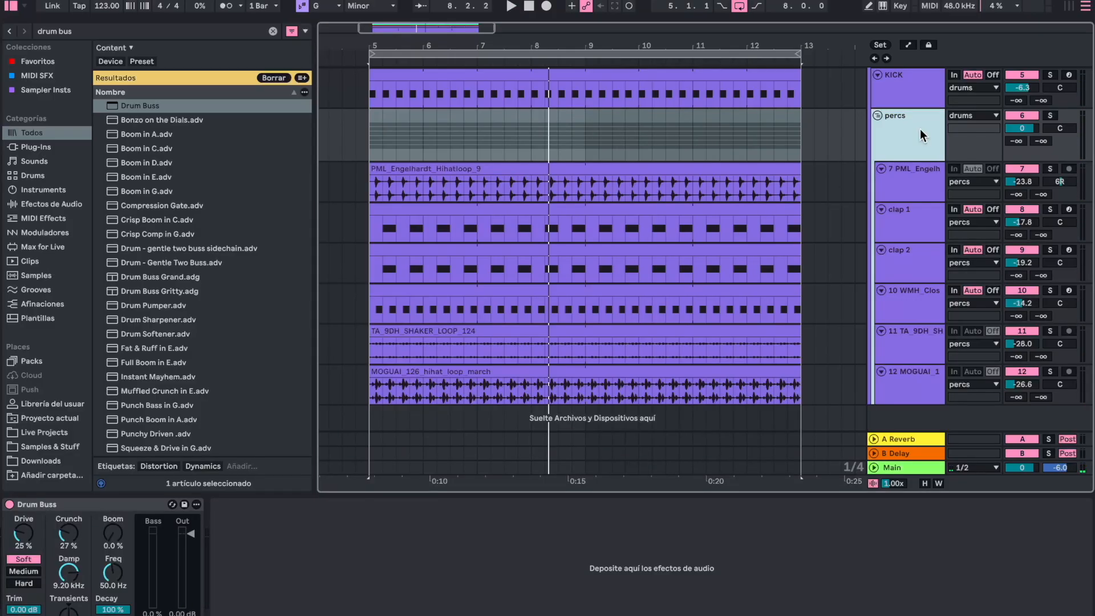
key("ctrl+f")
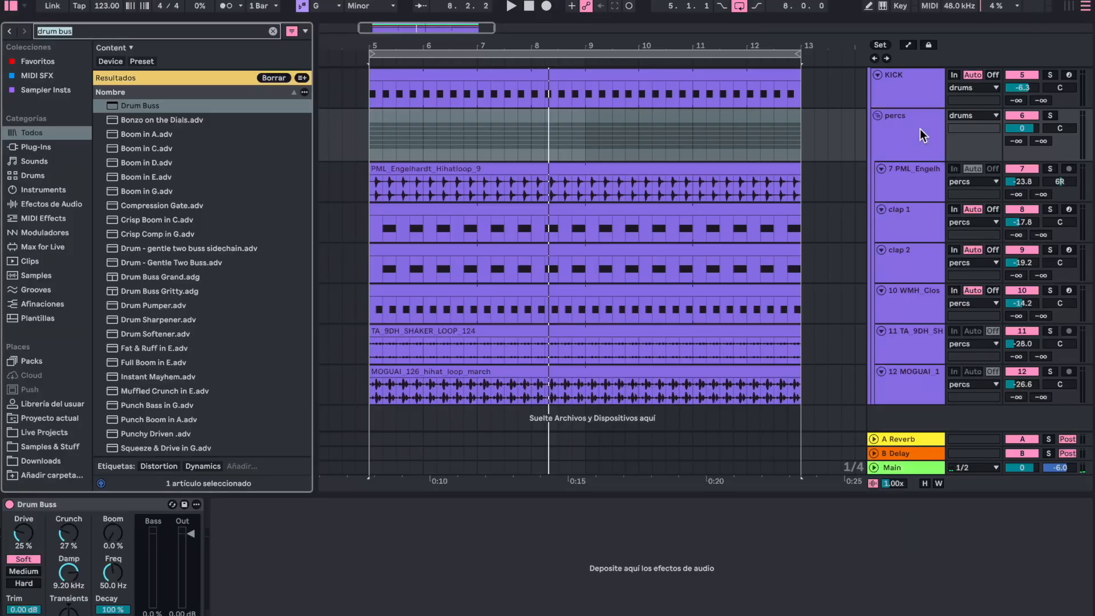
type("eigh")
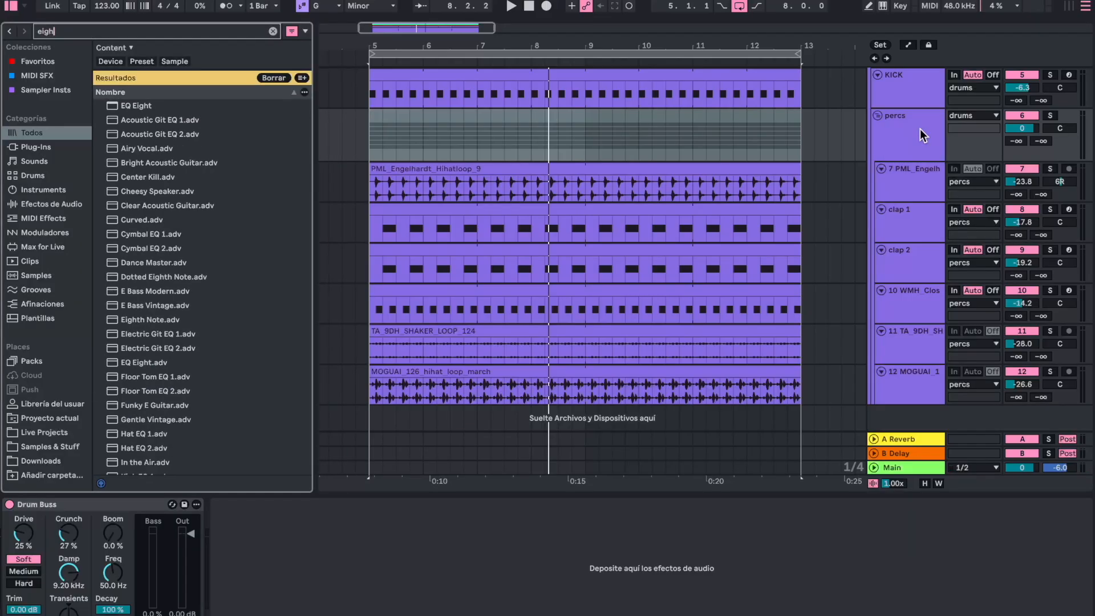
key("Down")
key("Return")
- During playback, soften the percs group's highs in EQ Eight with a -2.11 dB band at 6.81 kHz and a lower high cut
key("space")
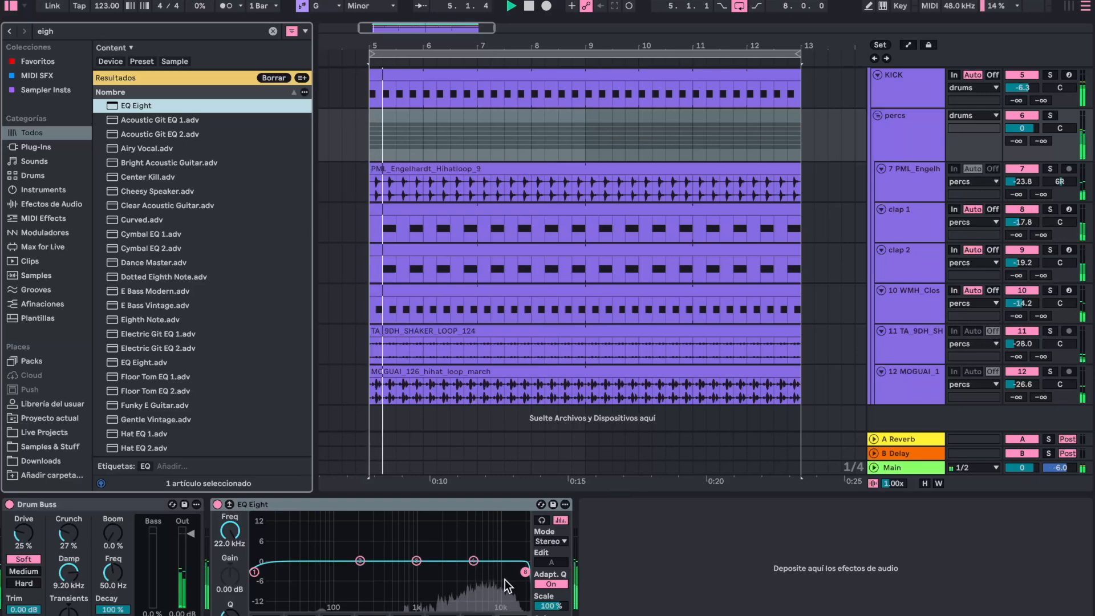
mouse_move(474, 560)
left_mouse_down()
mouse_move(517, 571)
mouse_move(483, 567)
left_mouse_up()
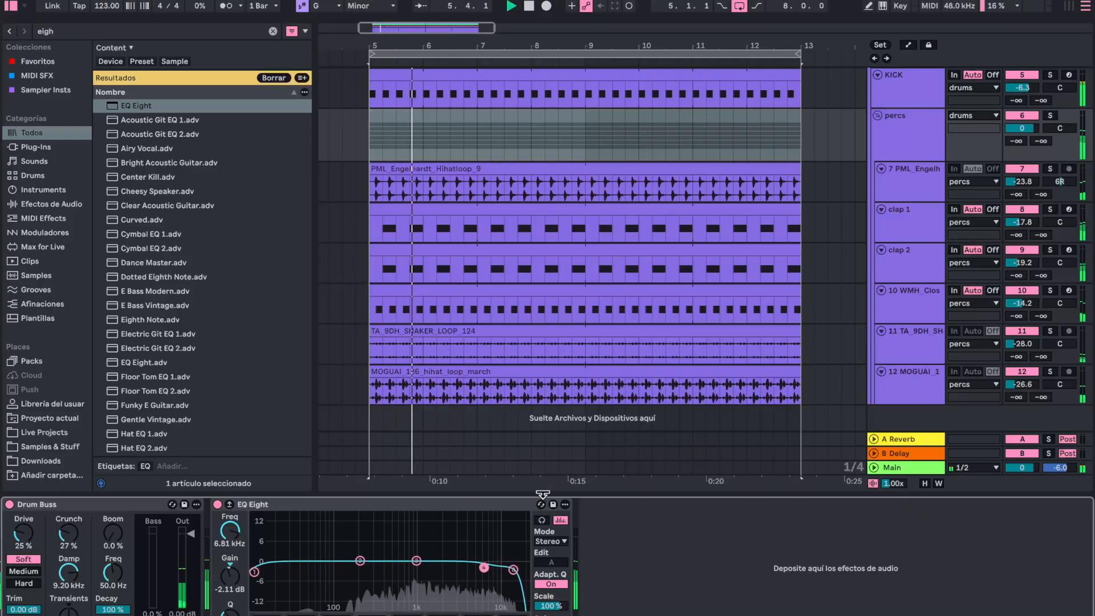
key("ctrl+alt+l")
left_click(909, 260)
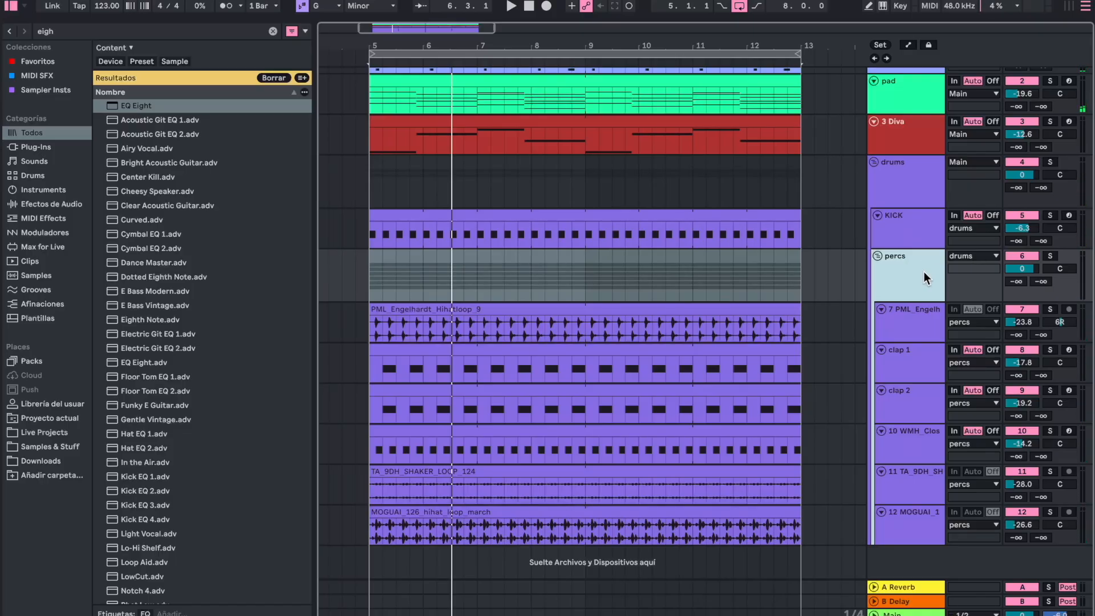
key("ctrl+alt+l")
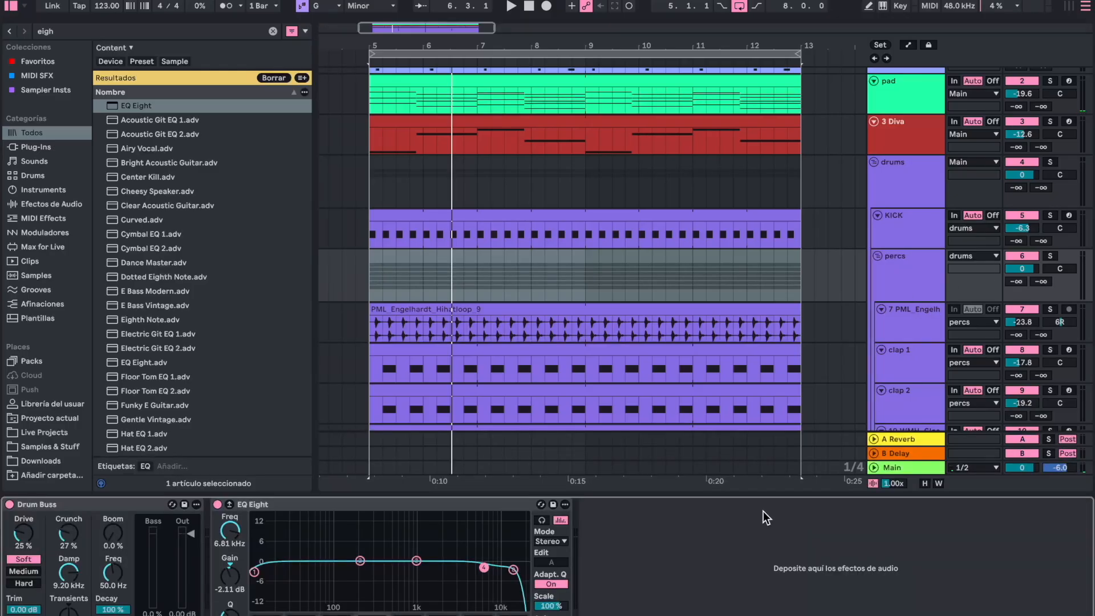
- Find ValhallaVintageVerb in the browser and add it to the percs group after EQ Eight
key("ctrl+f")
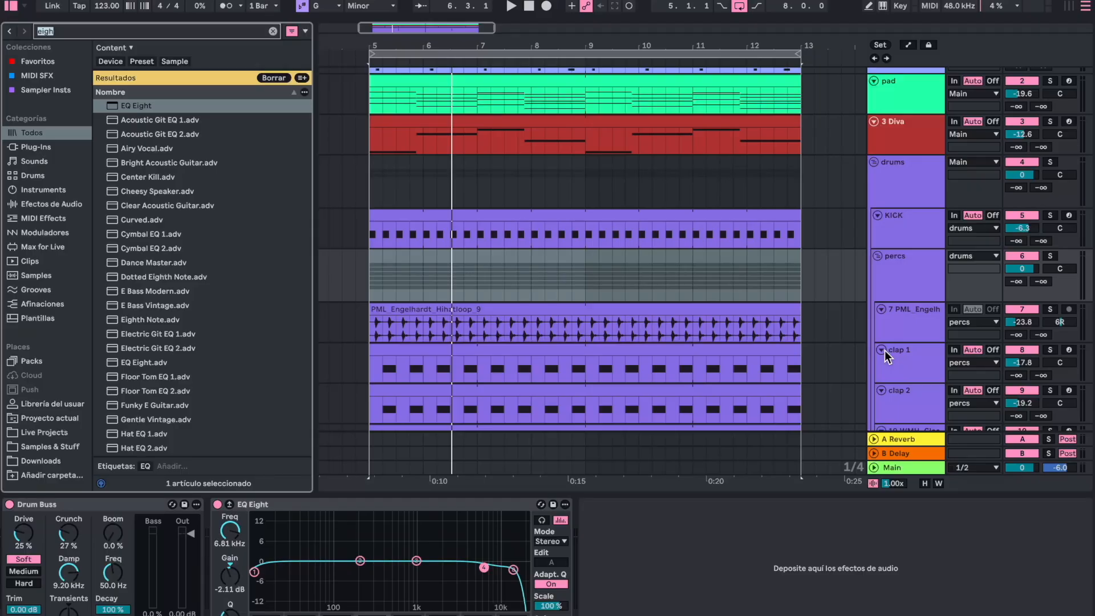
type("valha")
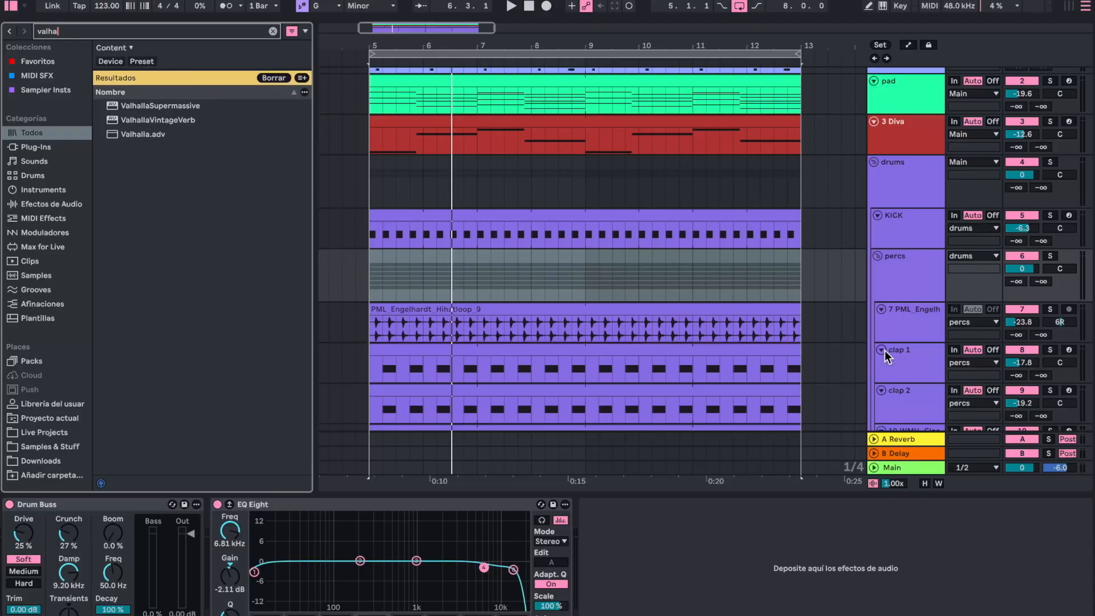
key("Down")
key("Down")
key("Return")
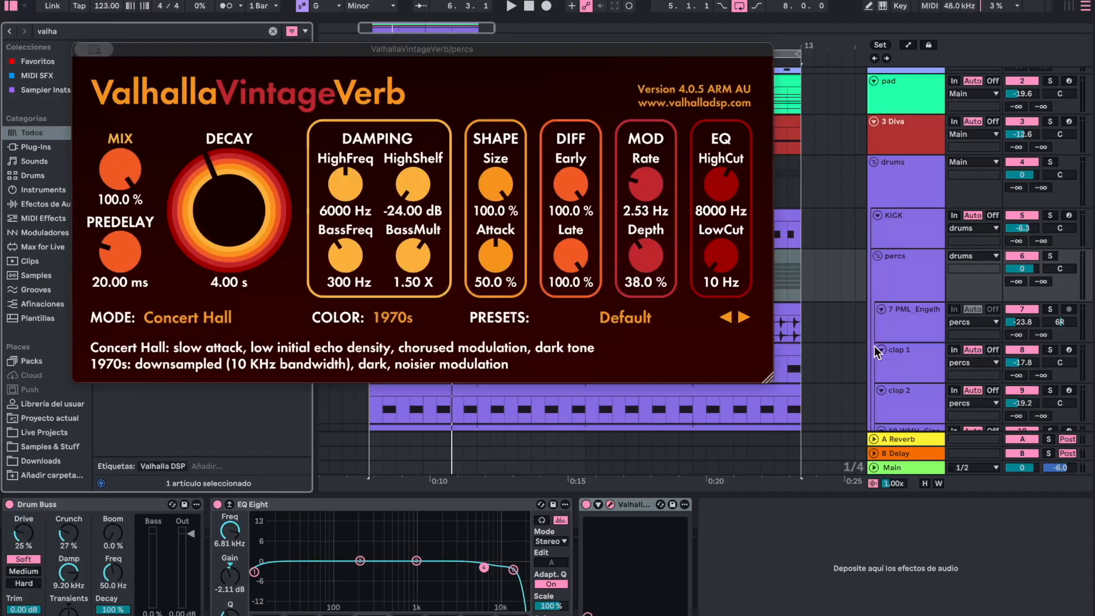
- Load the Drum Plate preset from the Plates category in ValhallaVintageVerb
left_click(576, 316)
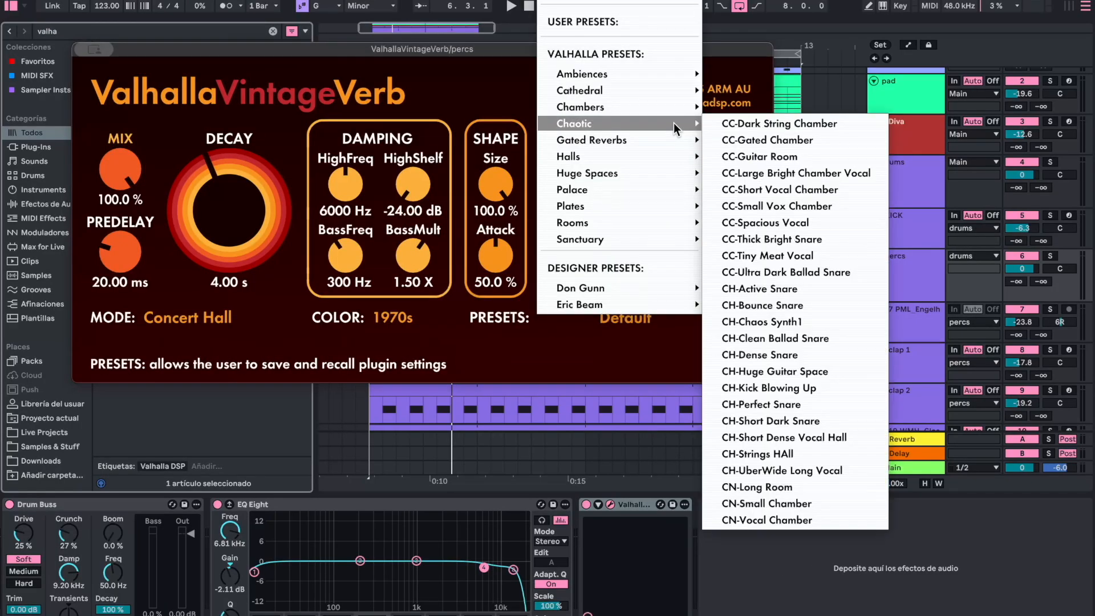
mouse_move(593, 226)
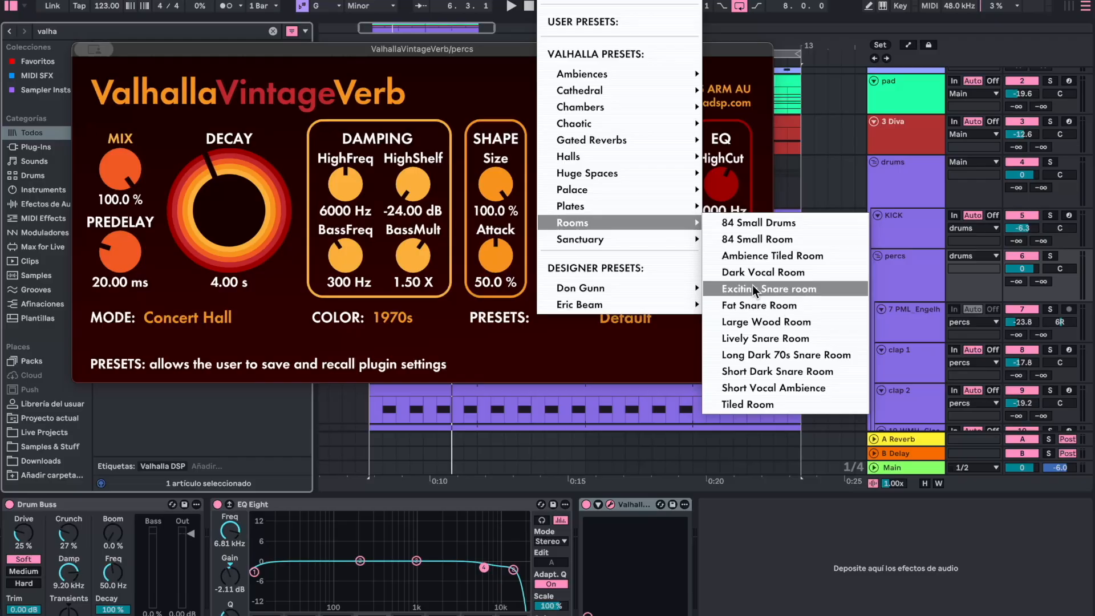
mouse_move(619, 204)
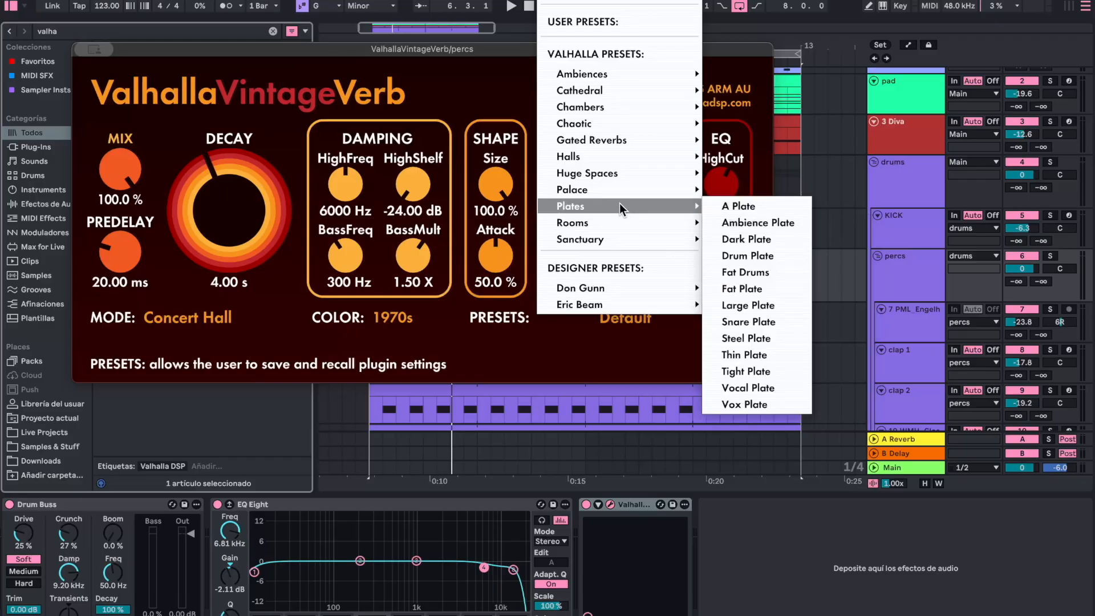
left_click(758, 255)
- Set the reverb's LowCut to 420 Hz during playback and solo the drums group
key("space")
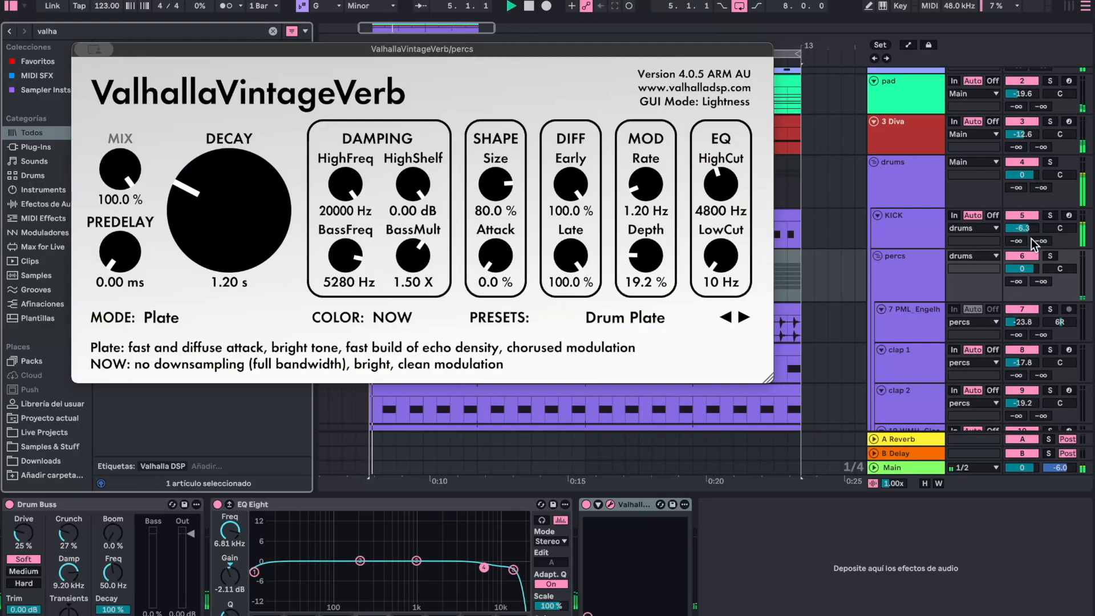
left_click_drag(721, 272, 722, 251)
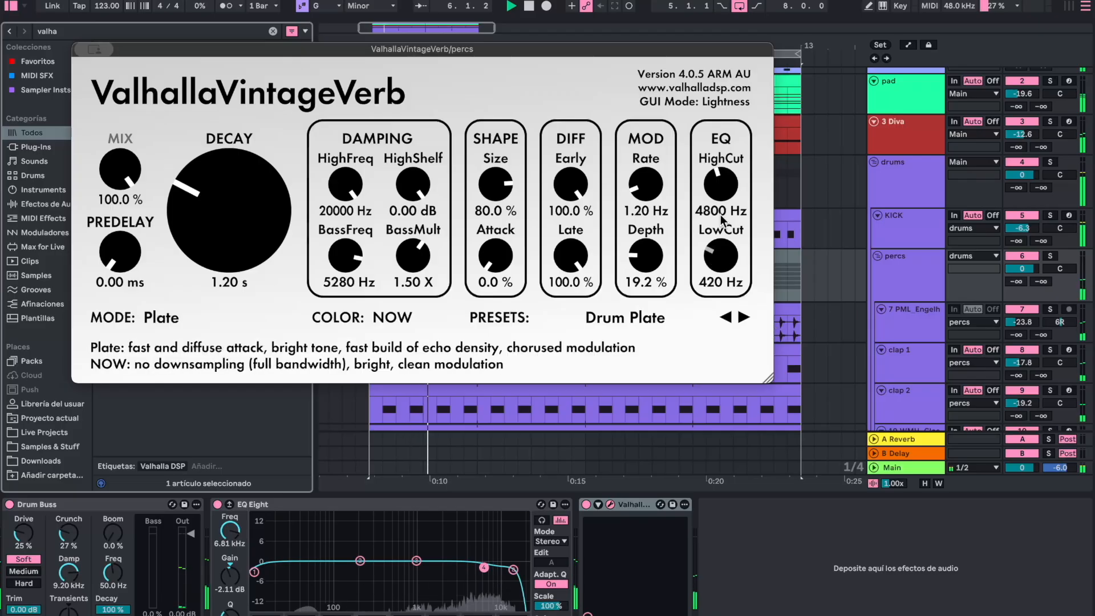
left_click(1054, 162)
left_click(908, 271)
key("space")
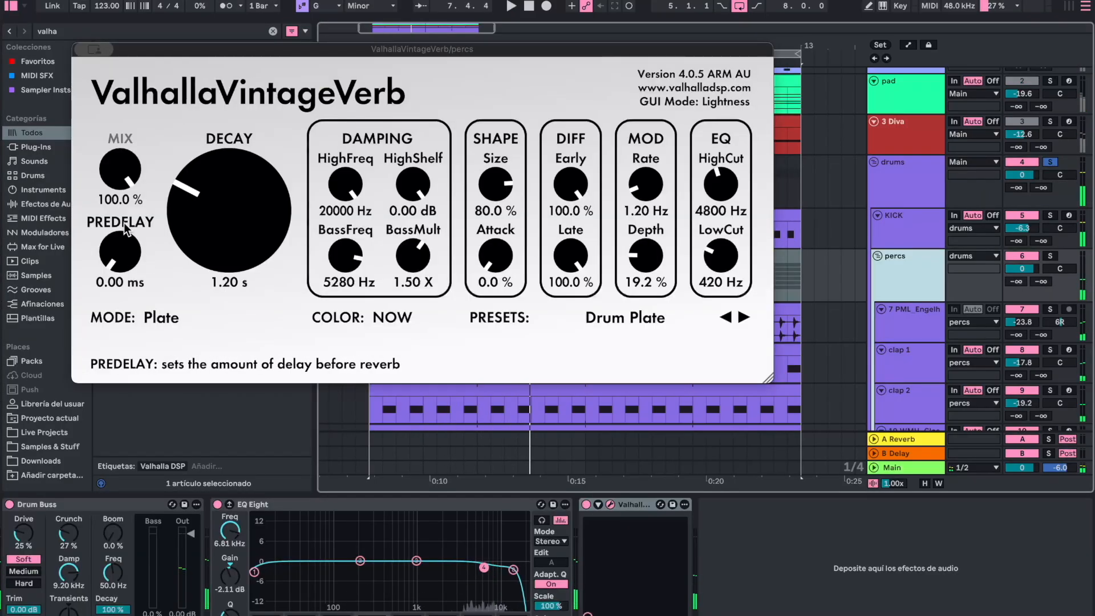
- Set the percs reverb's Mix to 10.6% and Decay to 0.96 s while listening to the drums
left_click_drag(120, 169, 122, 295)
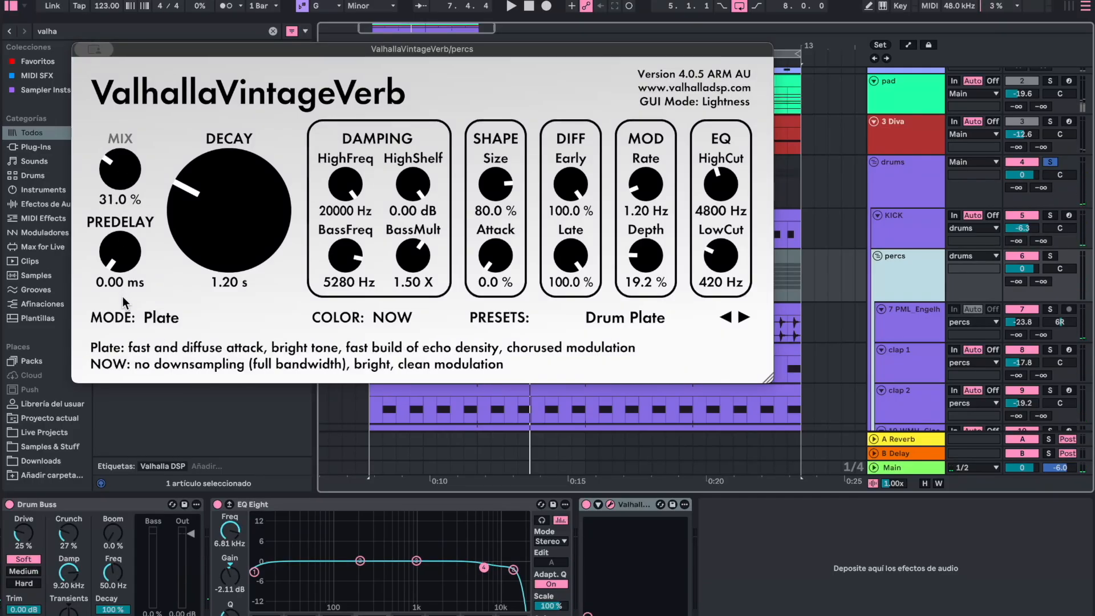
left_click_drag(124, 179, 124, 217)
key("space")
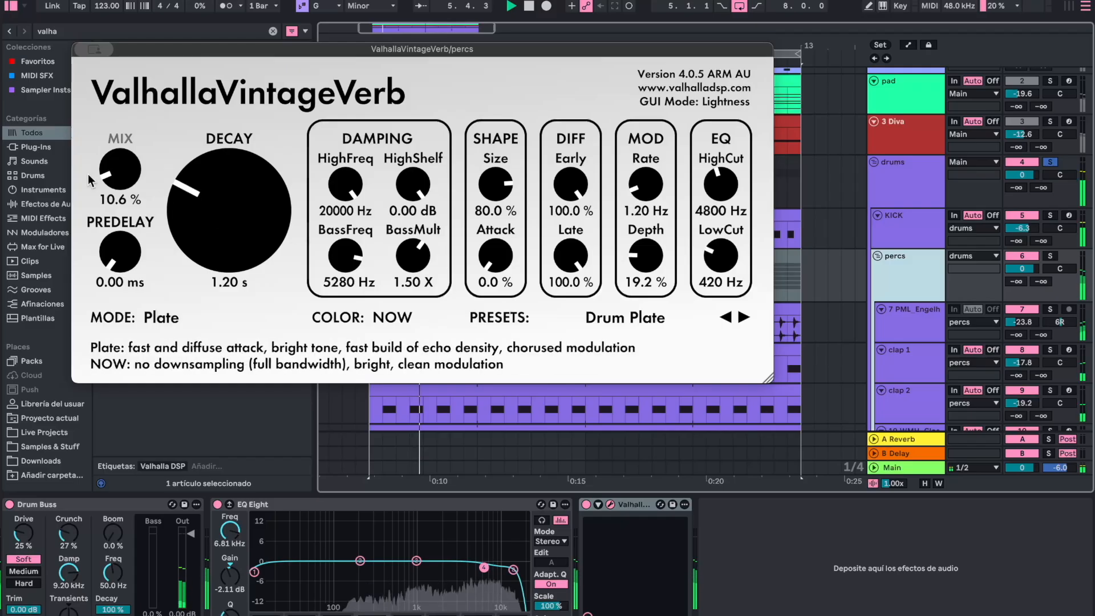
left_click_drag(209, 215, 206, 218)
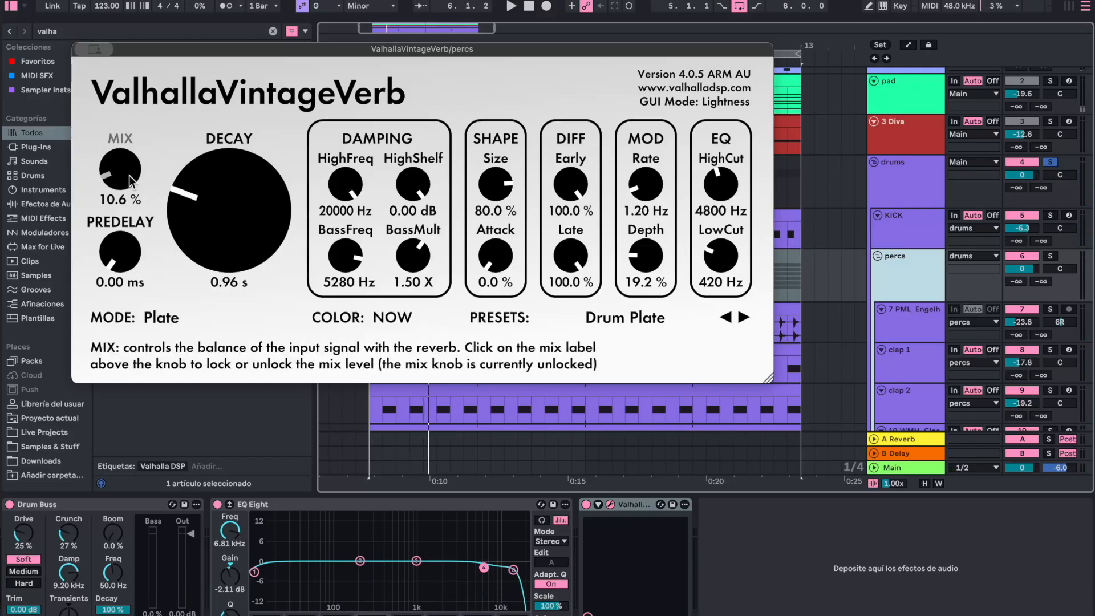
- Solo the pad and 3 Diva tracks alongside the drums, and set the percs reverb's Mix to 11.1%
key("space")
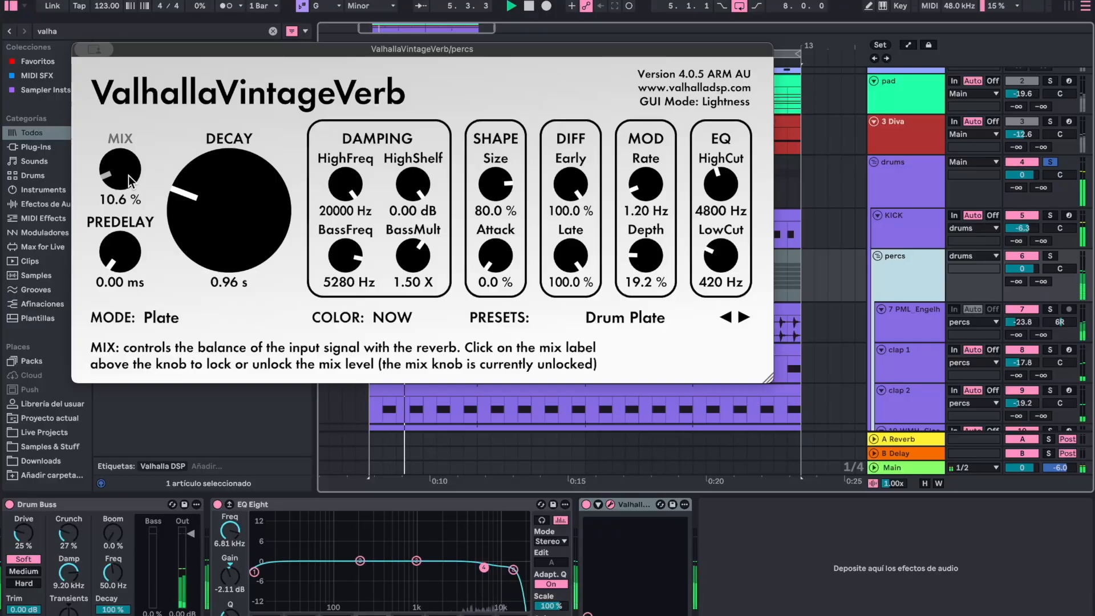
left_click(1049, 122)
left_click(1052, 79, "super")
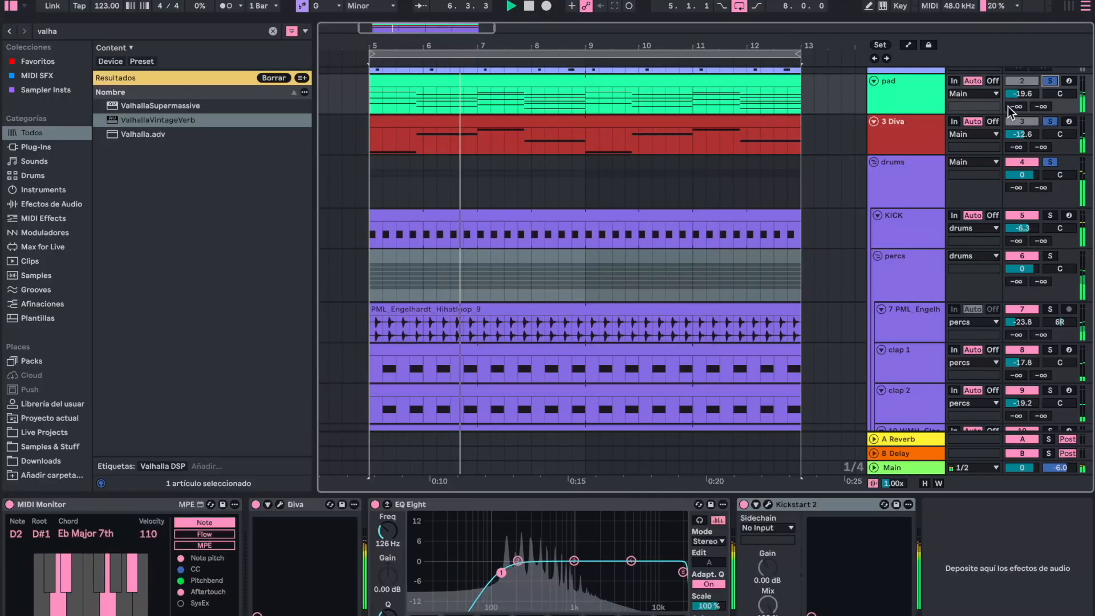
left_click(907, 282)
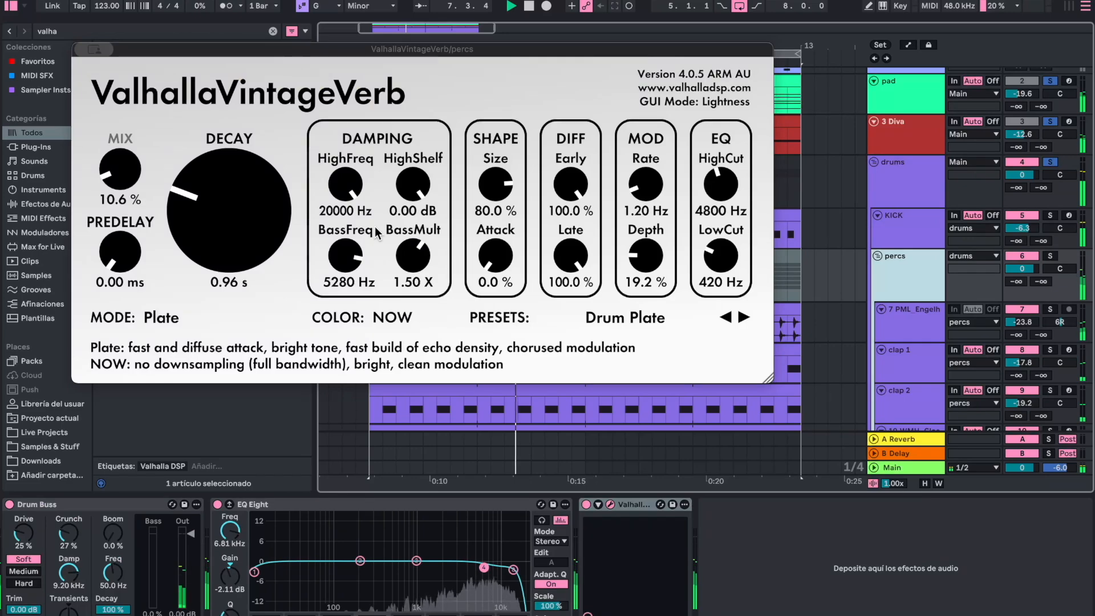
left_click_drag(115, 169, 115, 167)
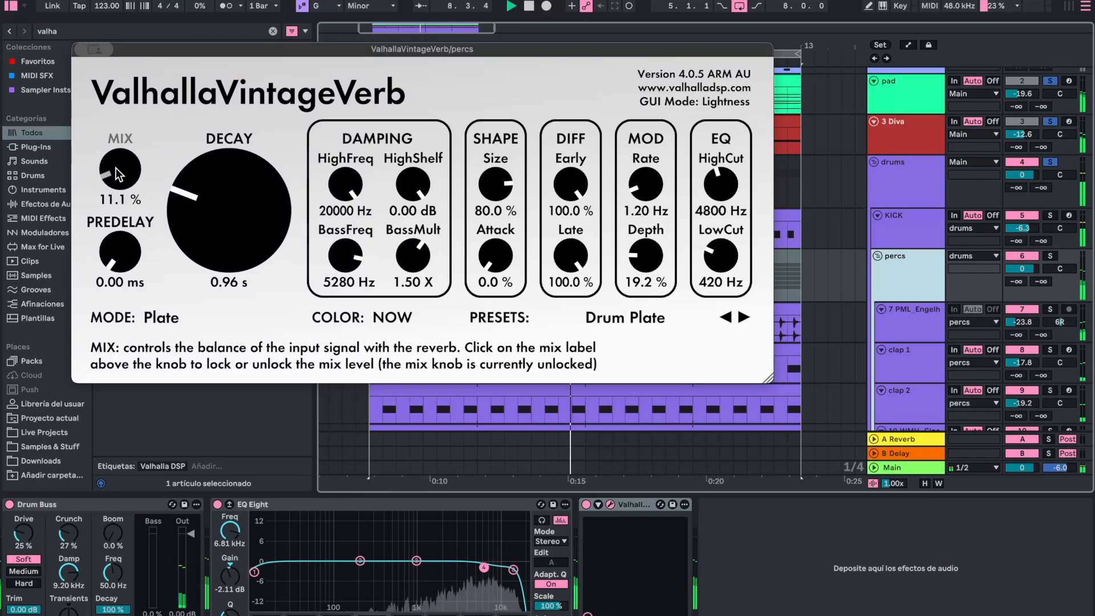
left_click(90, 50)
left_click(91, 79)
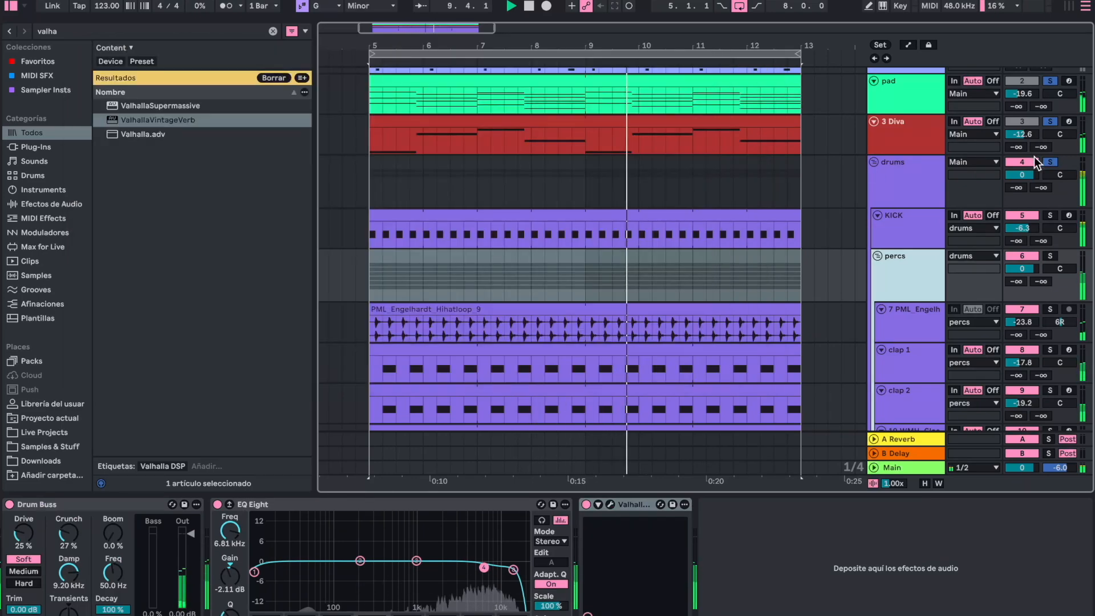
- Find Glue Compressor in the browser, add it to the drums group and enable its Soft clipping
left_click(911, 186)
key("ctrl+f")
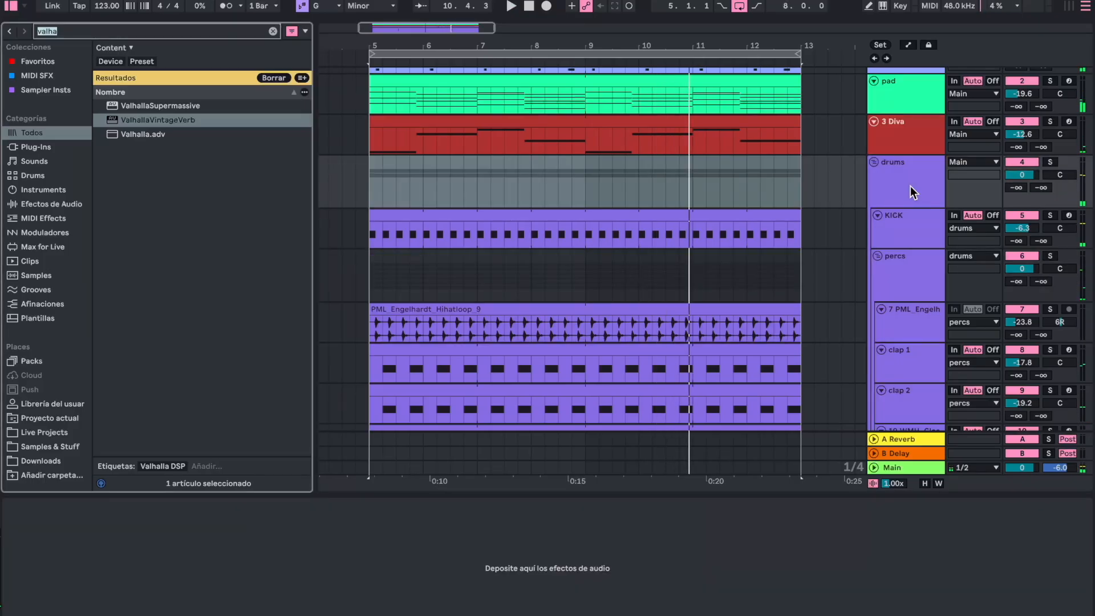
type("glue")
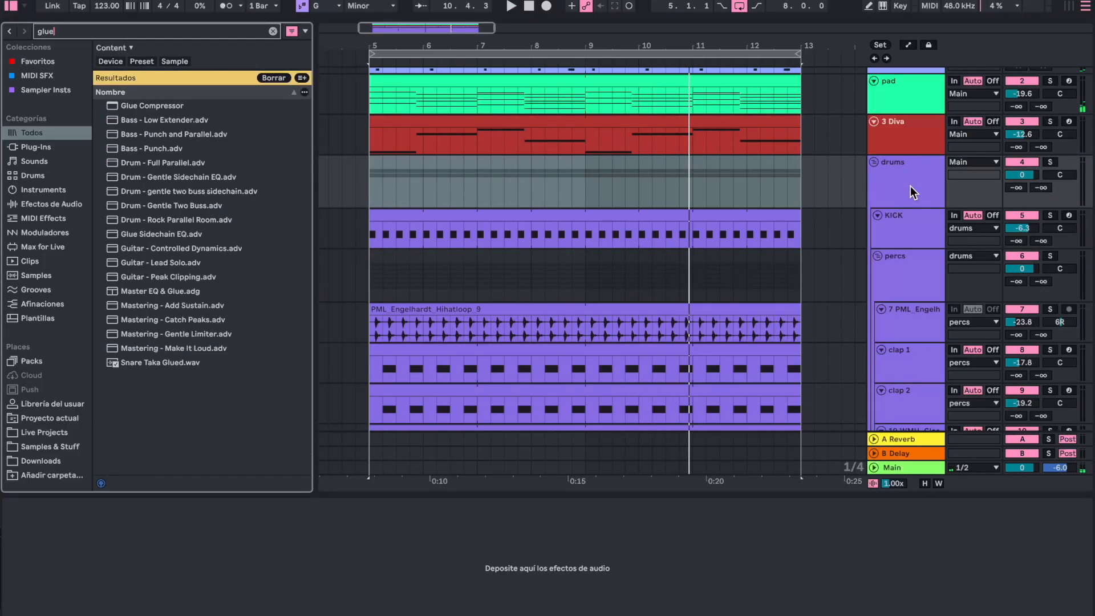
key("Down")
key("Return")
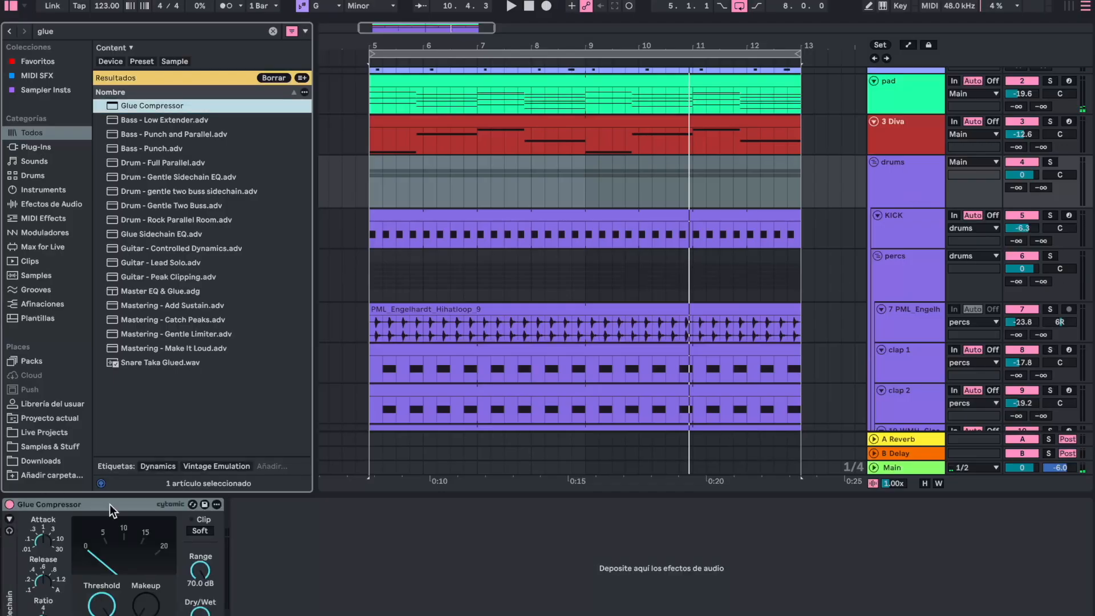
left_click(200, 532)
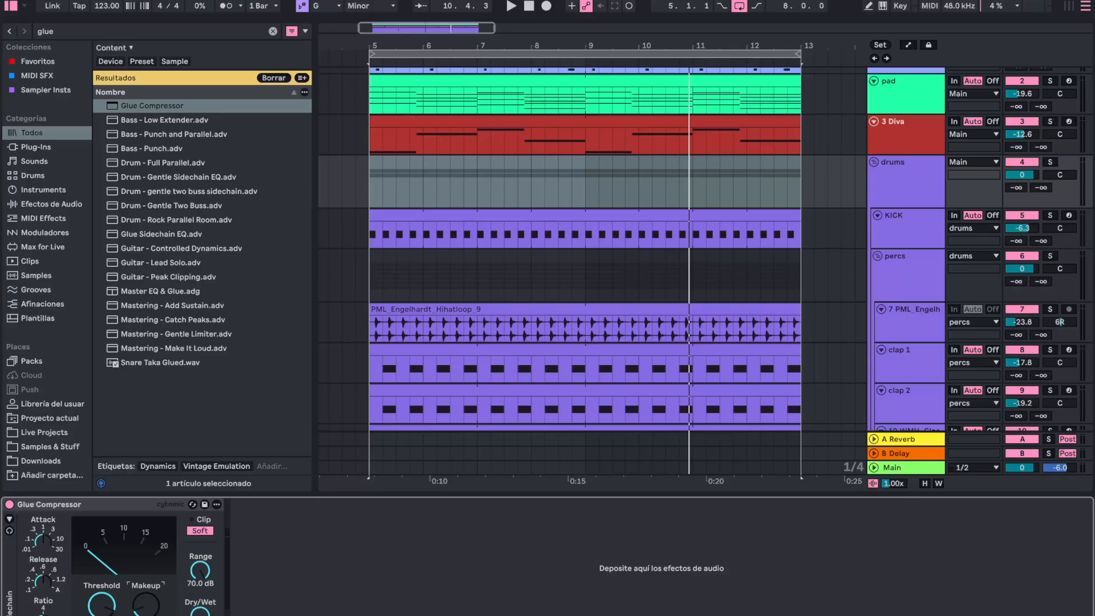
- Play the track and compare the drums with the Glue Compressor bypassed and enabled
key("space")
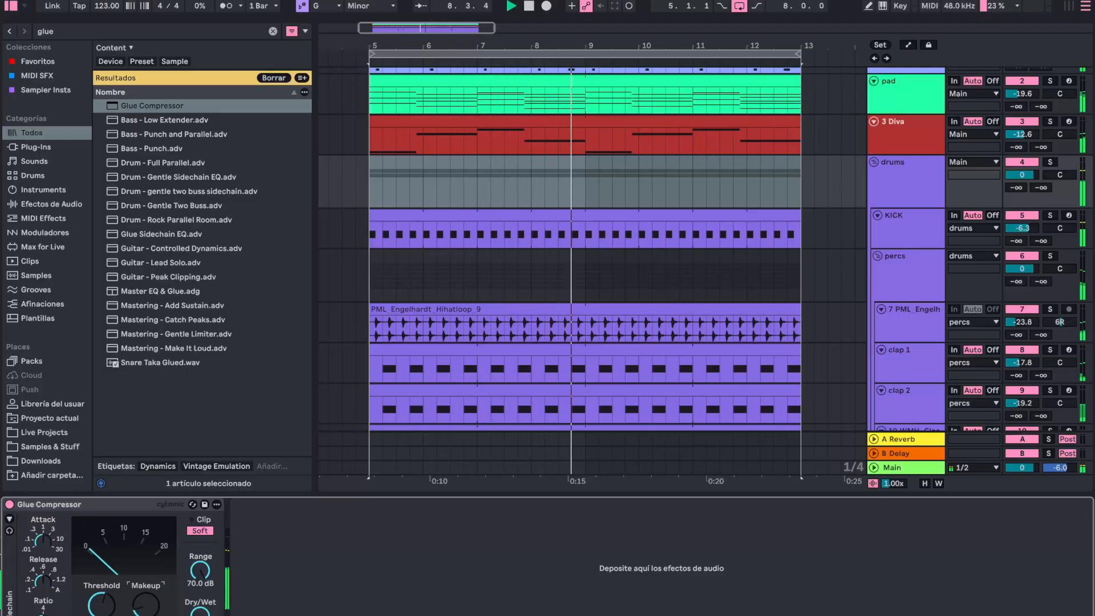
left_click(9, 504)
left_click(9, 504)
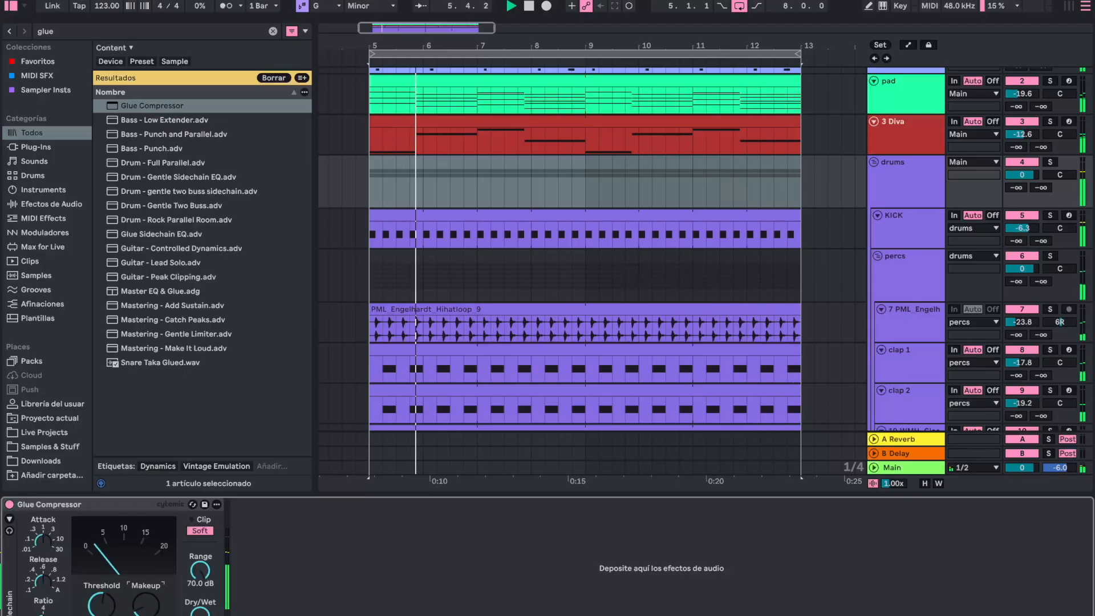
left_click(10, 505)
left_click(9, 505)
double_click(409, 495)
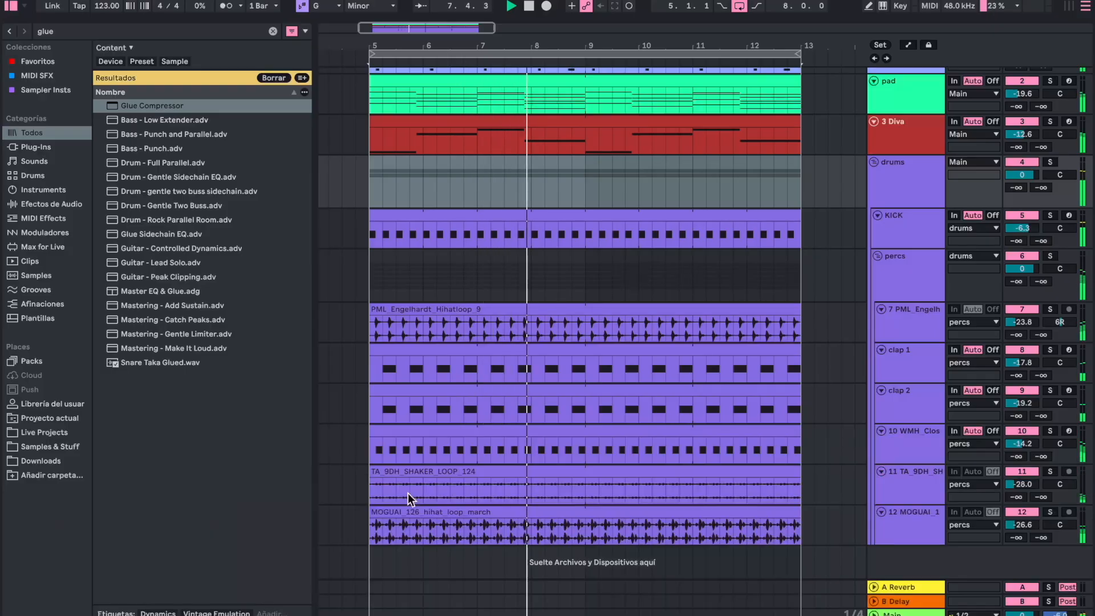
key("space")
- Set the playback start to bar 5 and reduce the track heights of the drums and percs groups
left_click(374, 165)
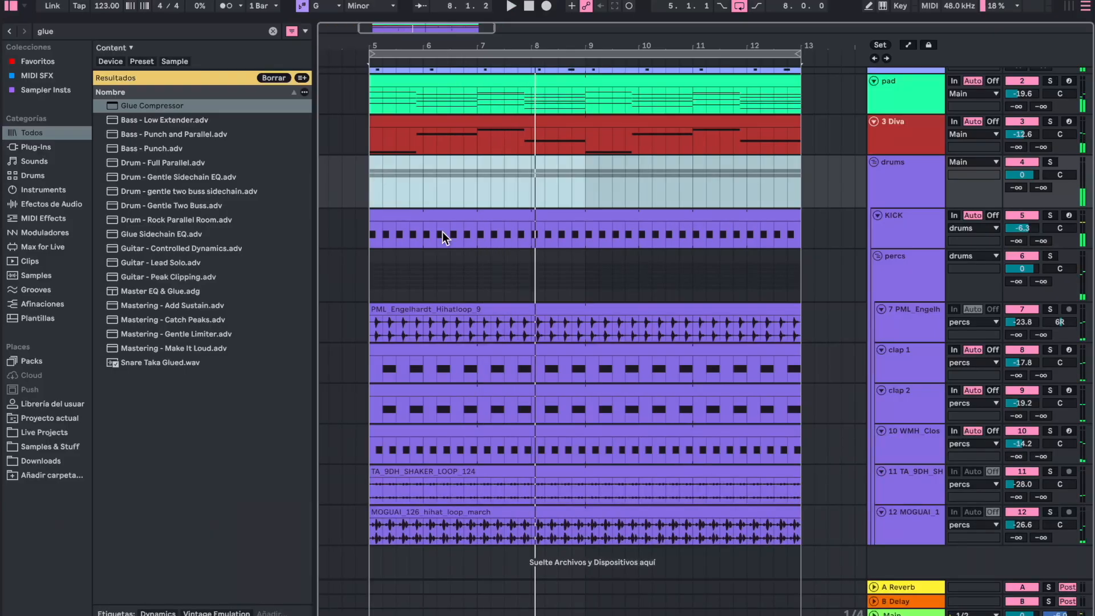
left_click(364, 172)
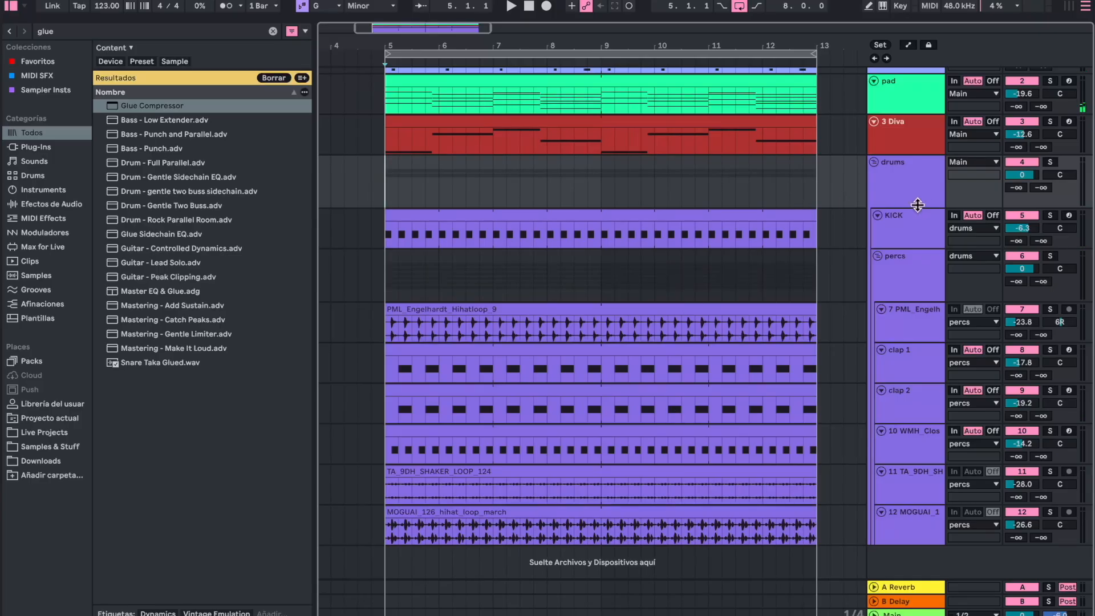
left_click_drag(917, 204, 919, 179)
left_click_drag(899, 276, 899, 244)
- Switch to Splice, search the sound library for "ride" and add NOIZU_125_ride_loop_light as a new track at bar 5
left_click(826, 1)
left_click(751, 92)
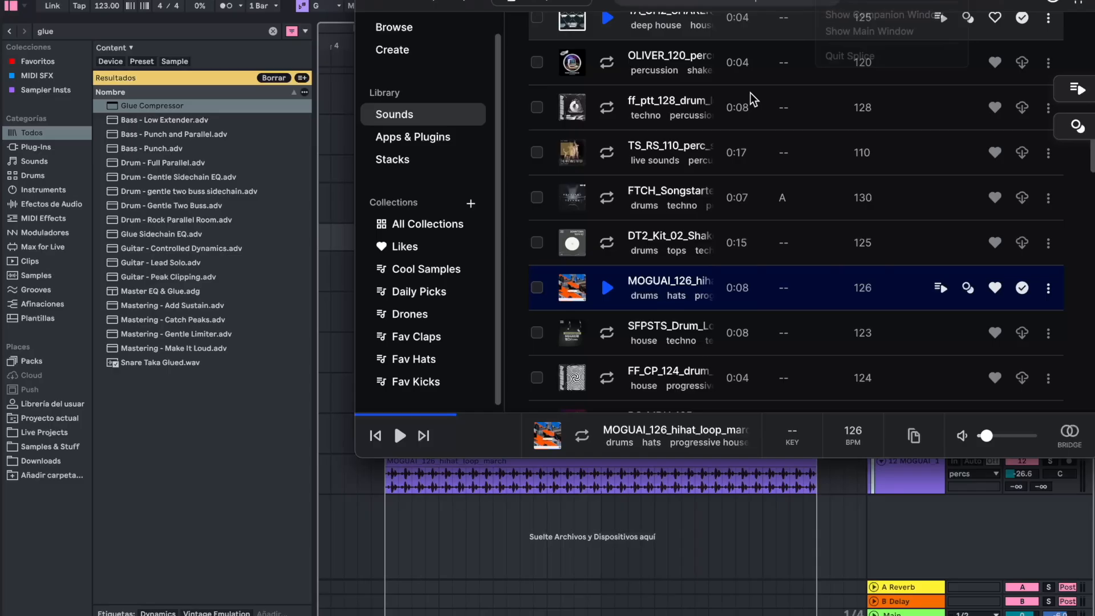
scroll(677, 173, "up", 10)
left_click(393, 117)
left_click(912, 253)
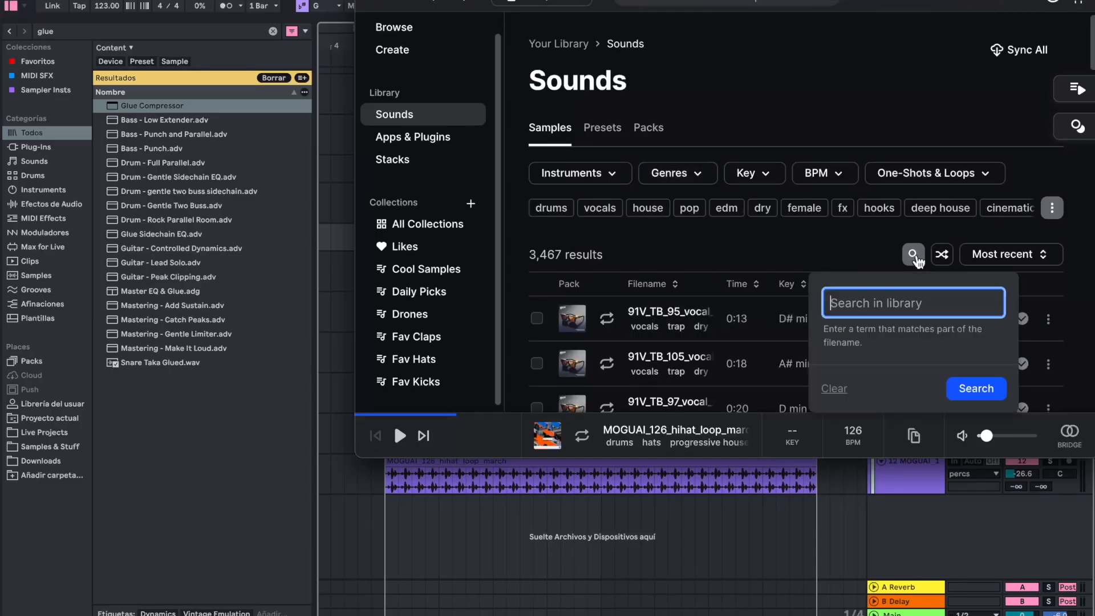
type("ride")
key("Return")
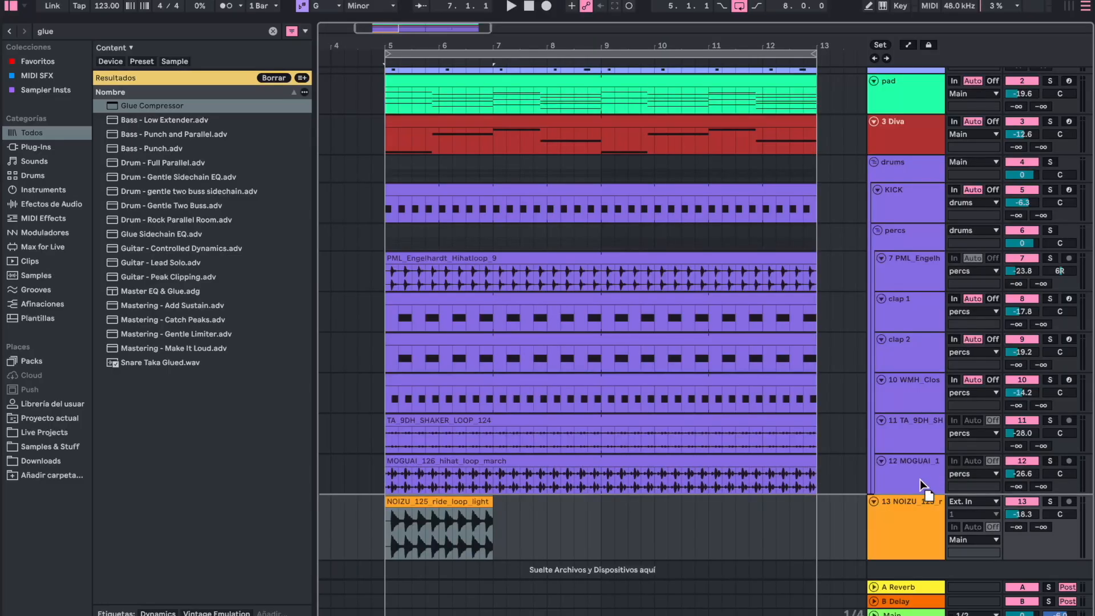
- Play the ride loop with the track and lower its volume to -33.8 dB
key("space")
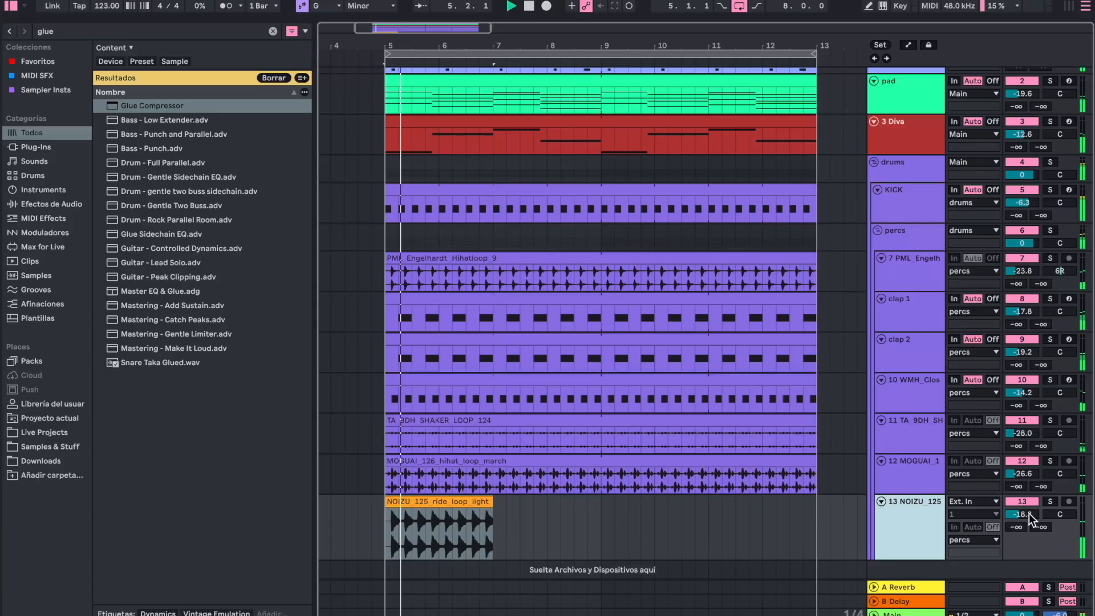
left_click_drag(1028, 513, 1029, 544)
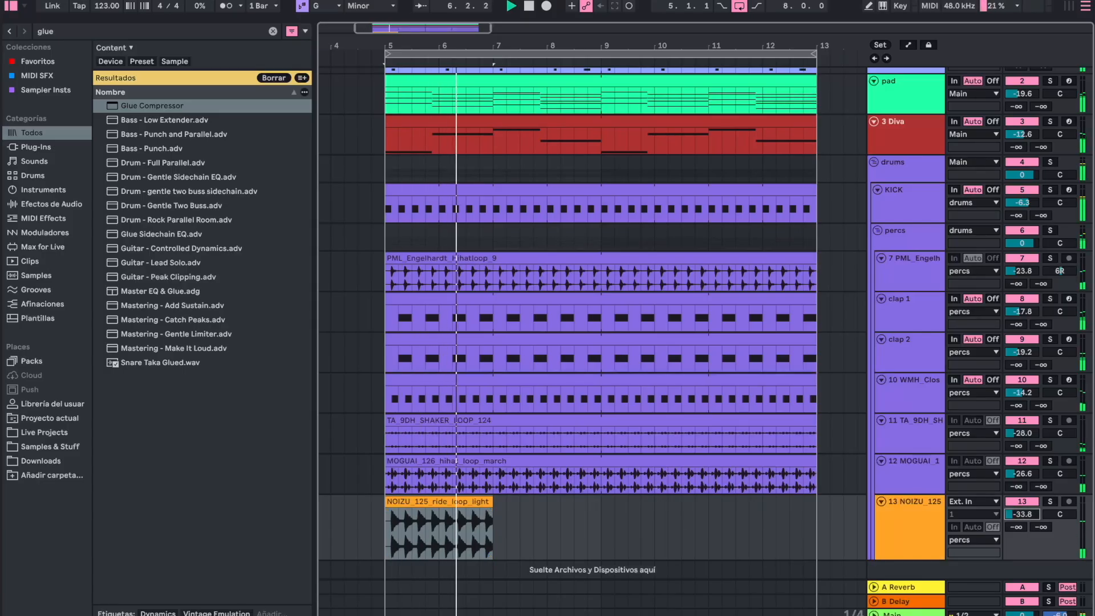
key("space")
left_click(416, 501)
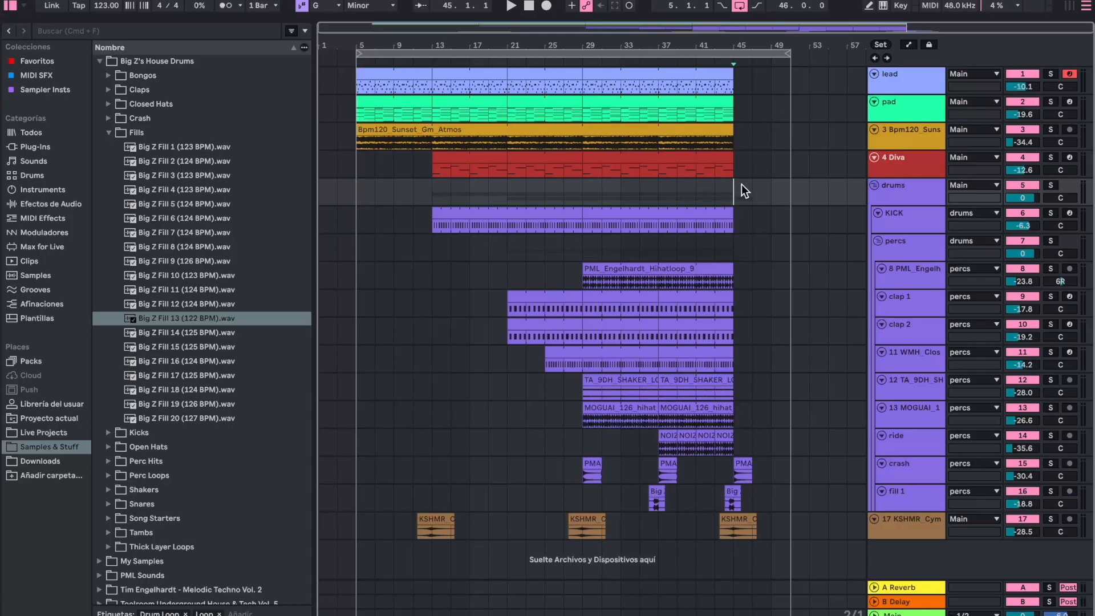
- Show the Bpm120_Sunset_Gm_Atmos track's effects and audition the track soloed from bar 5
scroll(591, 228, "up", 5)
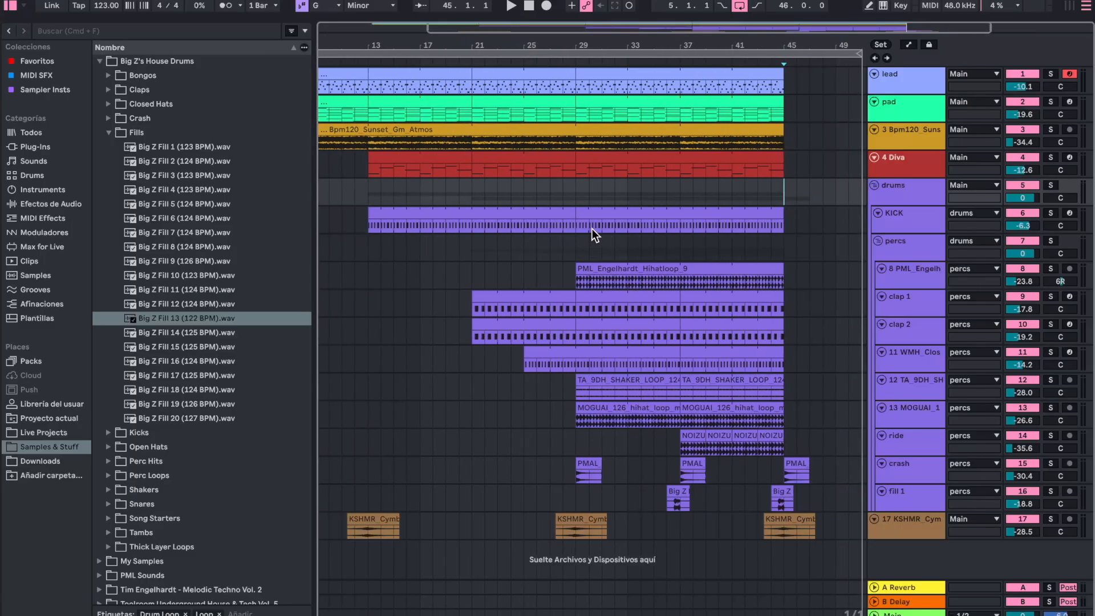
scroll(591, 228, "left", 2)
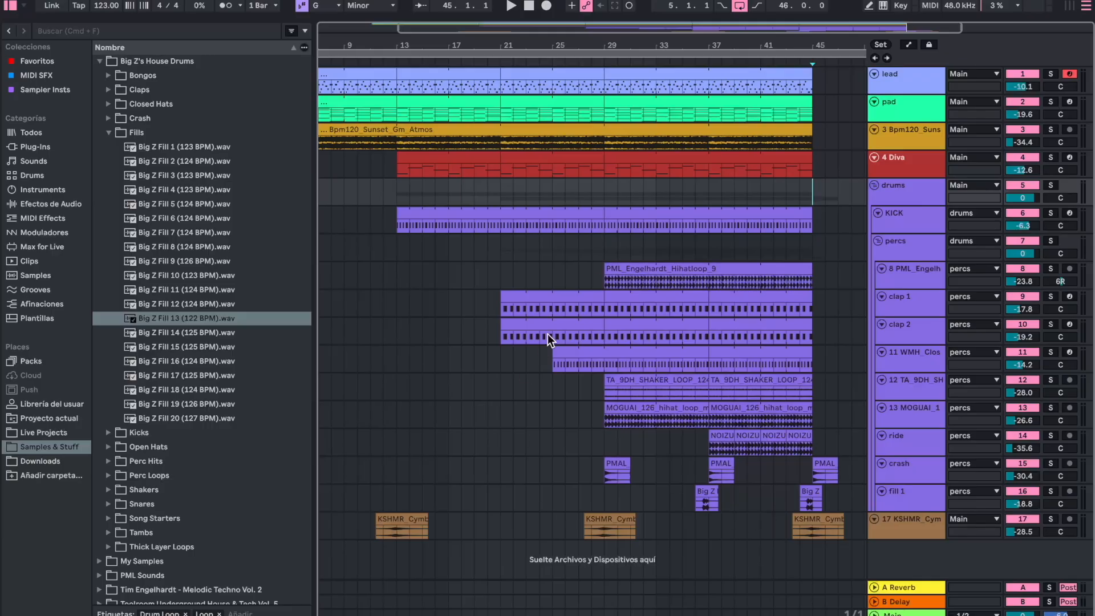
scroll(547, 334, "down", 2)
scroll(547, 334, "up", 4)
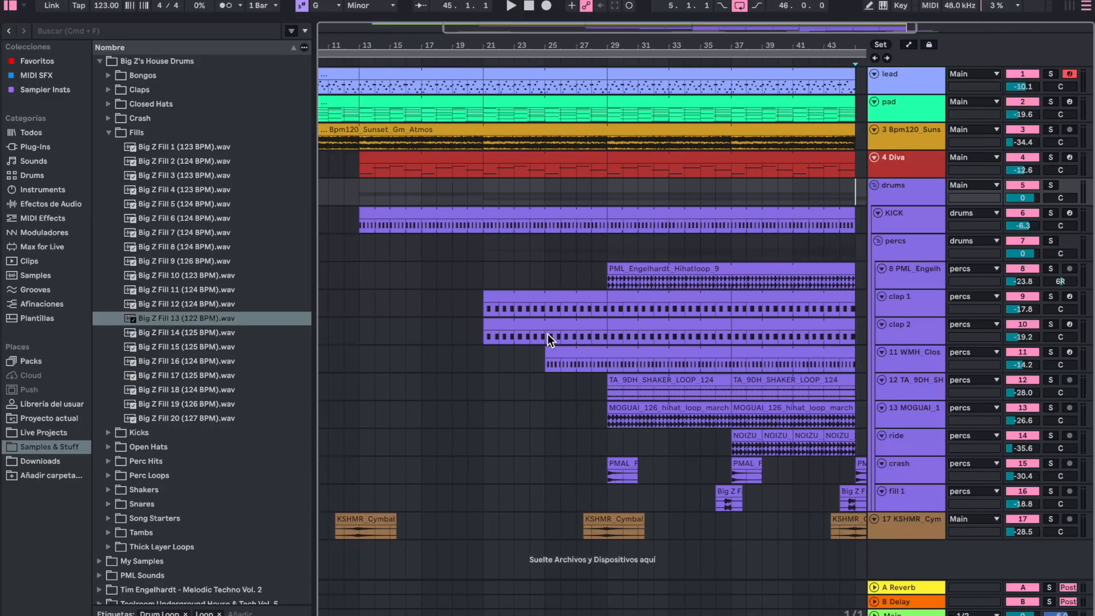
scroll(547, 334, "down", 2)
scroll(547, 333, "left", 2)
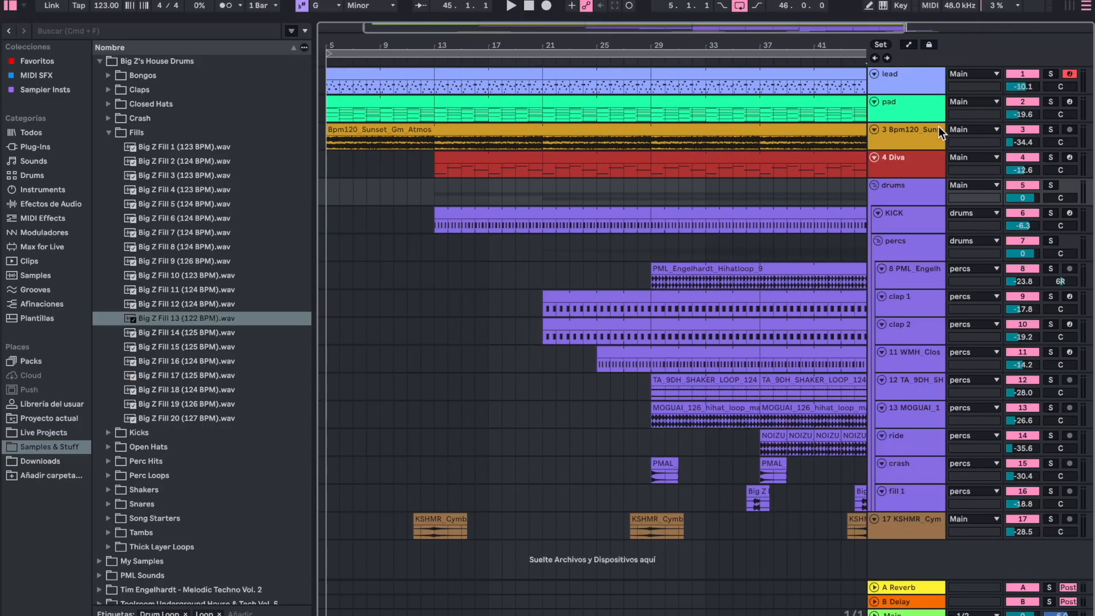
double_click(907, 134)
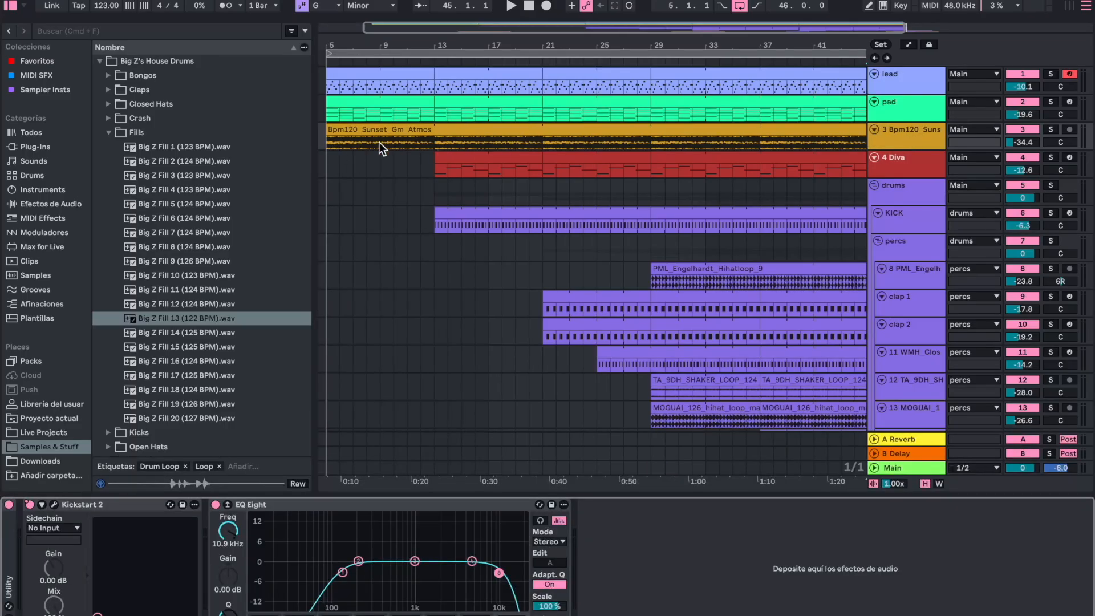
left_click(329, 147)
left_click(1050, 131)
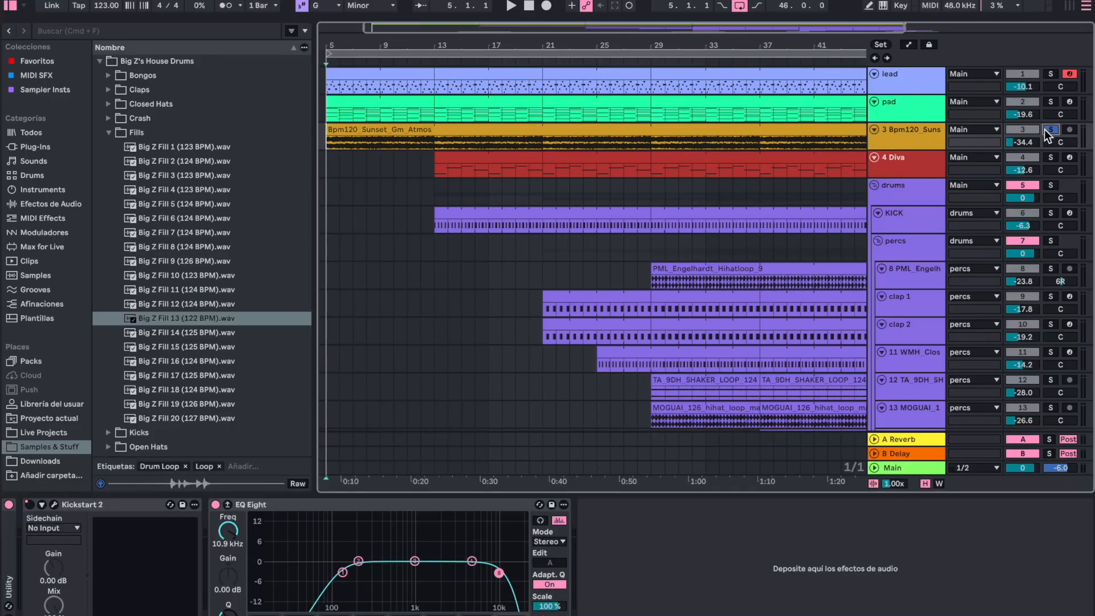
key("space")
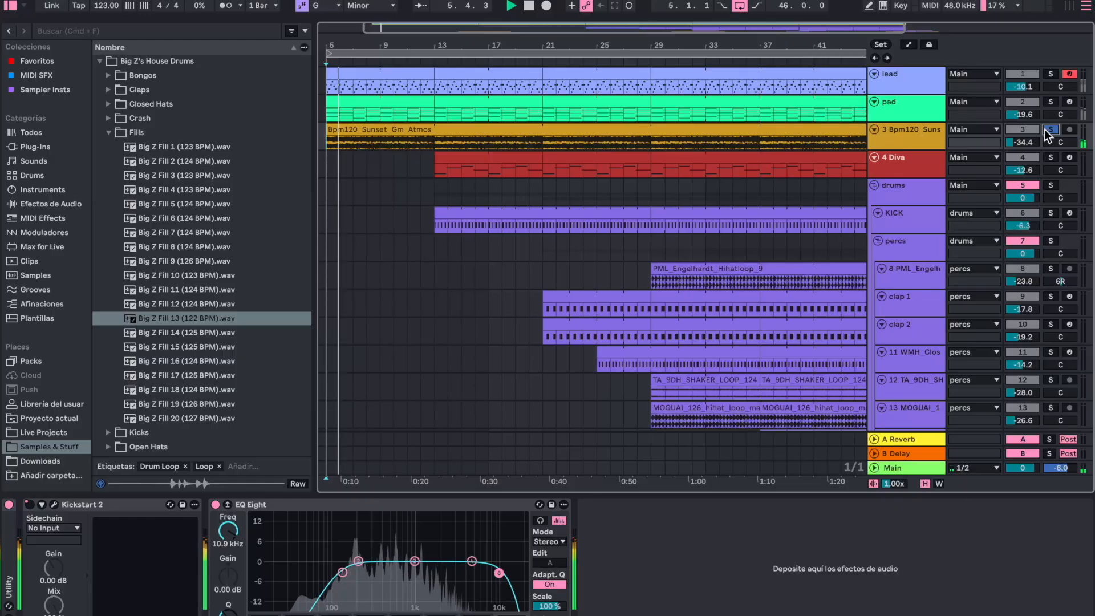
key("space")
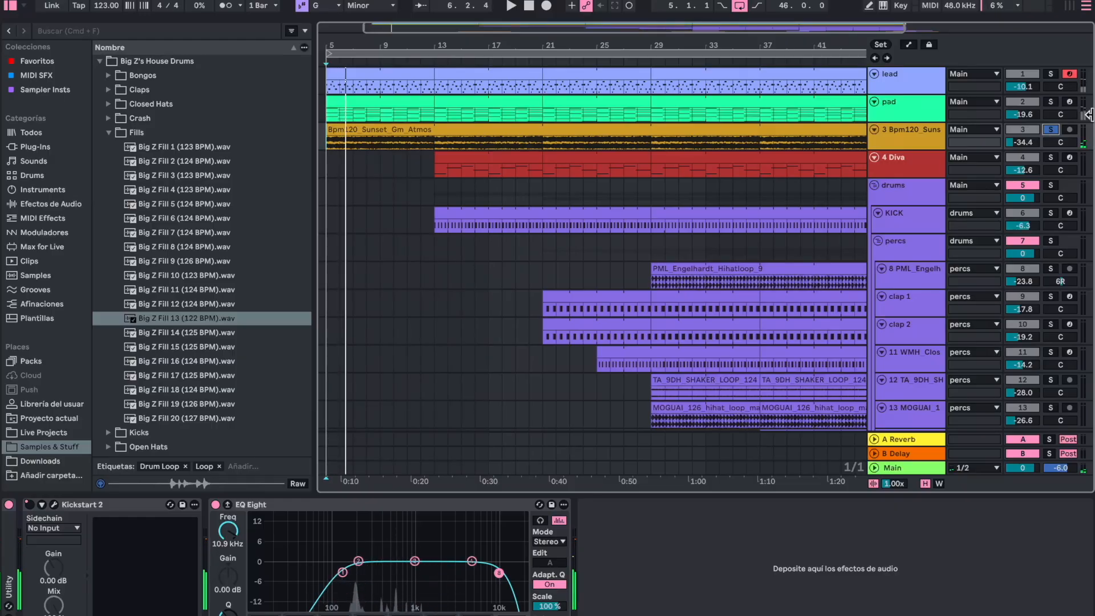
left_click(1050, 131)
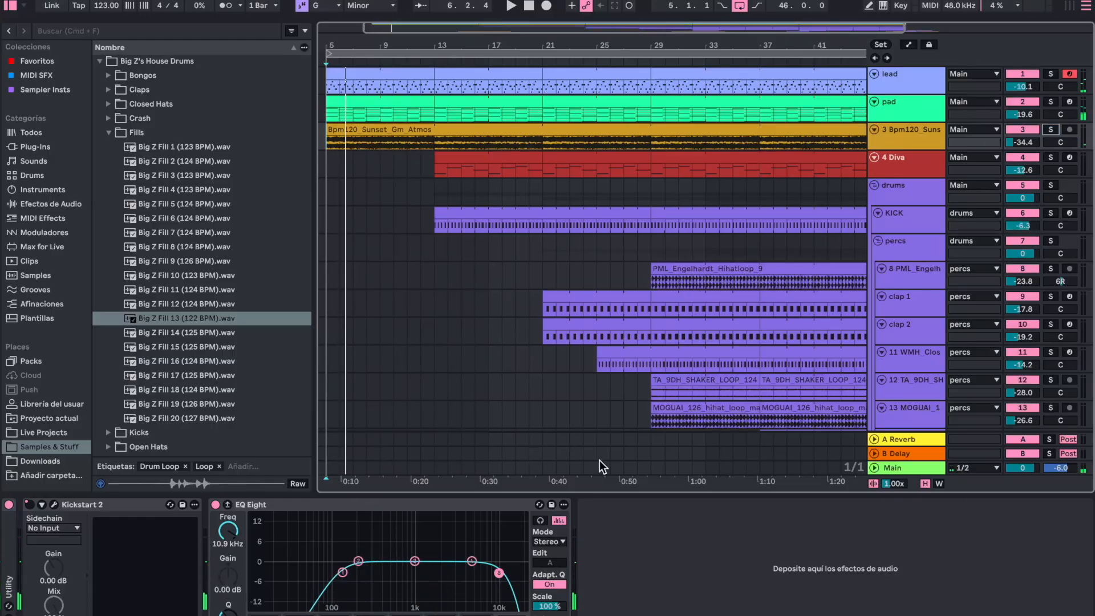
double_click(578, 494)
- Show the automation lanes and enlarge the lead track so its Diva Frequency curve can be read
scroll(579, 492, "left", 2)
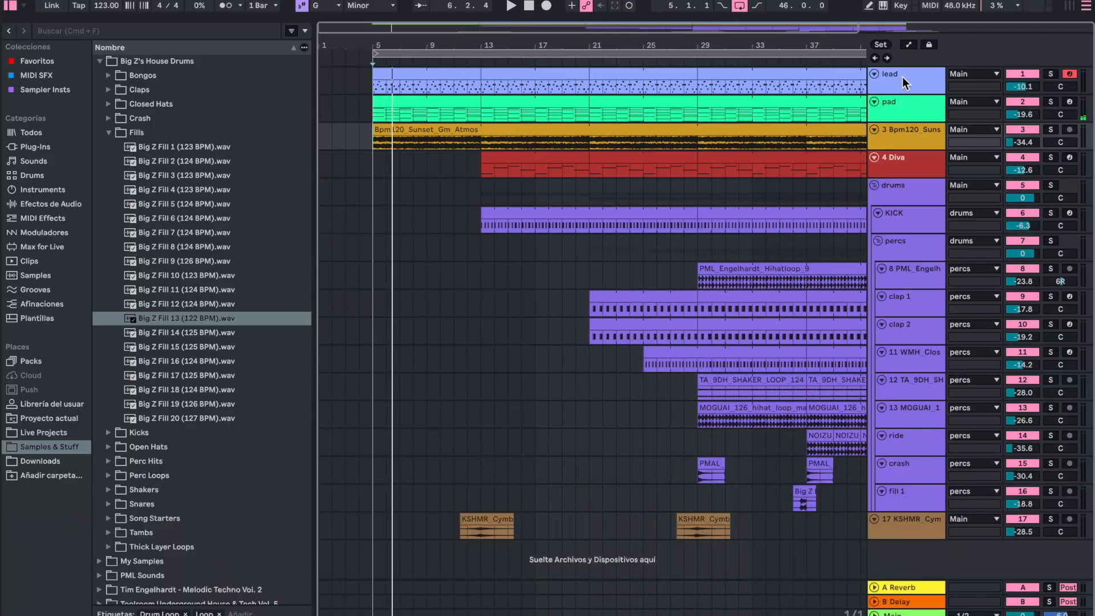
key("a")
left_click_drag(893, 93, 892, 222)
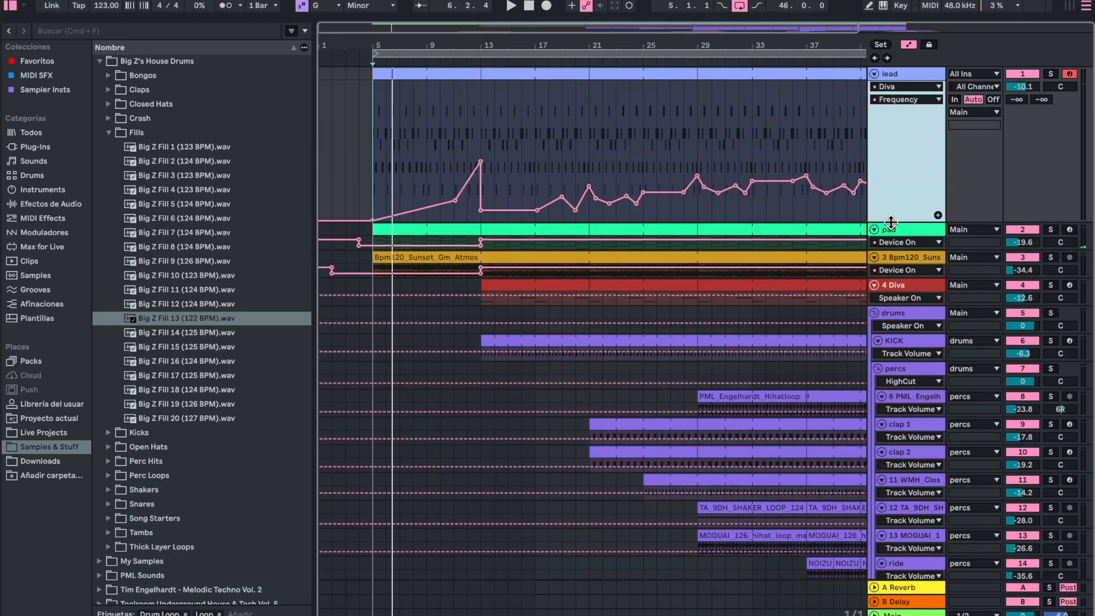
- Inspect the lead track's Diva synth settings in the plugin window, and close the window and device view
double_click(898, 74)
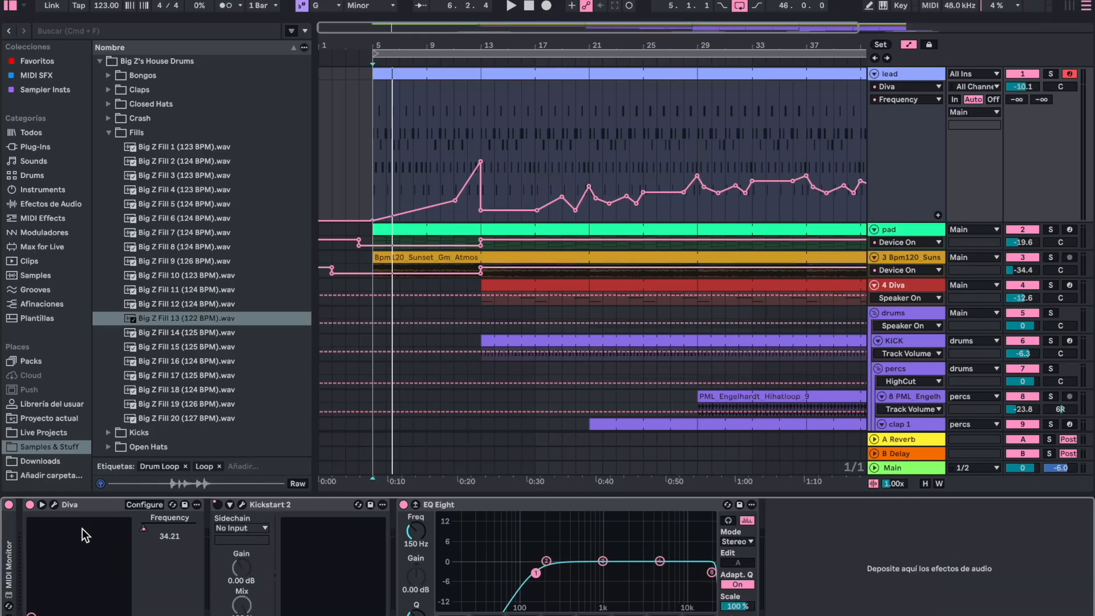
left_click(53, 503)
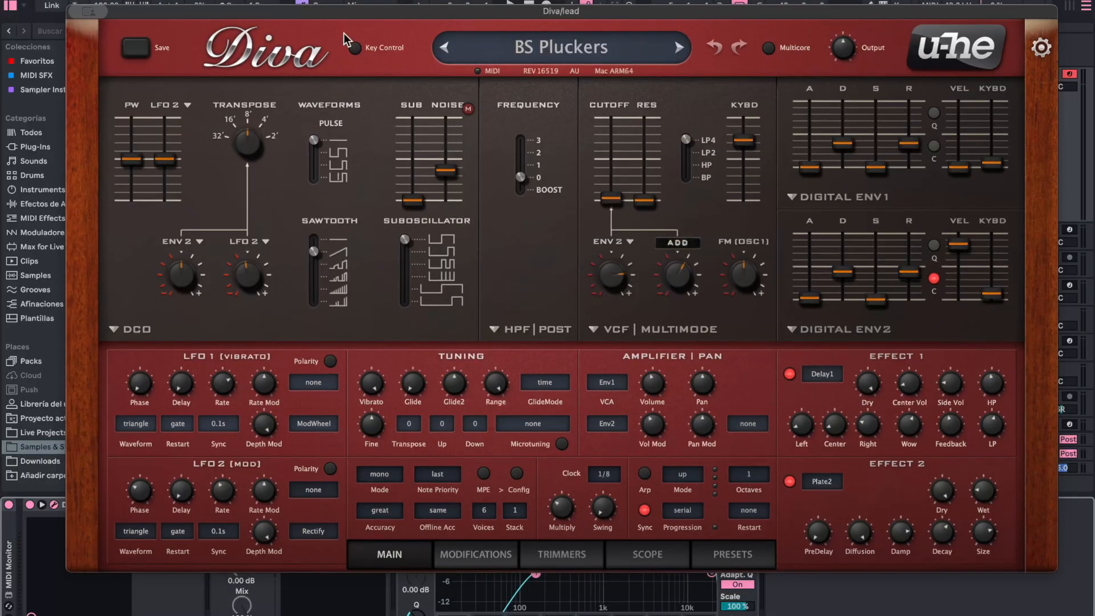
left_click(88, 12)
left_click(96, 37)
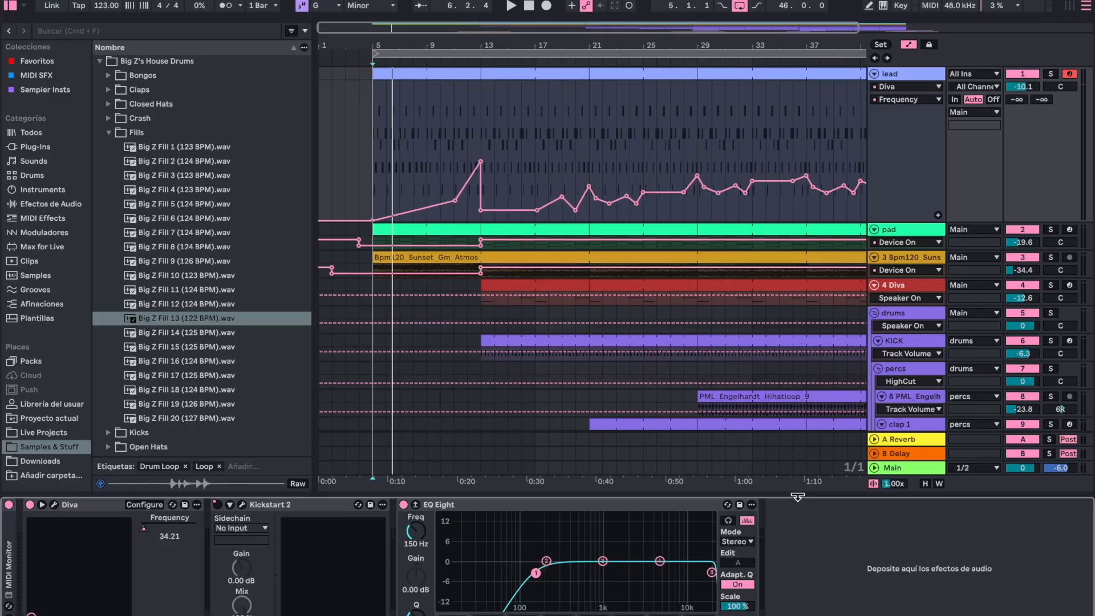
left_click(797, 497)
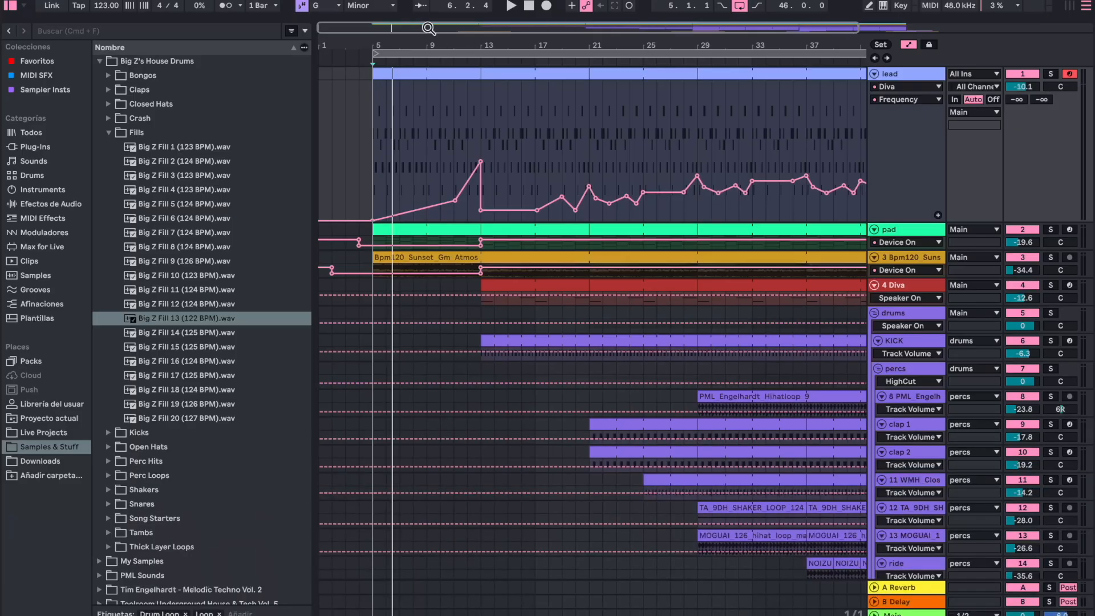
- Hide the automation lanes and review the drum, crash, fill and cymbal clips from bar 13 to the arrangement's end
left_click(908, 44)
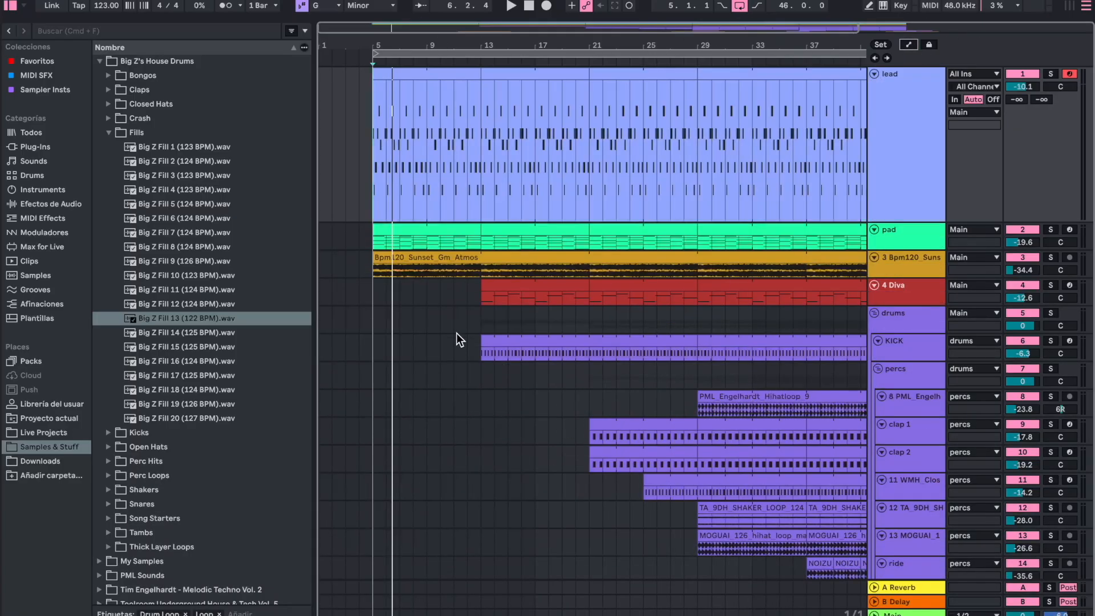
left_click(477, 317)
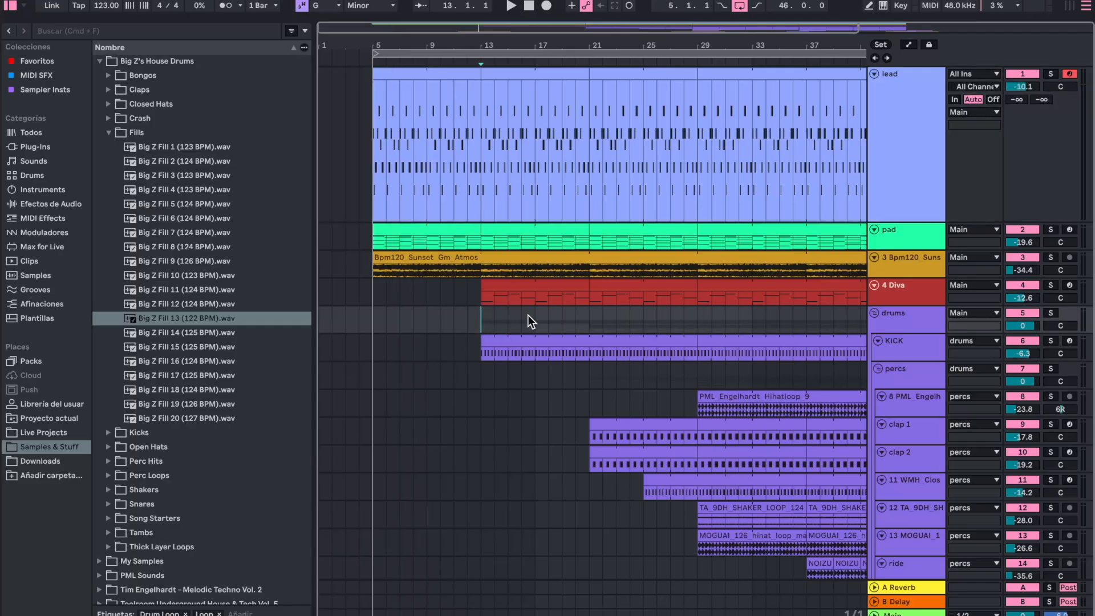
scroll(539, 316, "right", 4)
scroll(549, 317, "down", 5)
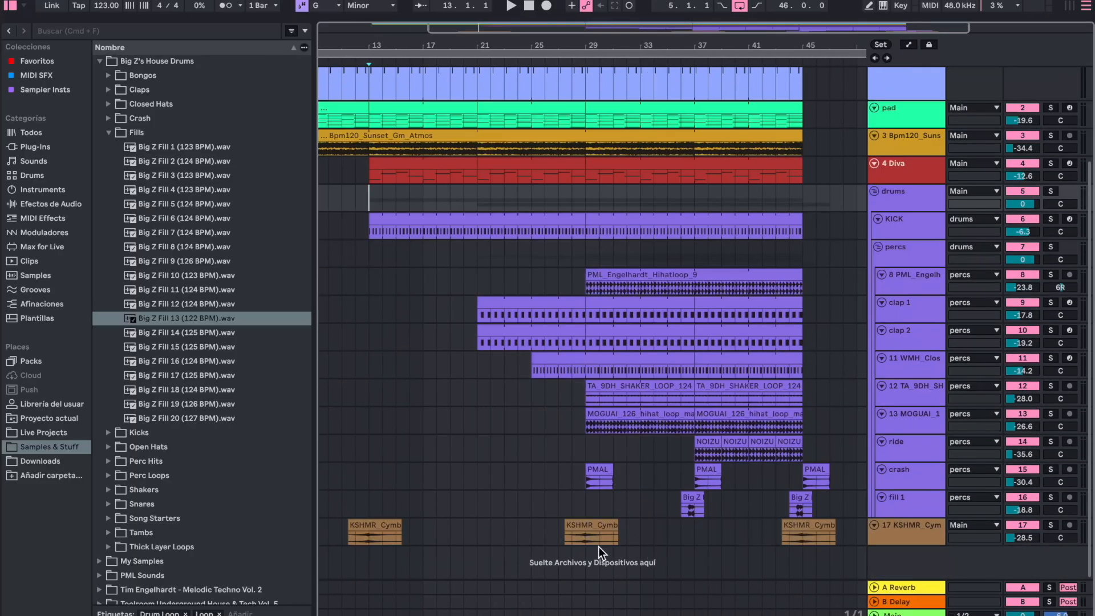
left_click(704, 480)
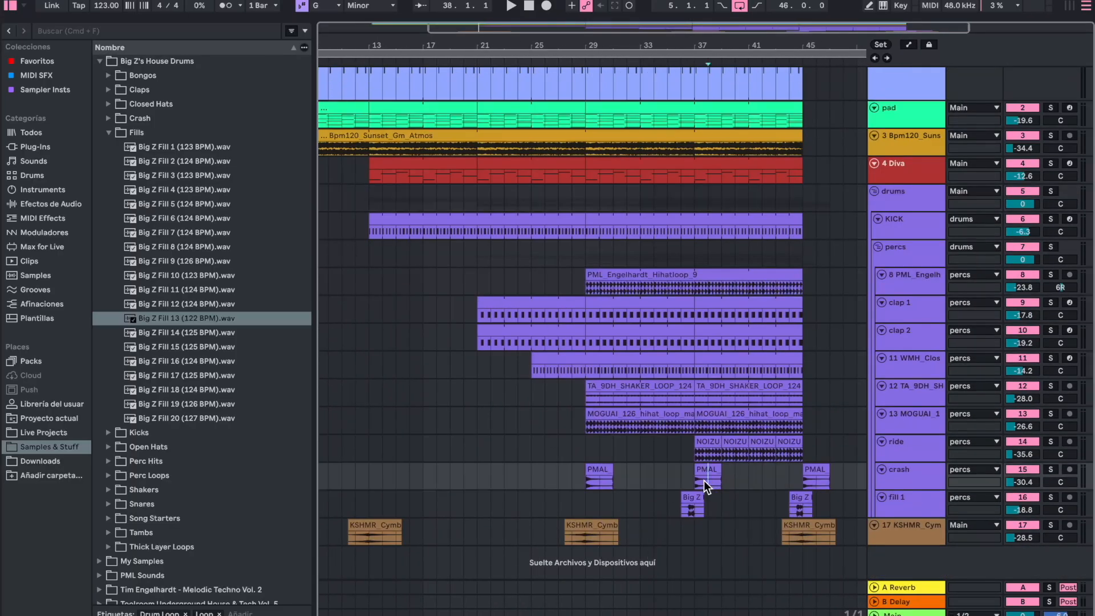
scroll(573, 414, "left", 4)
scroll(573, 414, "down", 4)
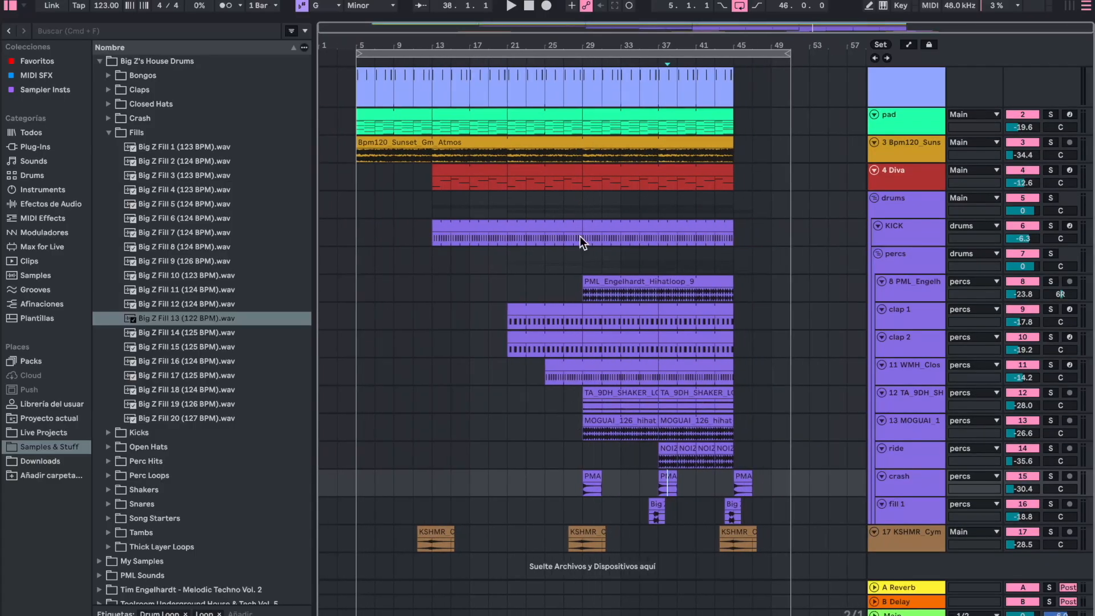
- Play the whole arrangement from bar 5
left_click(358, 177)
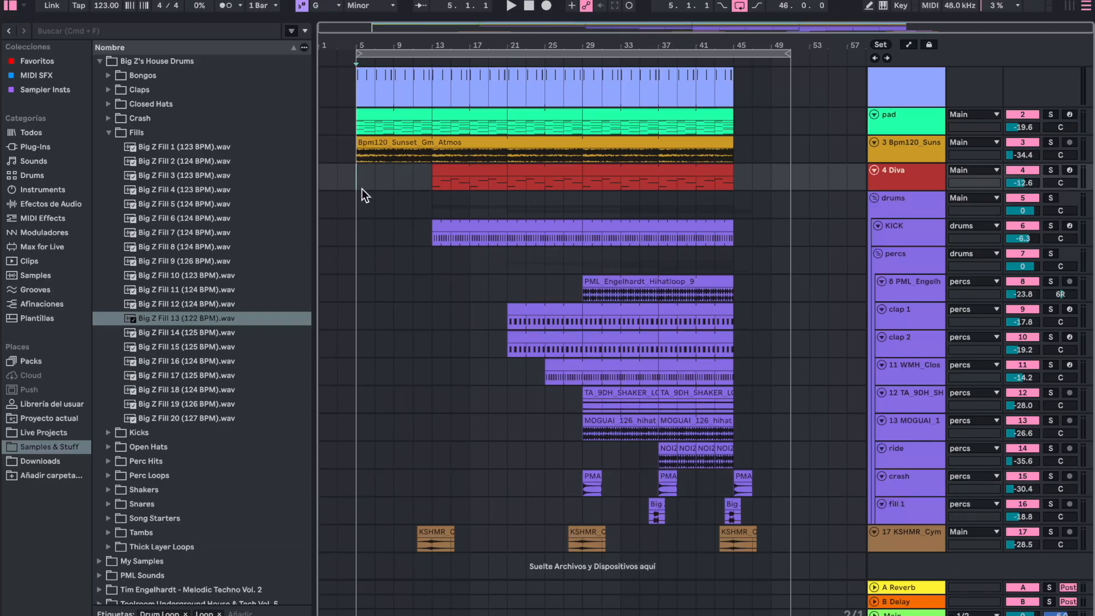
scroll(380, 196, "up", 4)
scroll(380, 197, "down", 1)
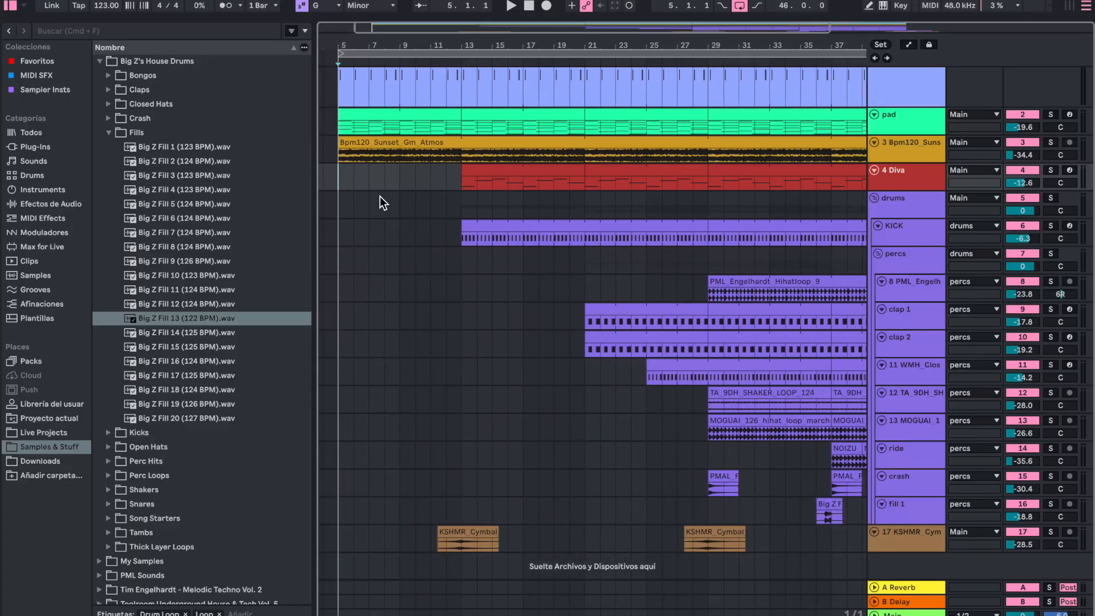
scroll(380, 197, "right", 2)
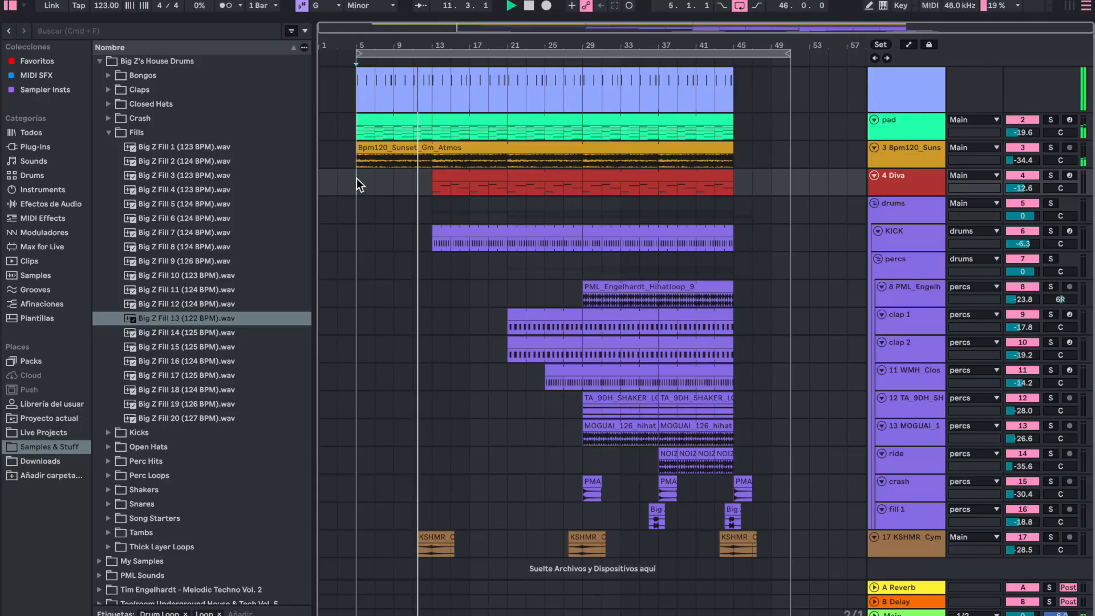
- Show the automation lanes during playback and examine the lead's Diva Frequency curve from bar 5 onwards
scroll(356, 177, "up", 3)
scroll(409, 175, "up", 3)
key("a")
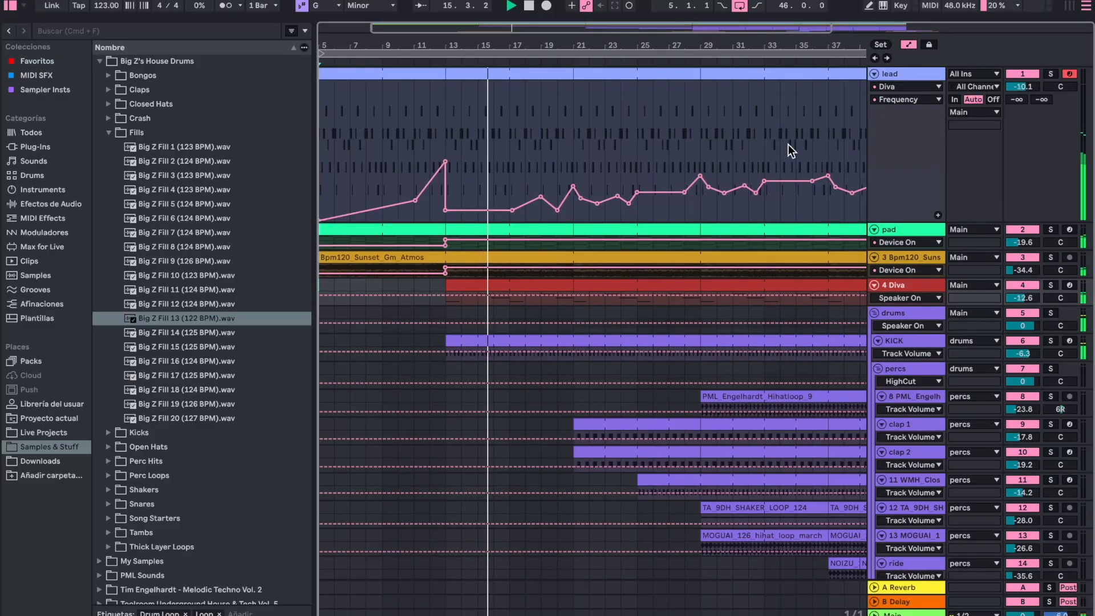
scroll(548, 171, "up", 2)
scroll(549, 171, "up", 4)
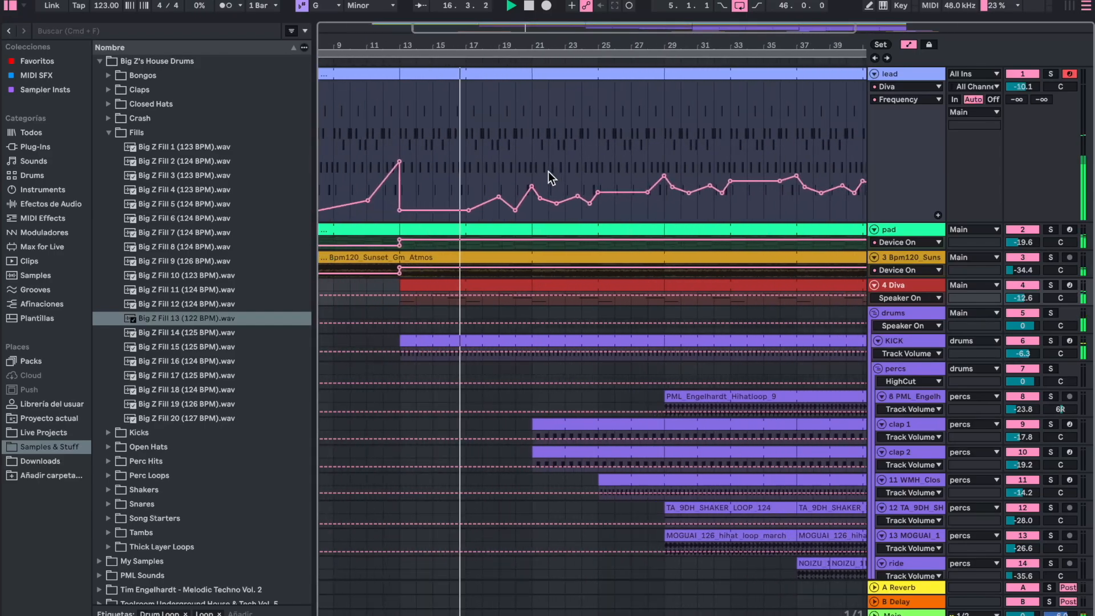
scroll(548, 172, "left", 2)
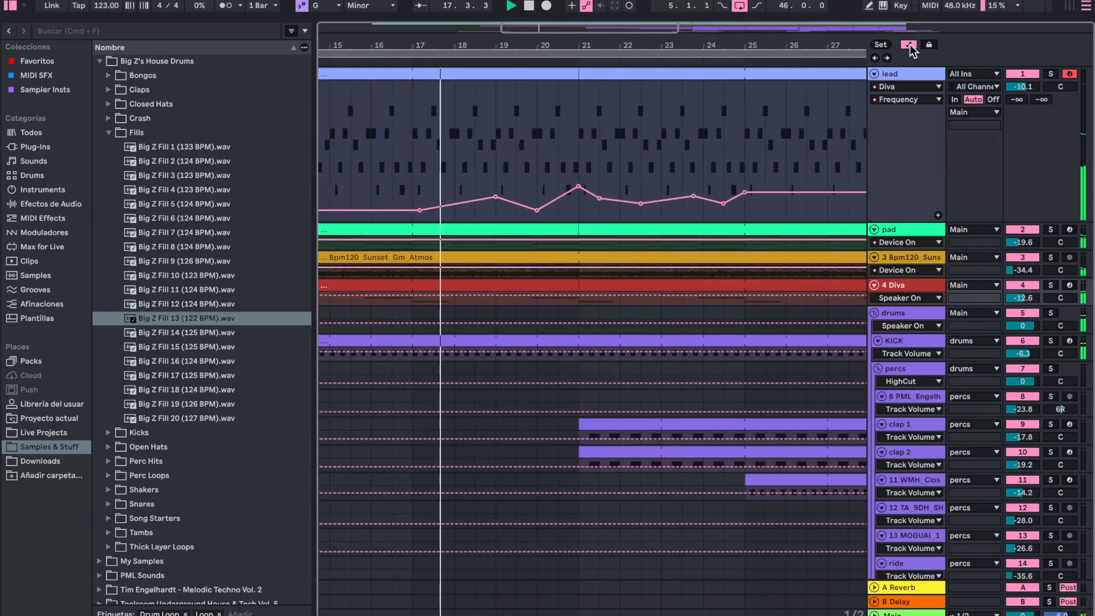
scroll(774, 78, "down", 4)
- Watch the lead's Diva cutoff follow its Frequency automation in the plugin window during playback, and close the window
left_click(905, 74)
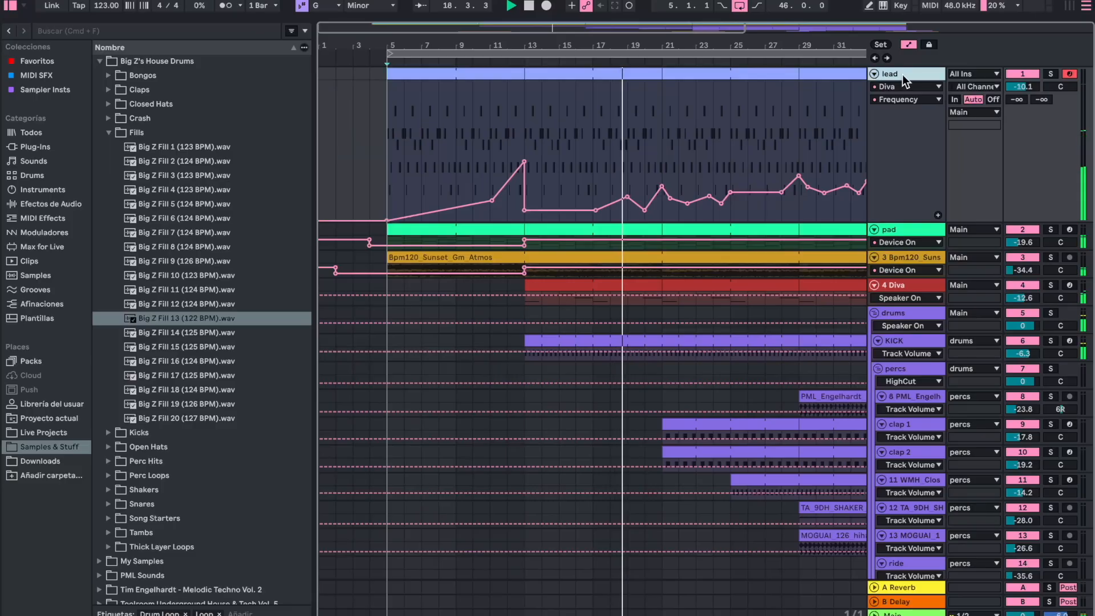
double_click(904, 74)
left_click(54, 505)
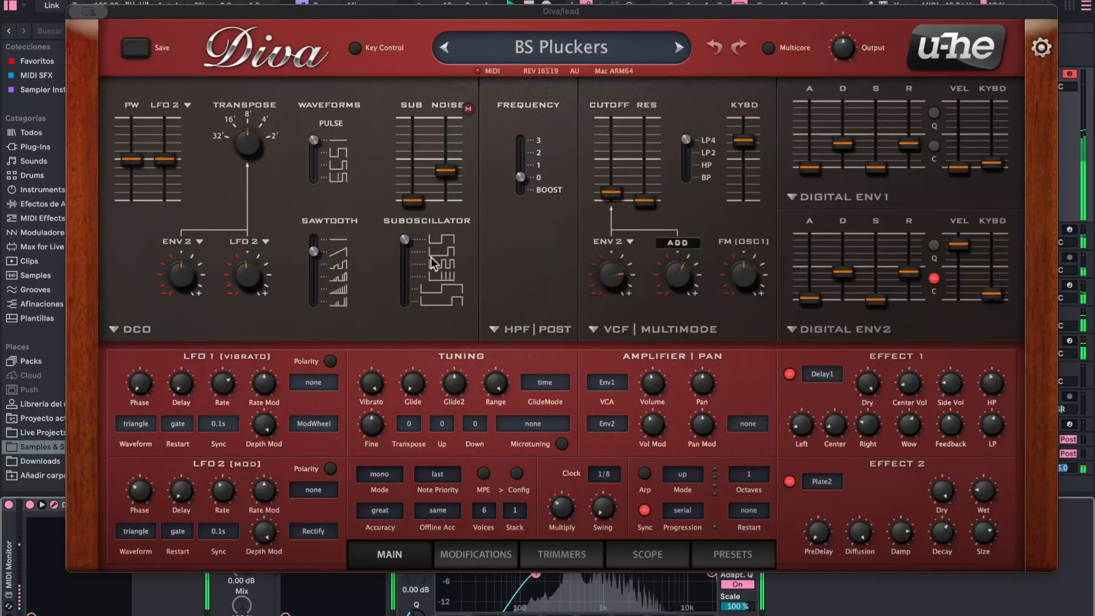
left_click(90, 14)
left_click(91, 40)
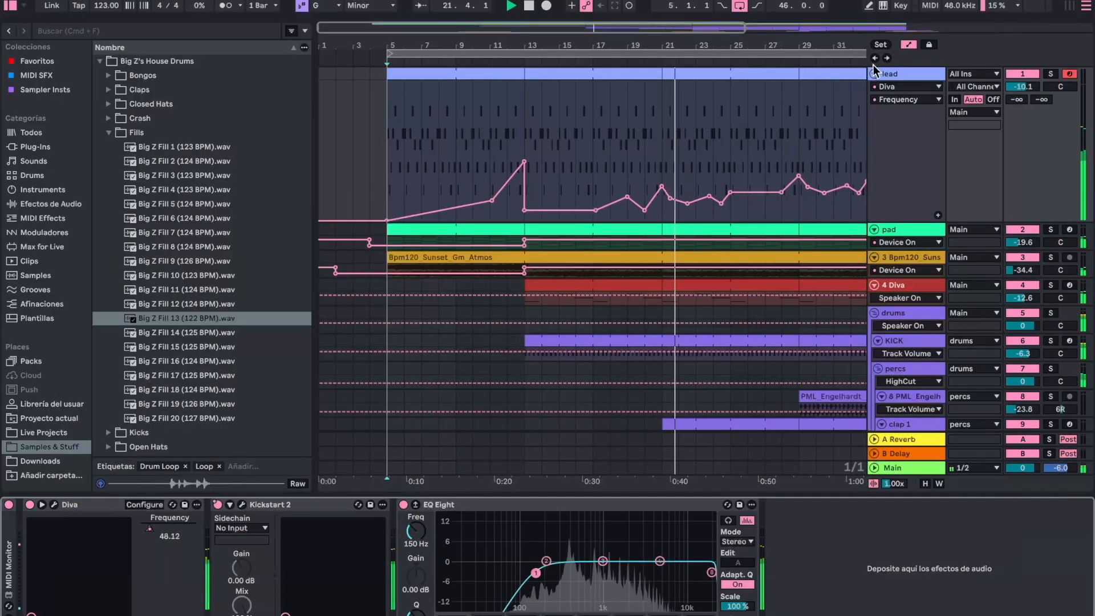
- Hide the automation lanes and make the zoomed-in arrangement follow the playhead during playback
left_click(908, 44)
scroll(665, 162, "up", 5)
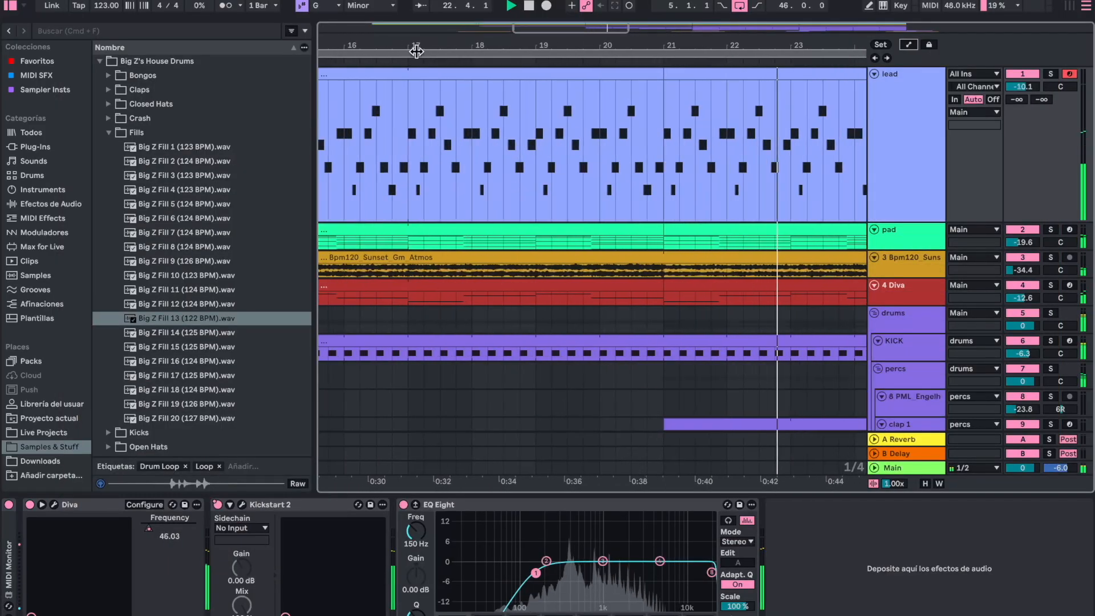
left_click(420, 7)
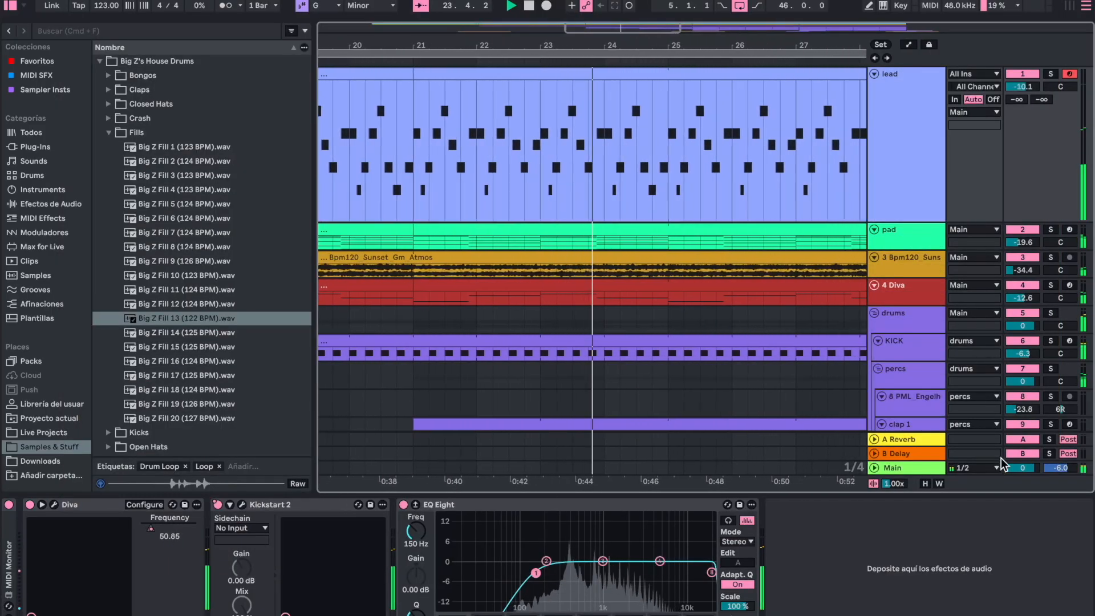
- Select the pad track, collapse the device view to expose the percussion, crash and cymbal tracks, and resume following the playhead
left_click(909, 234)
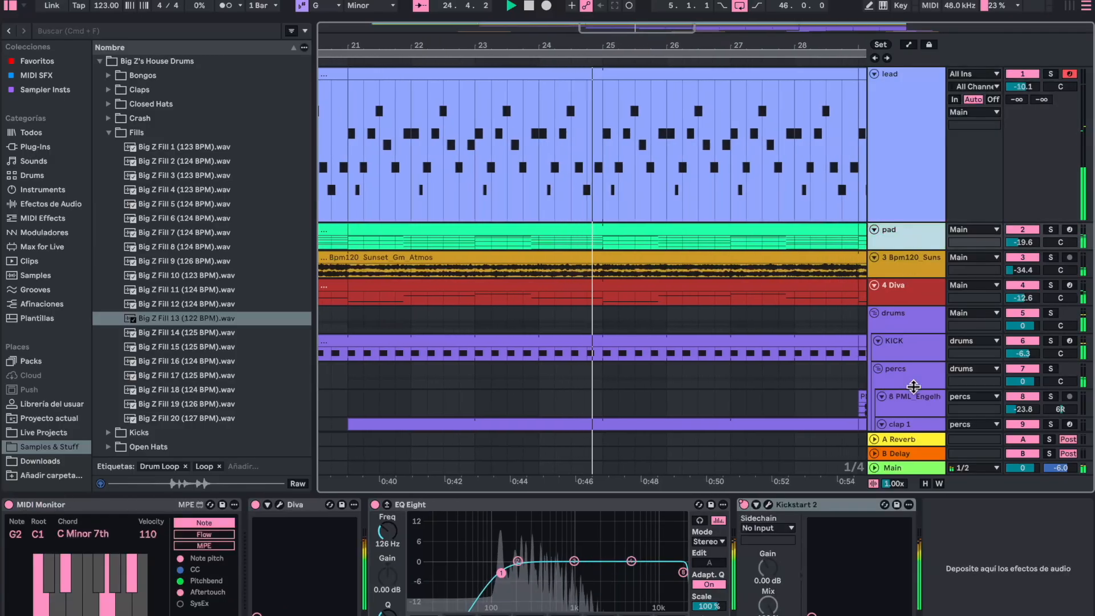
left_click(712, 494)
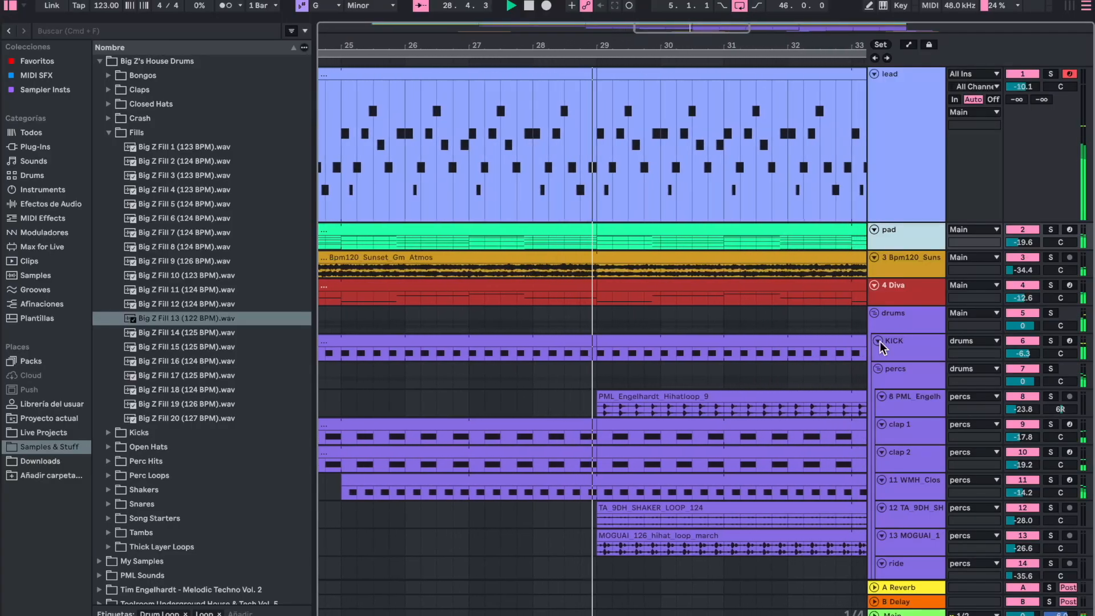
scroll(539, 357, "down", 5)
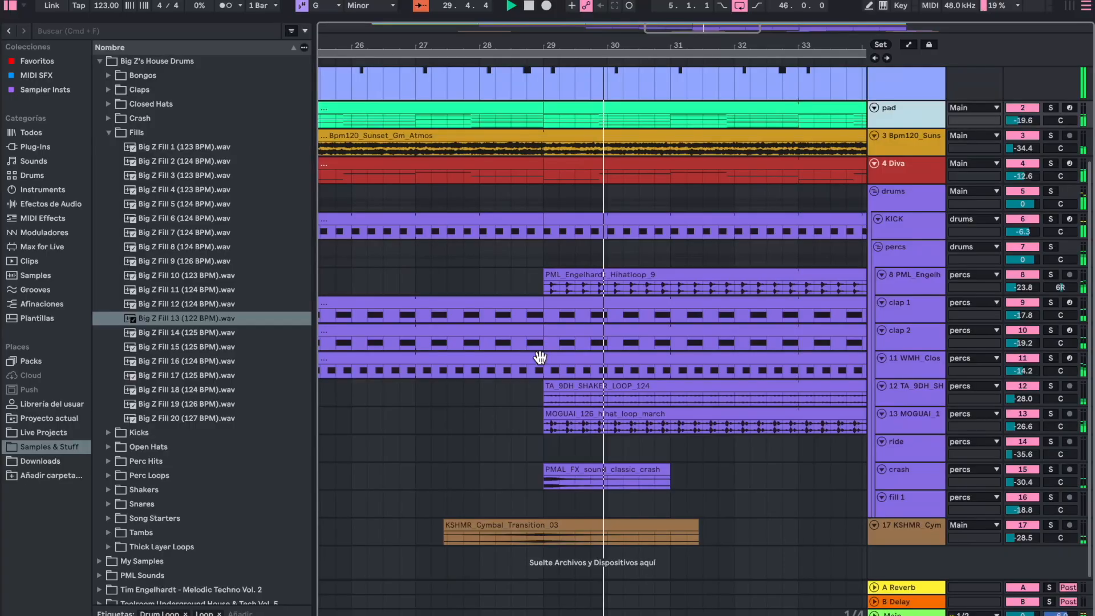
left_click(421, 6)
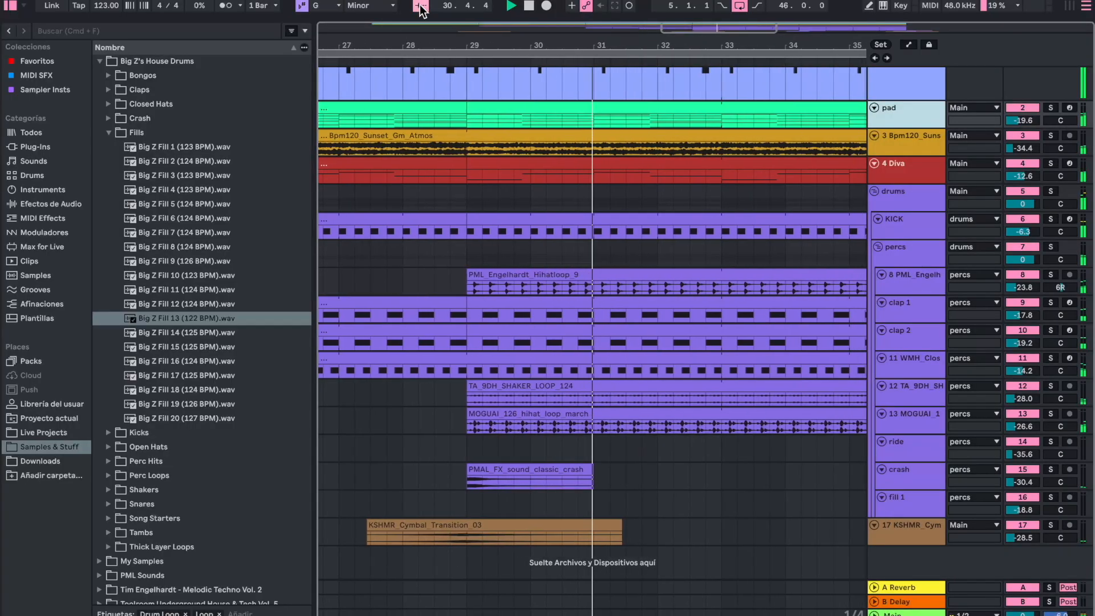